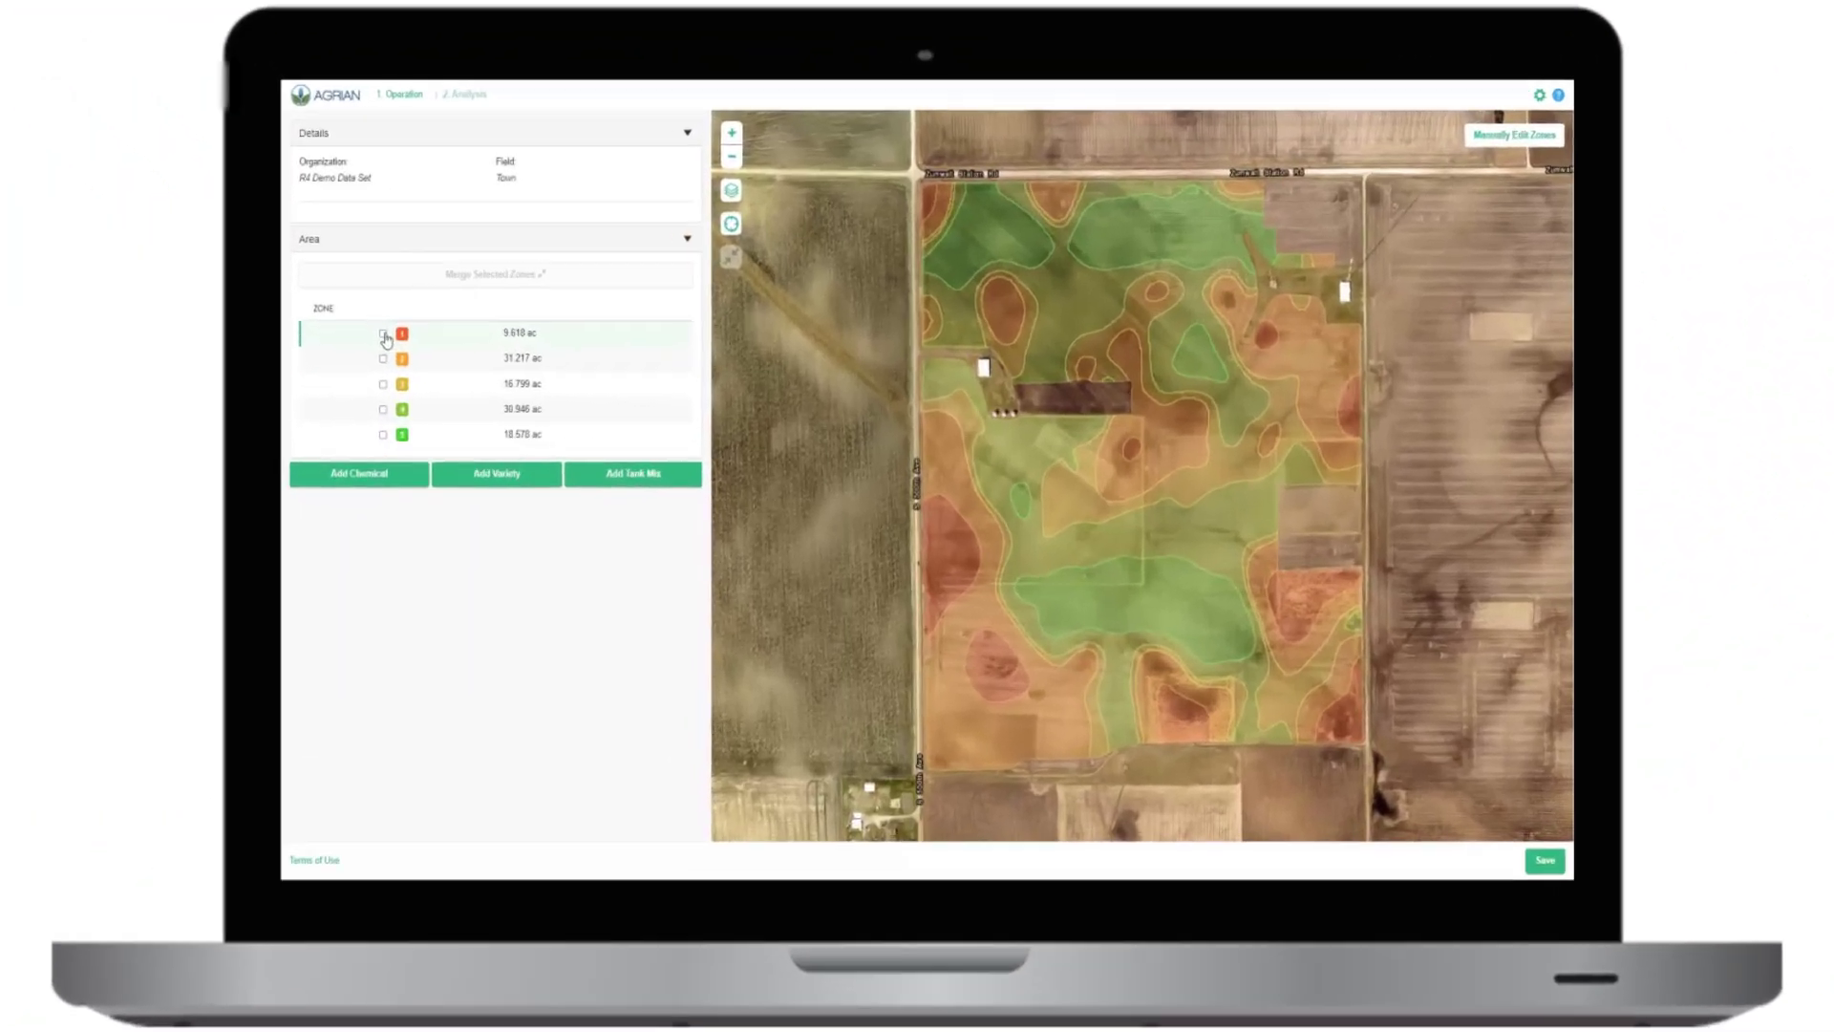
Tick zone 1 in the Town field's area list and begin adding a seed variety
click(565, 395)
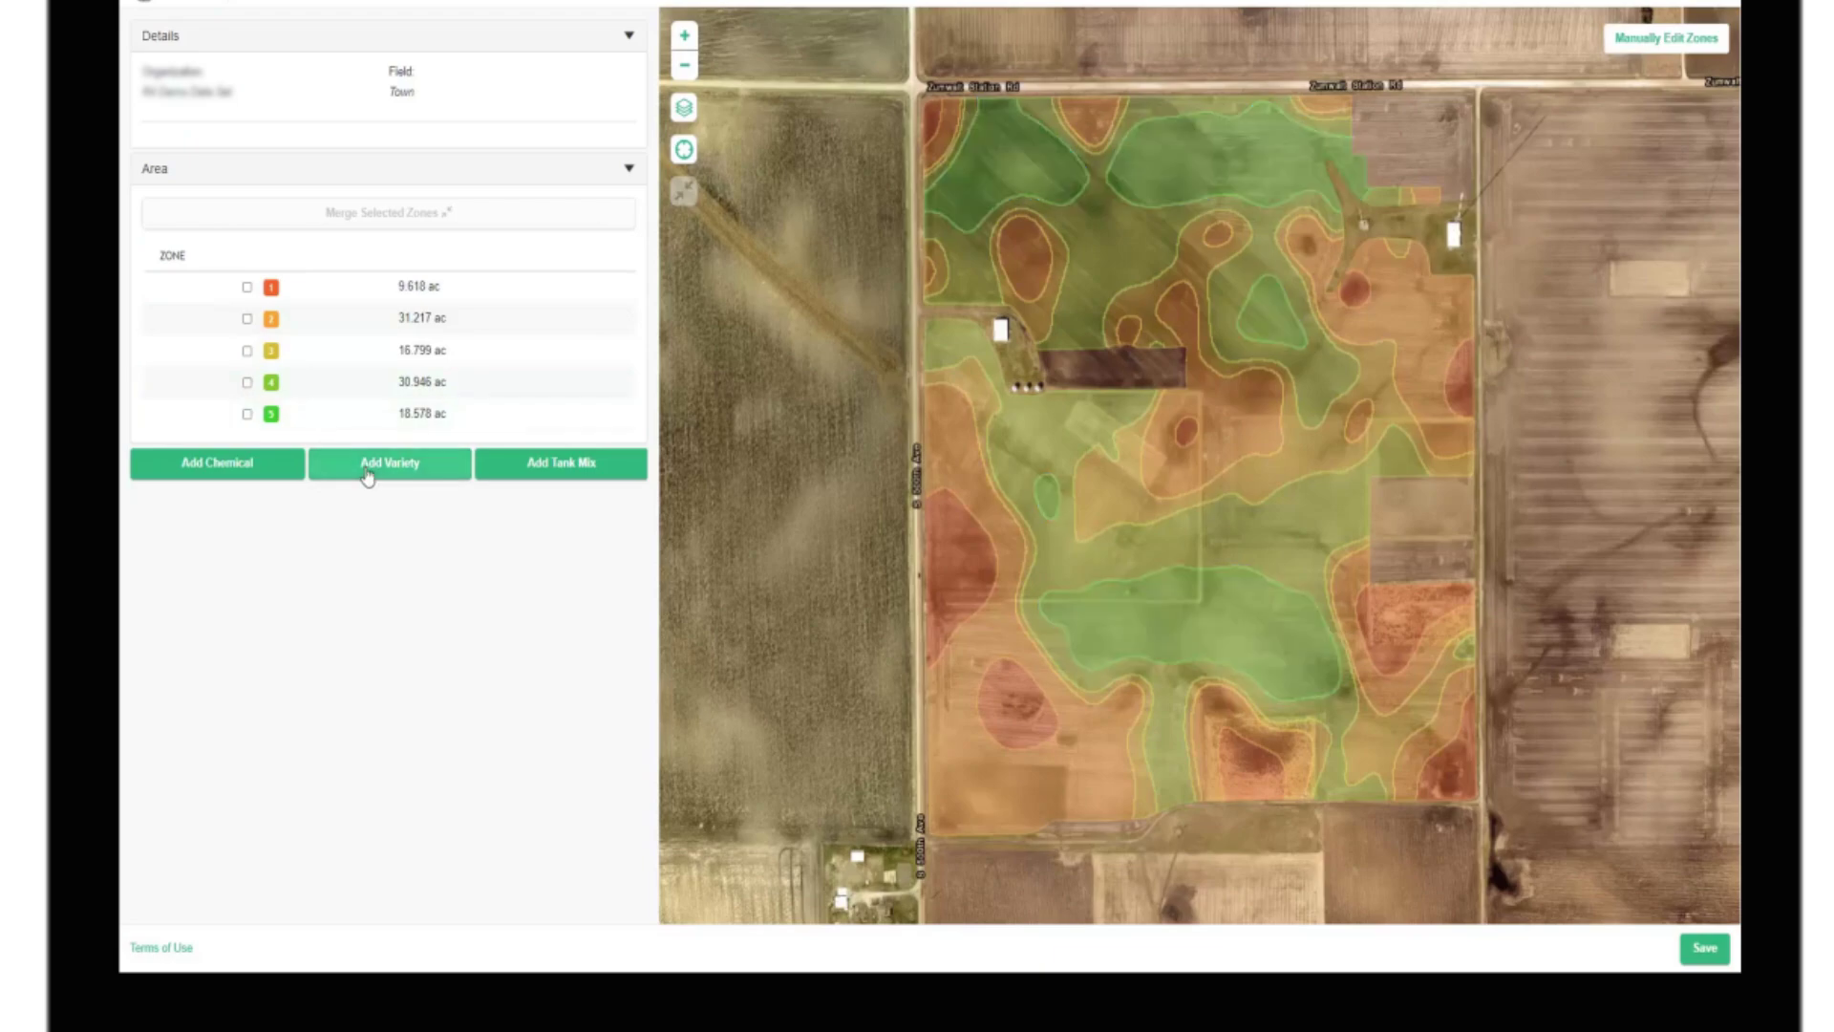
click(356, 410)
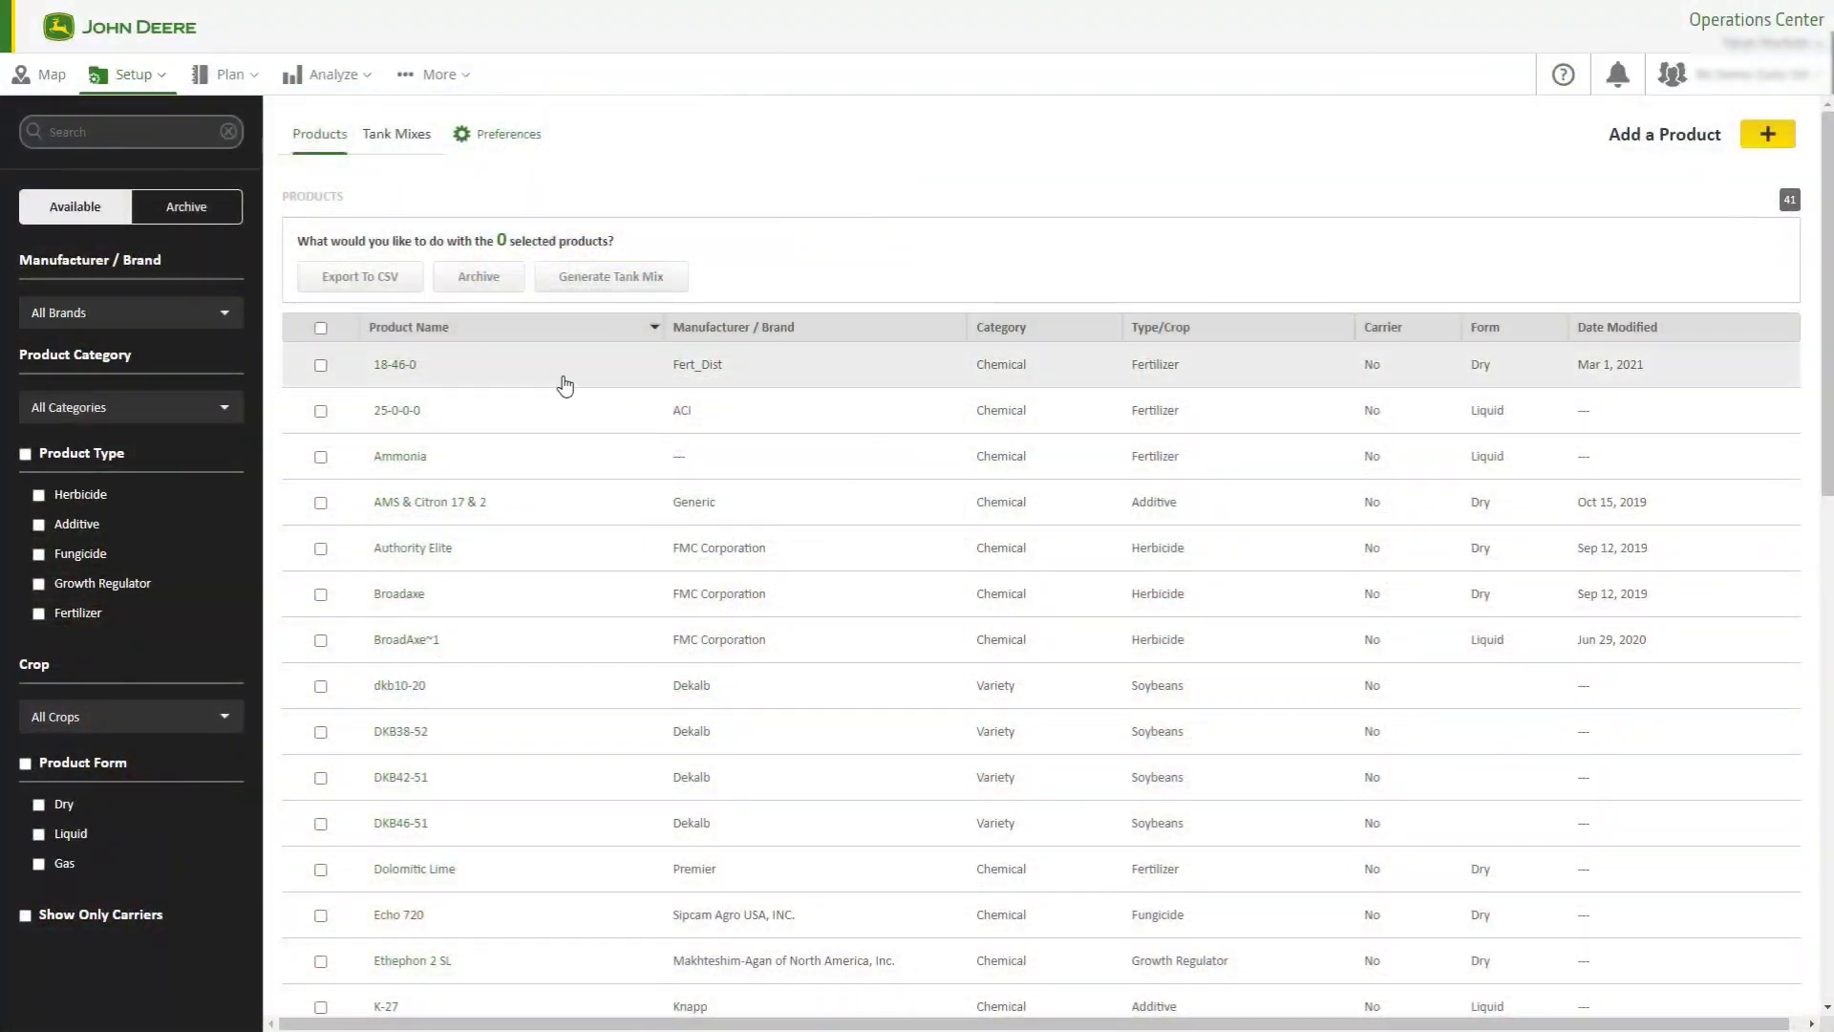
Scroll through the products list, then open the 108.84 ac field's details and map
scroll(535, 535, down, 1)
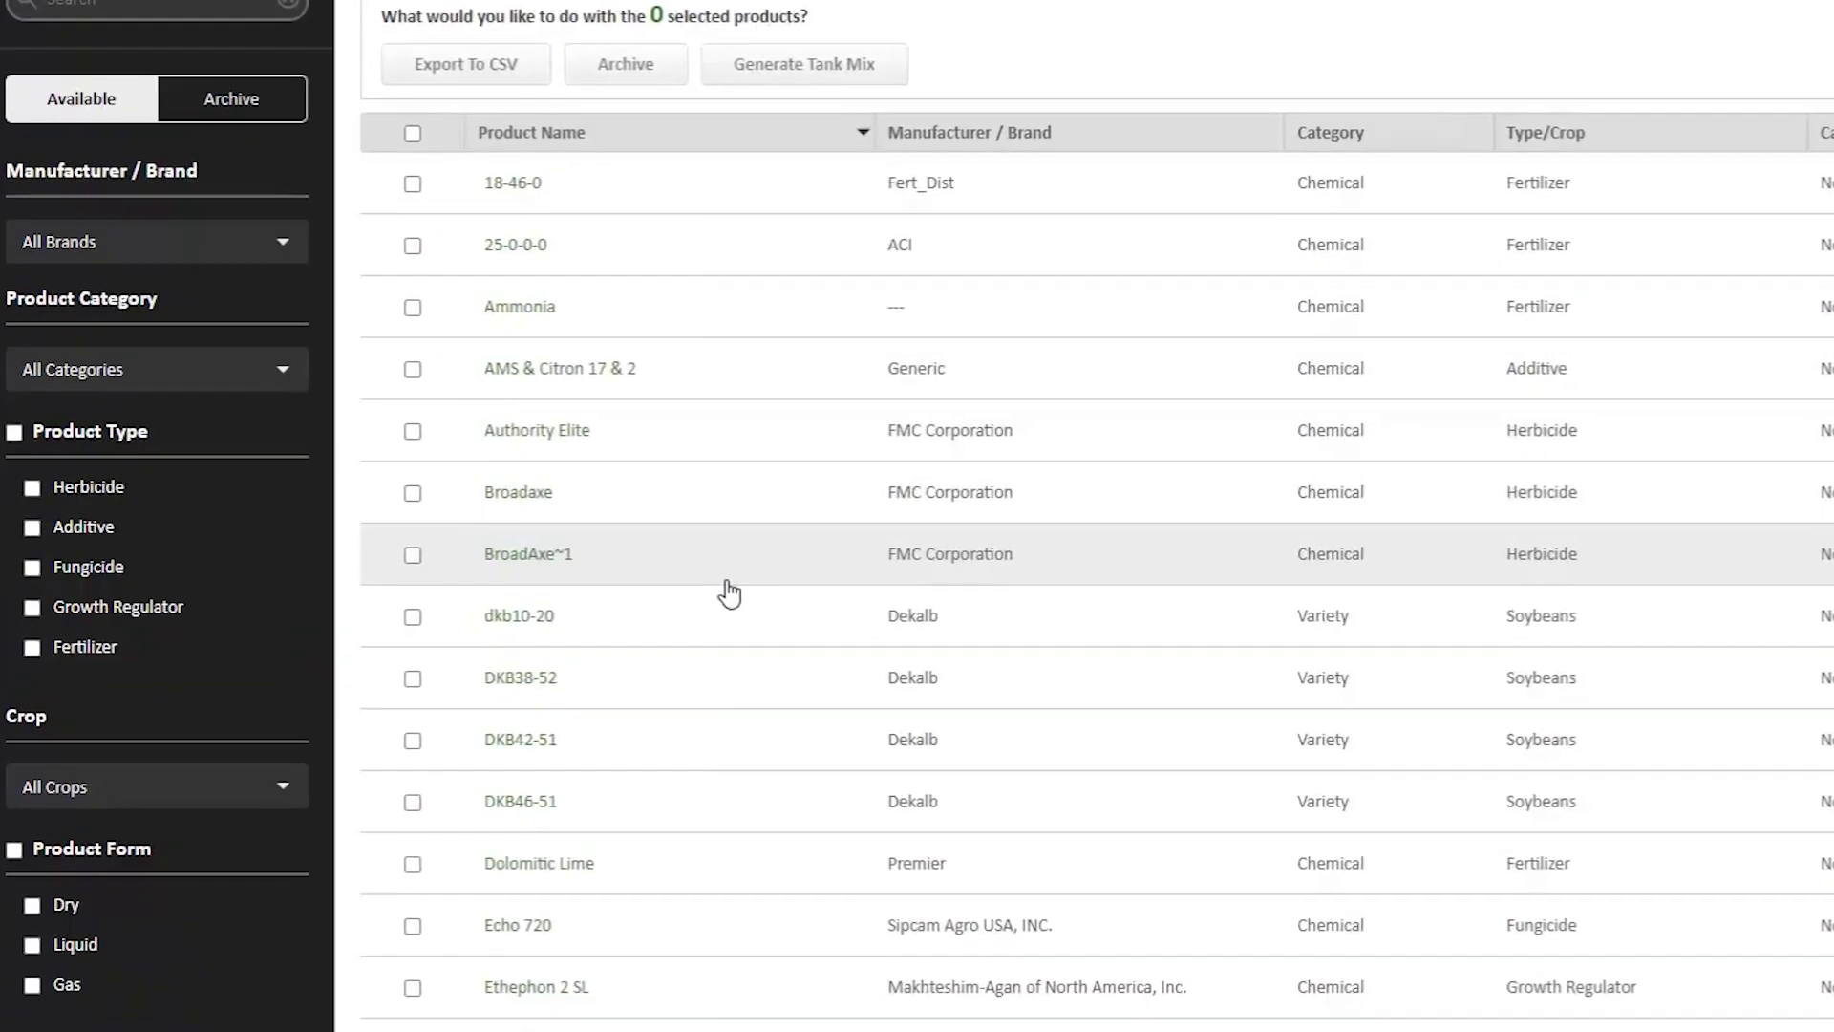
scroll(733, 602, down, 3)
scroll(736, 604, down, 2)
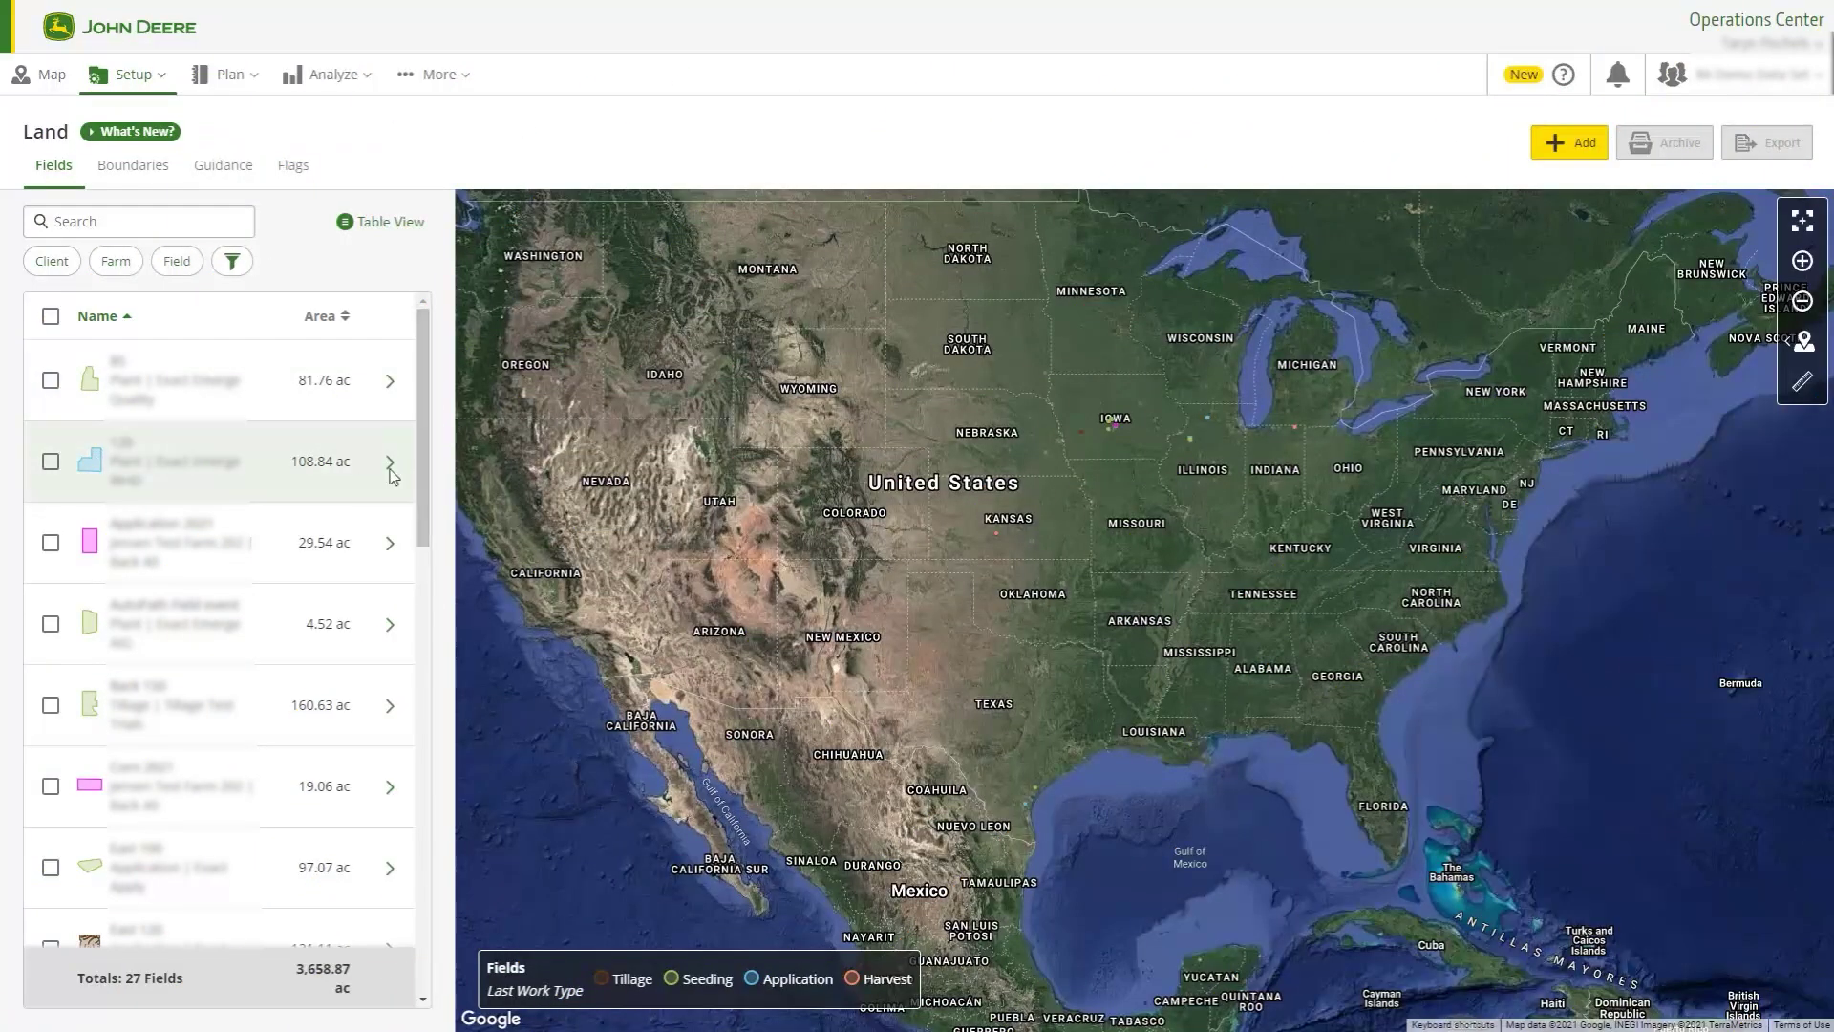
click(393, 474)
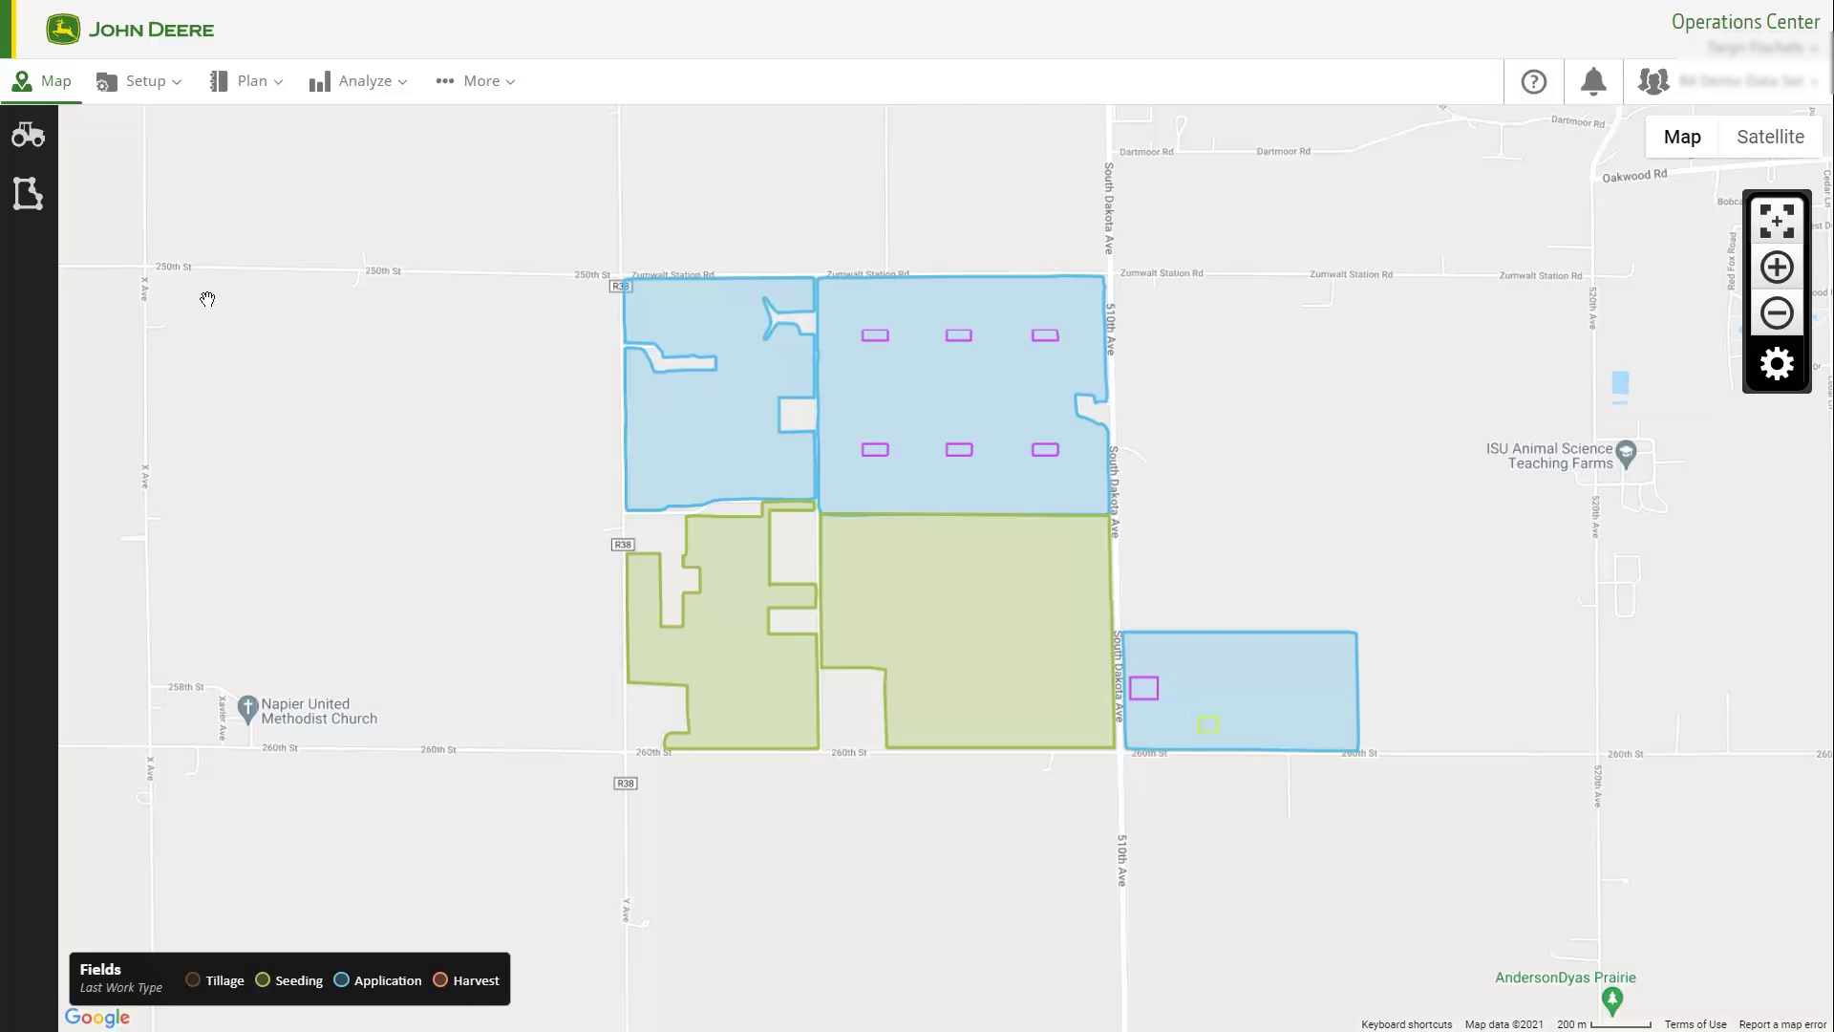
Search the fields list for 'town' and show the Town field on the map
click(28, 194)
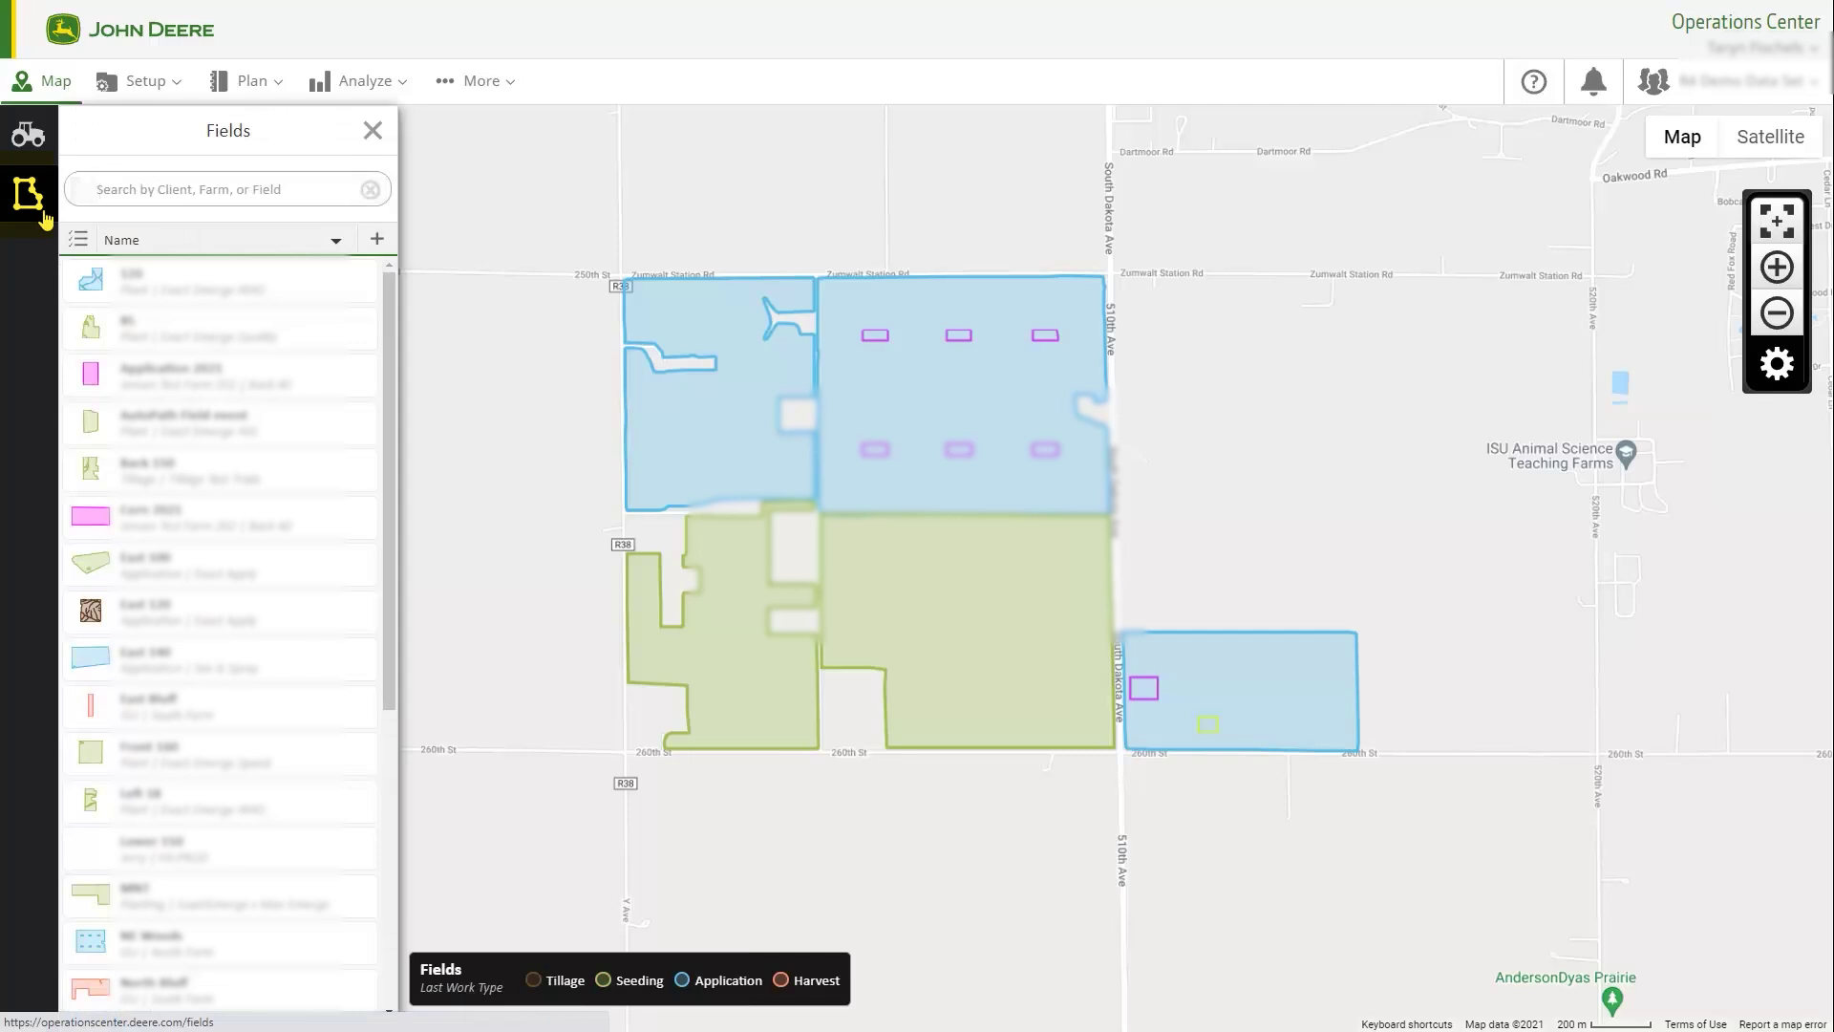
click(155, 191)
text(tow)
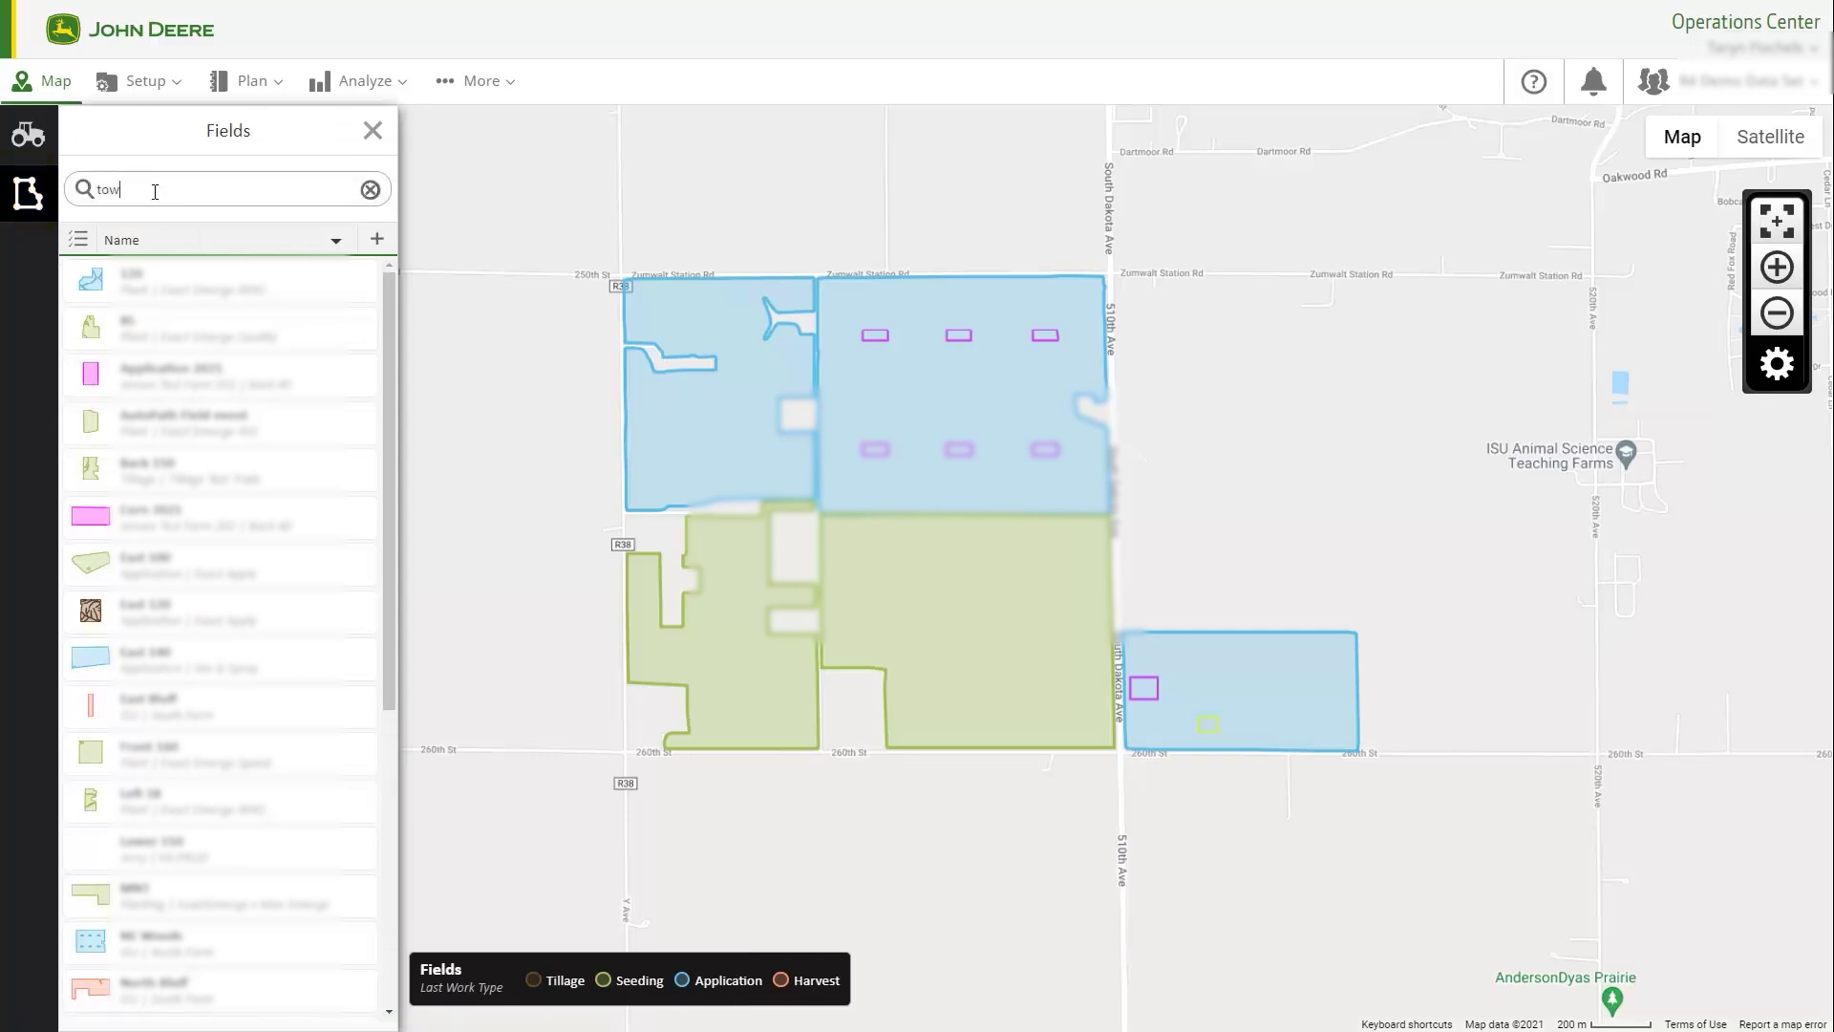
text(n)
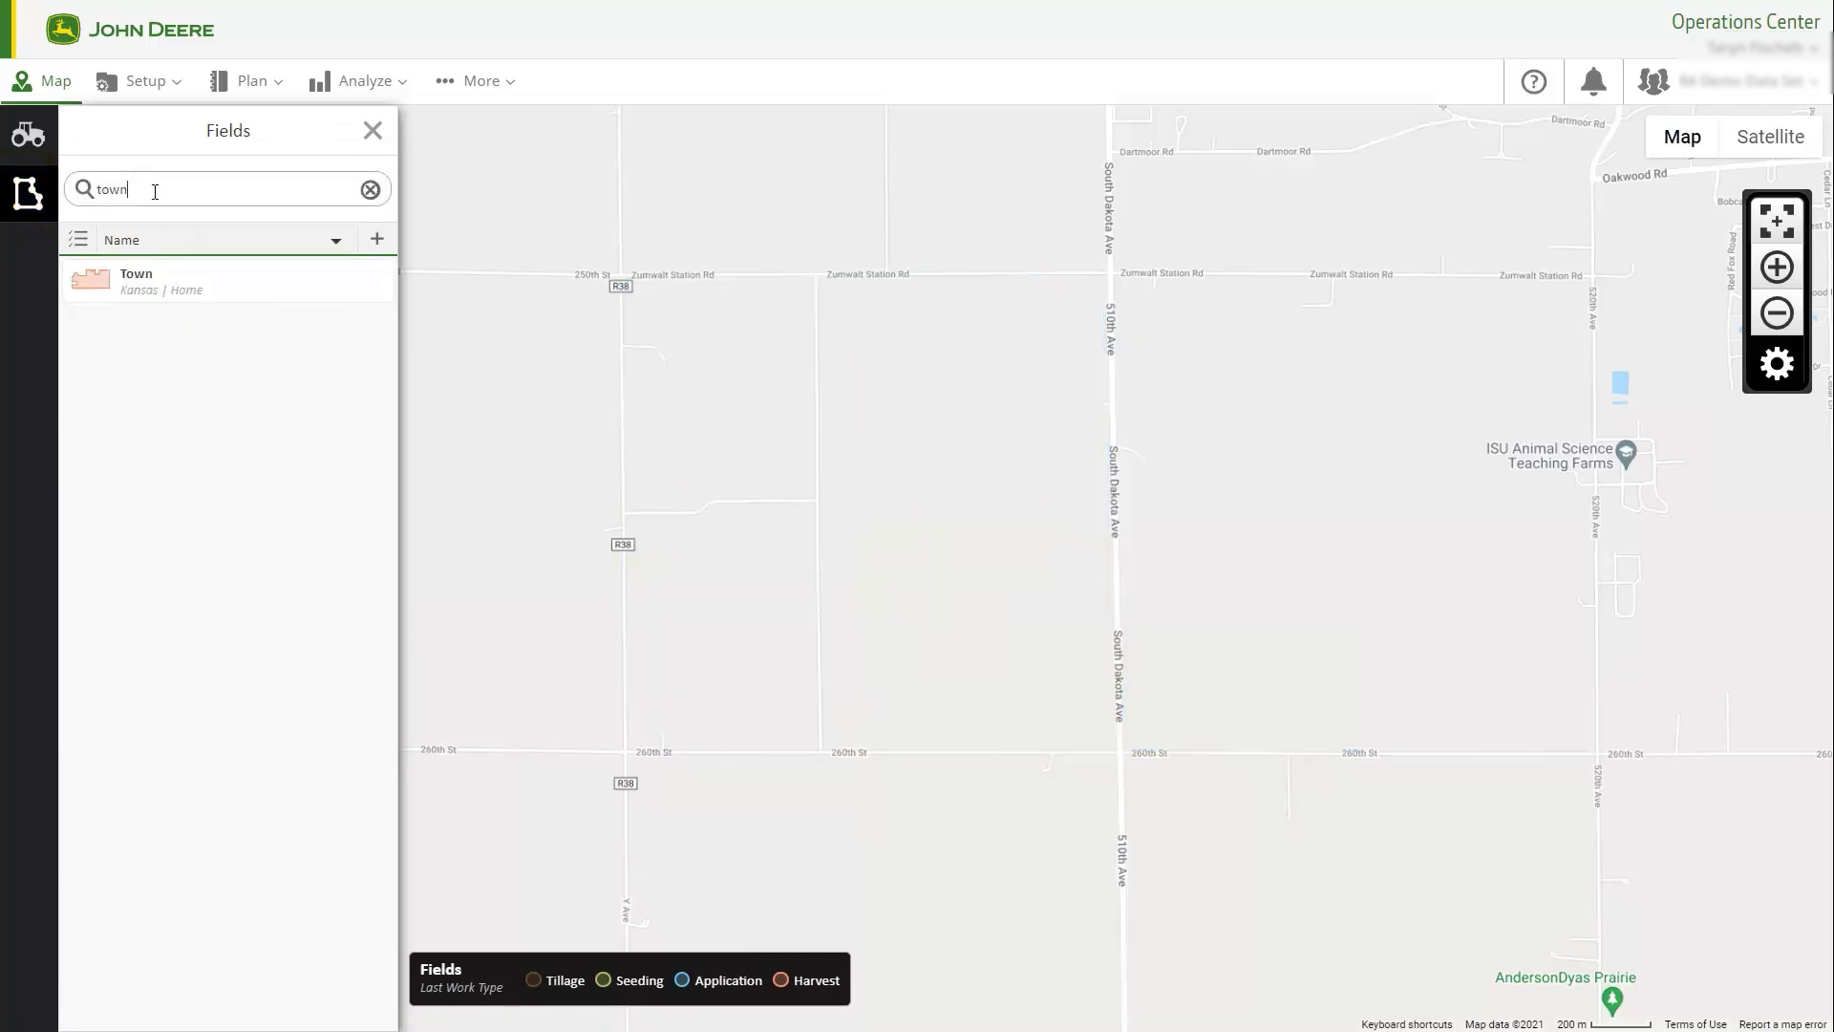
click(164, 275)
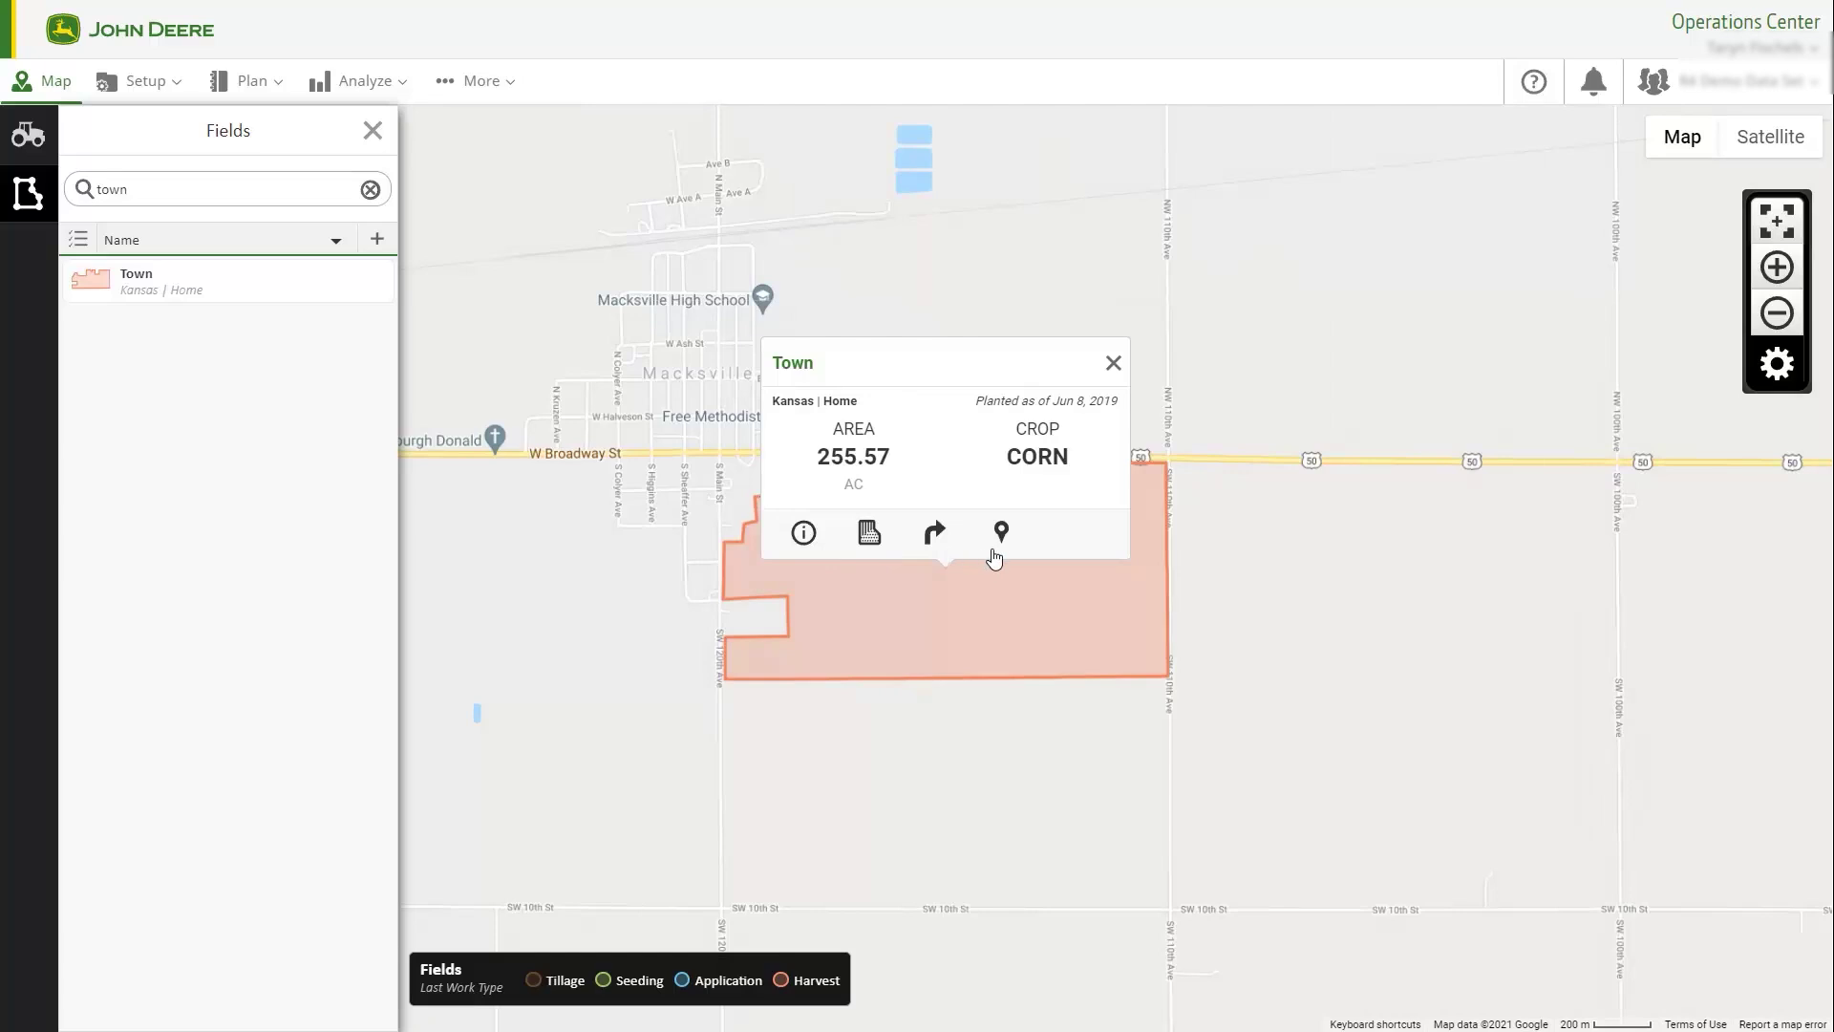
From the Town field's Prescription tab, create a new prescription
click(801, 541)
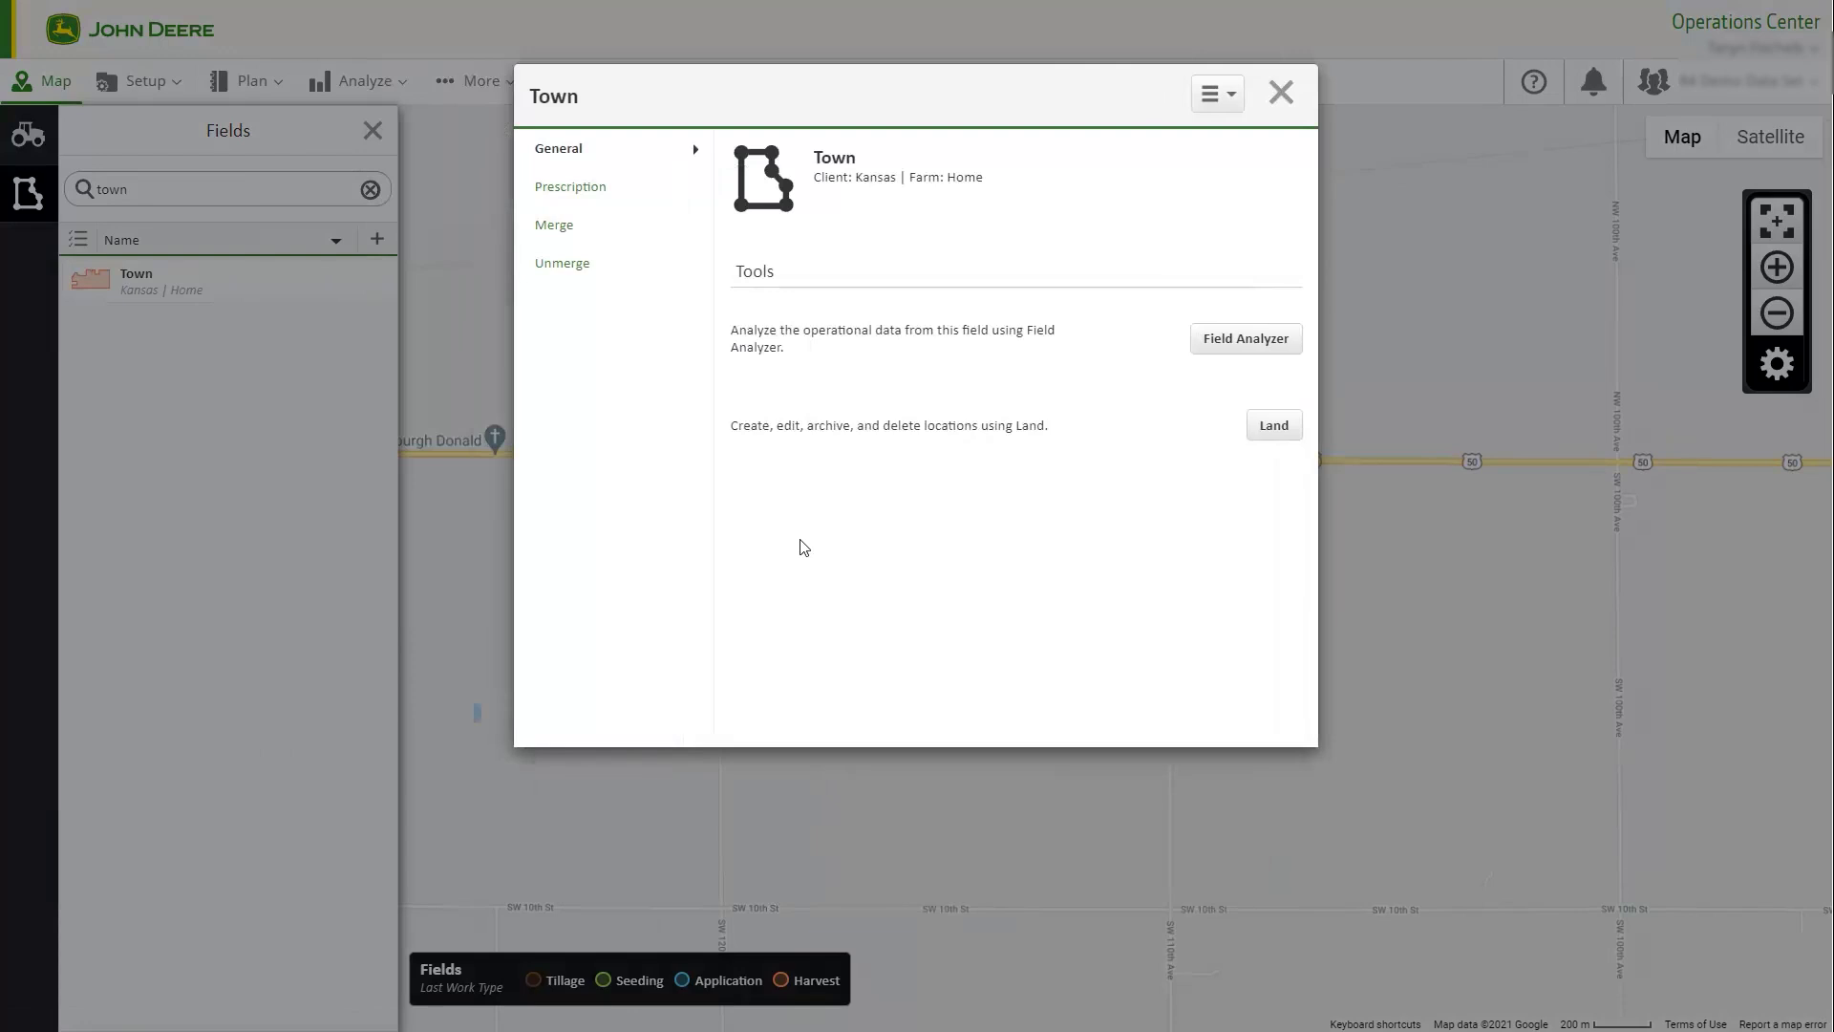
click(640, 204)
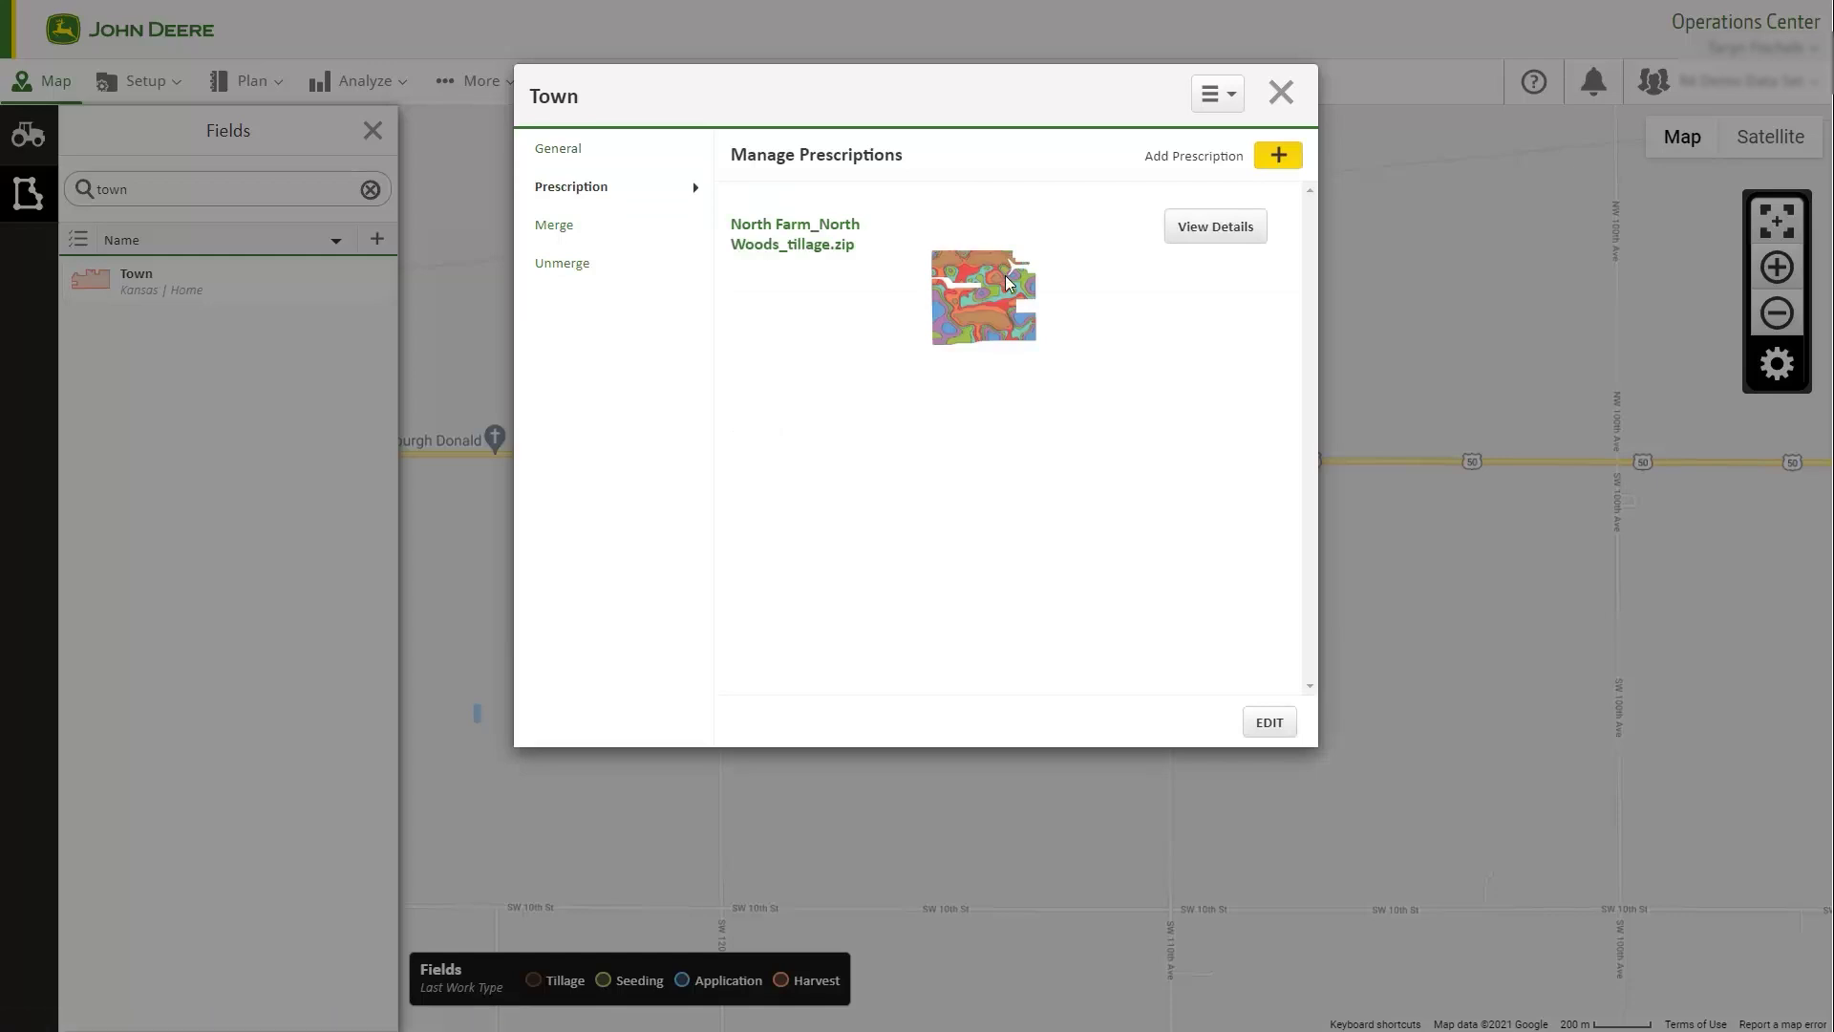
click(1261, 164)
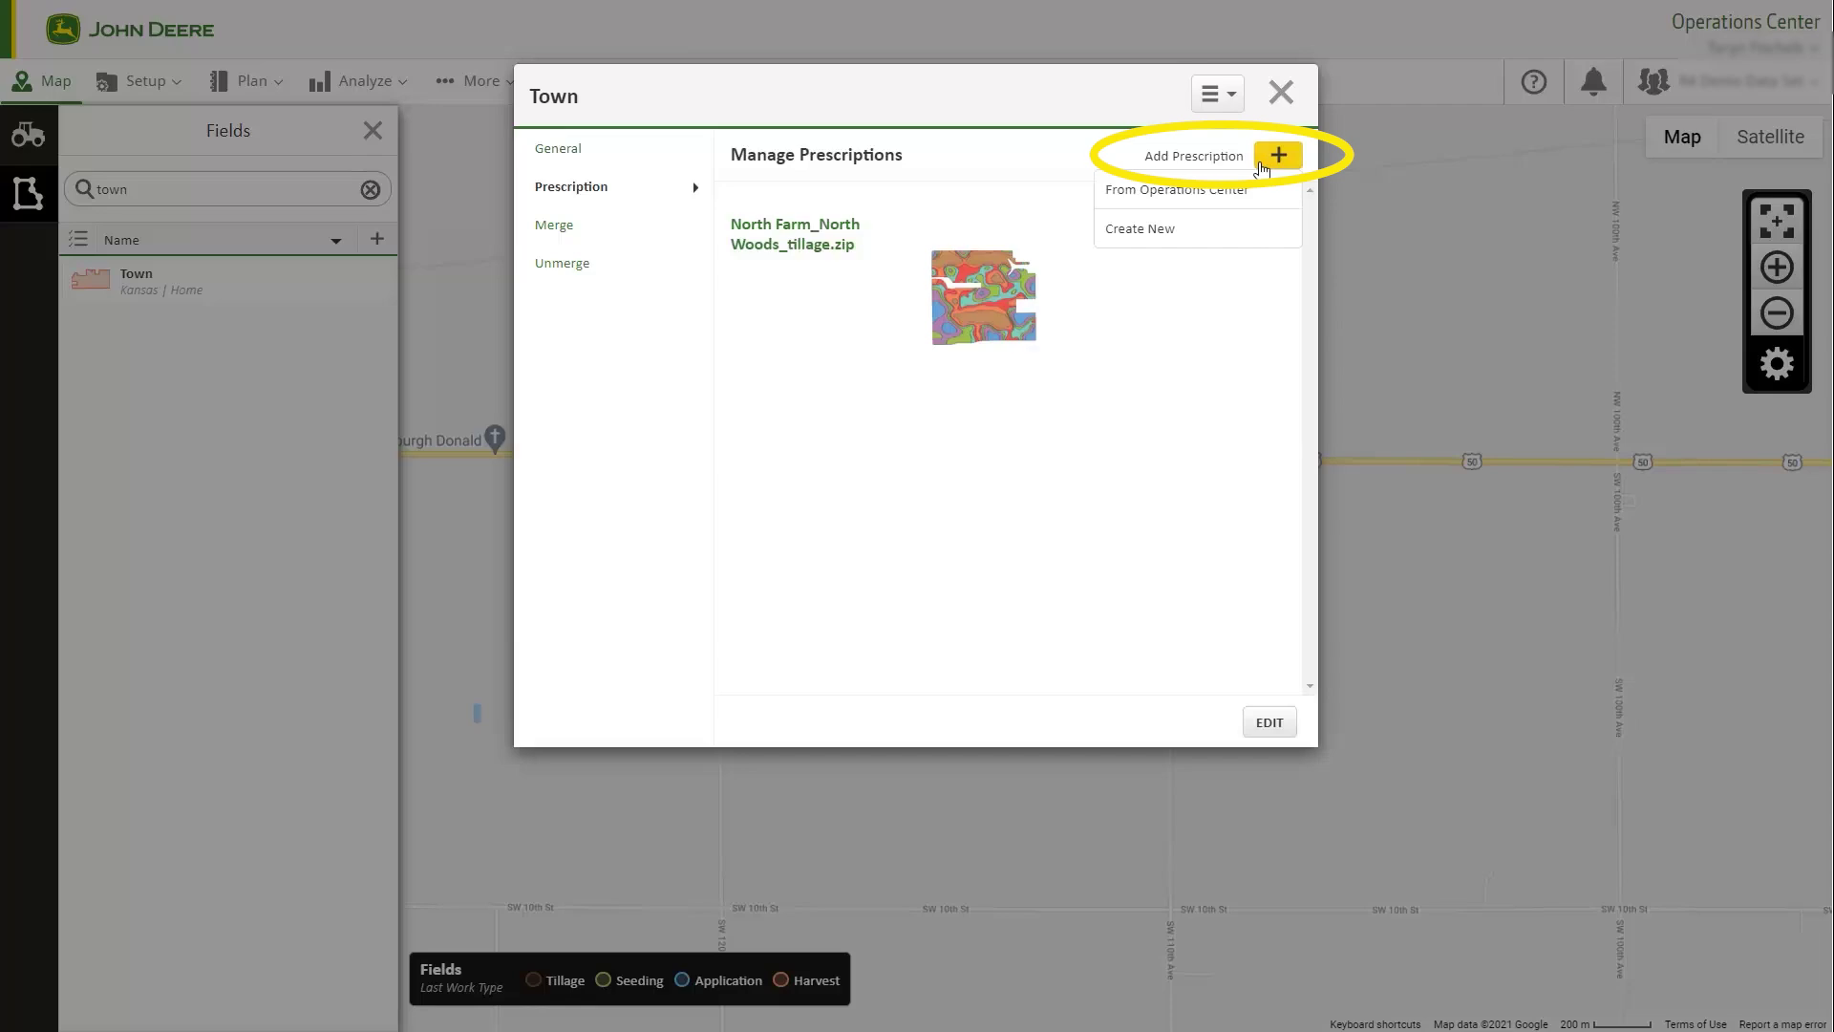
click(1242, 231)
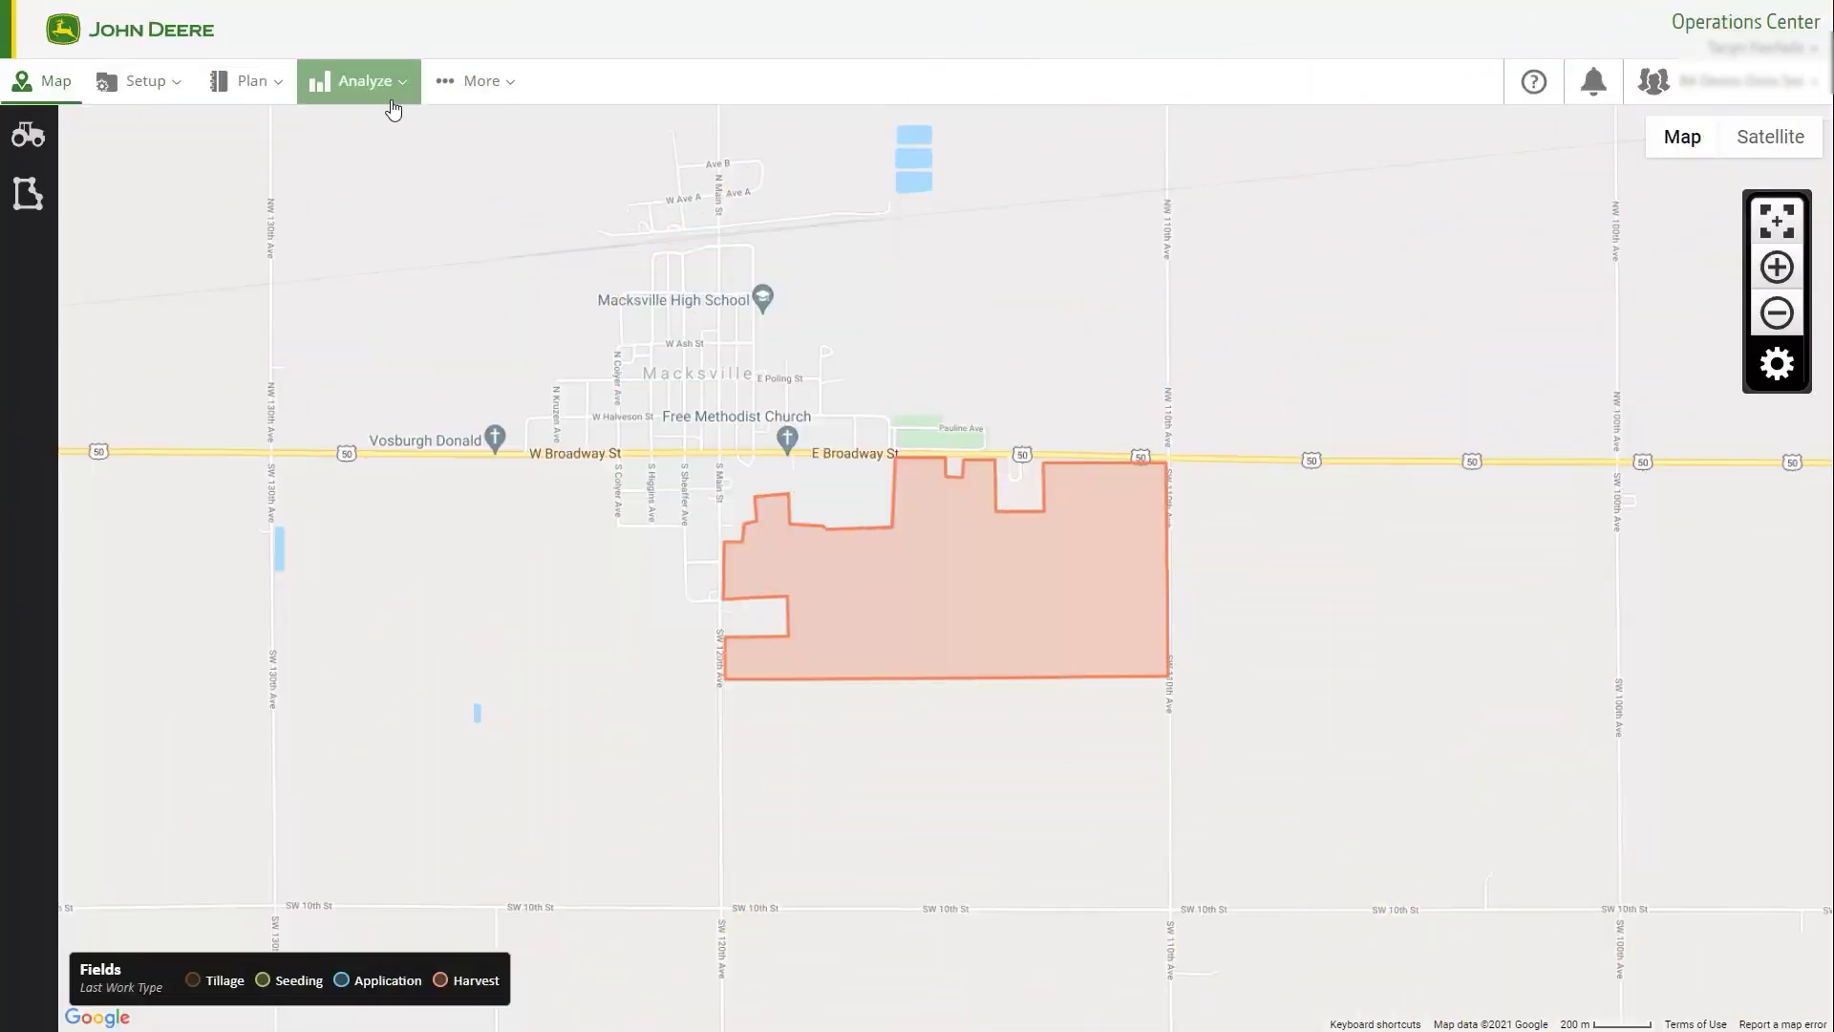
Load Town's yield map in Field Analyzer Beta, then launch Agrian Prescription Creator from Plan
click(395, 96)
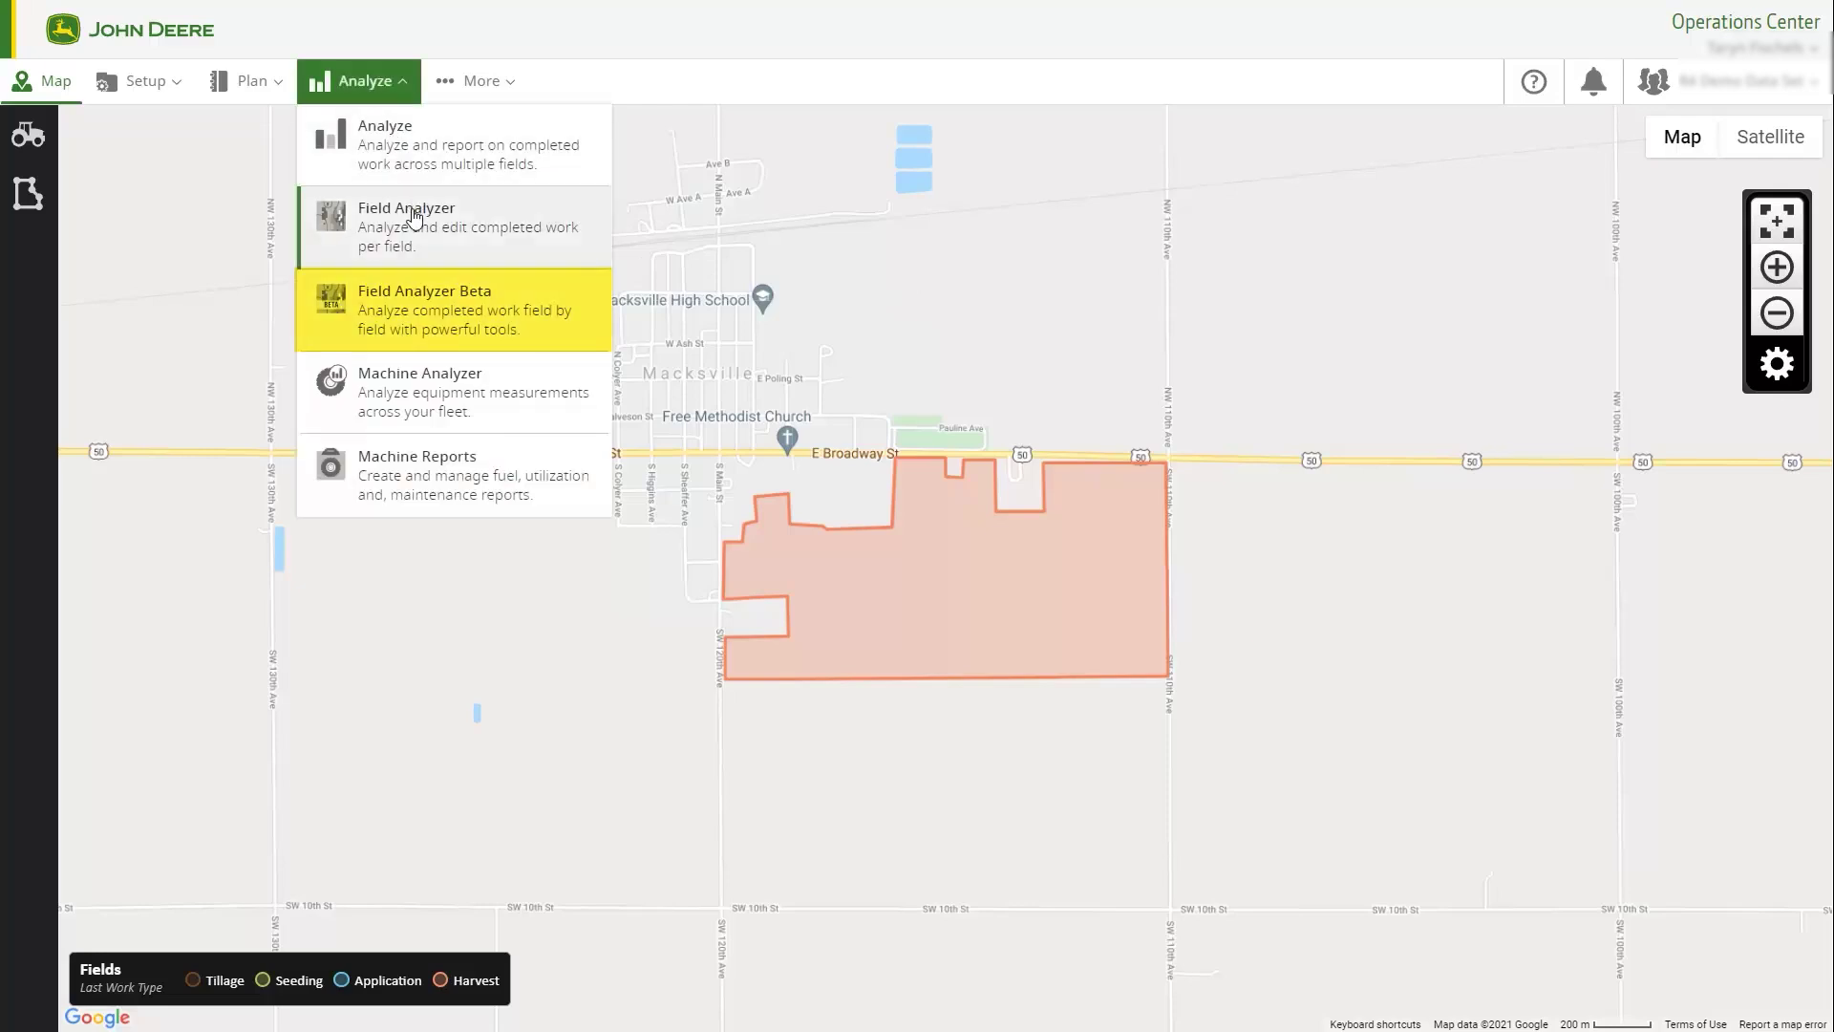
click(426, 315)
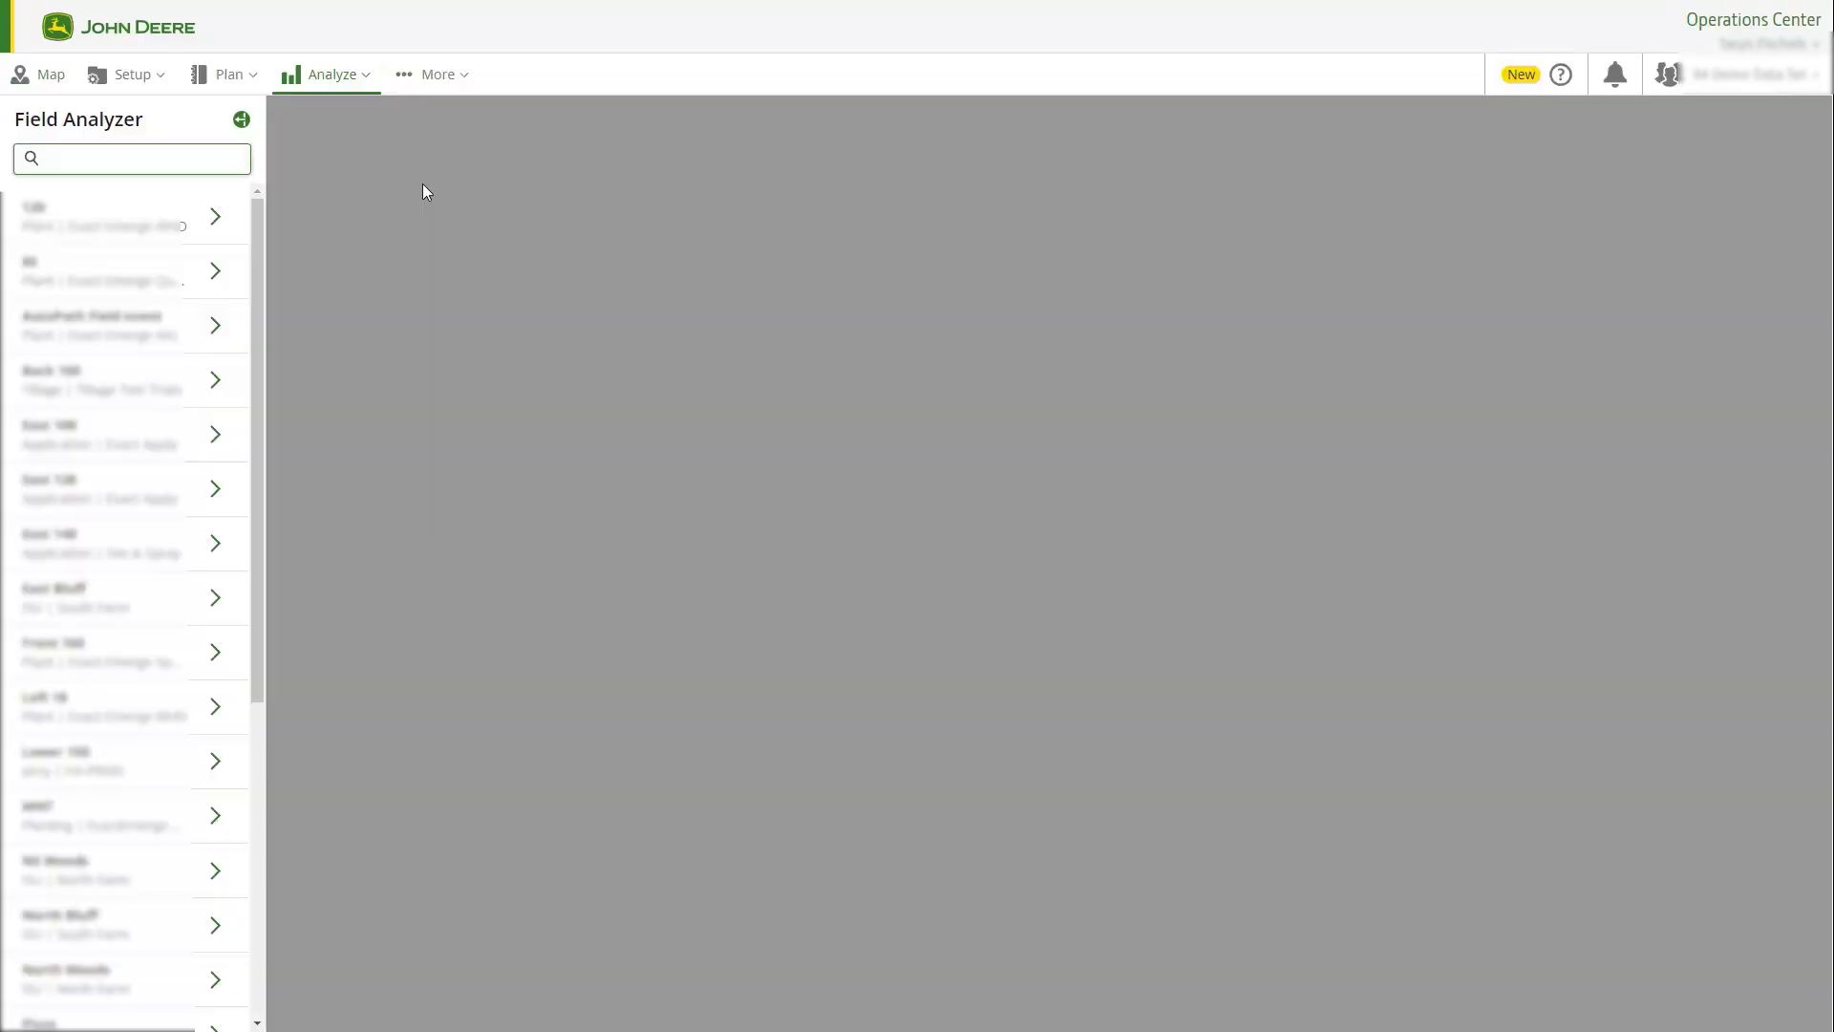
text(Town)
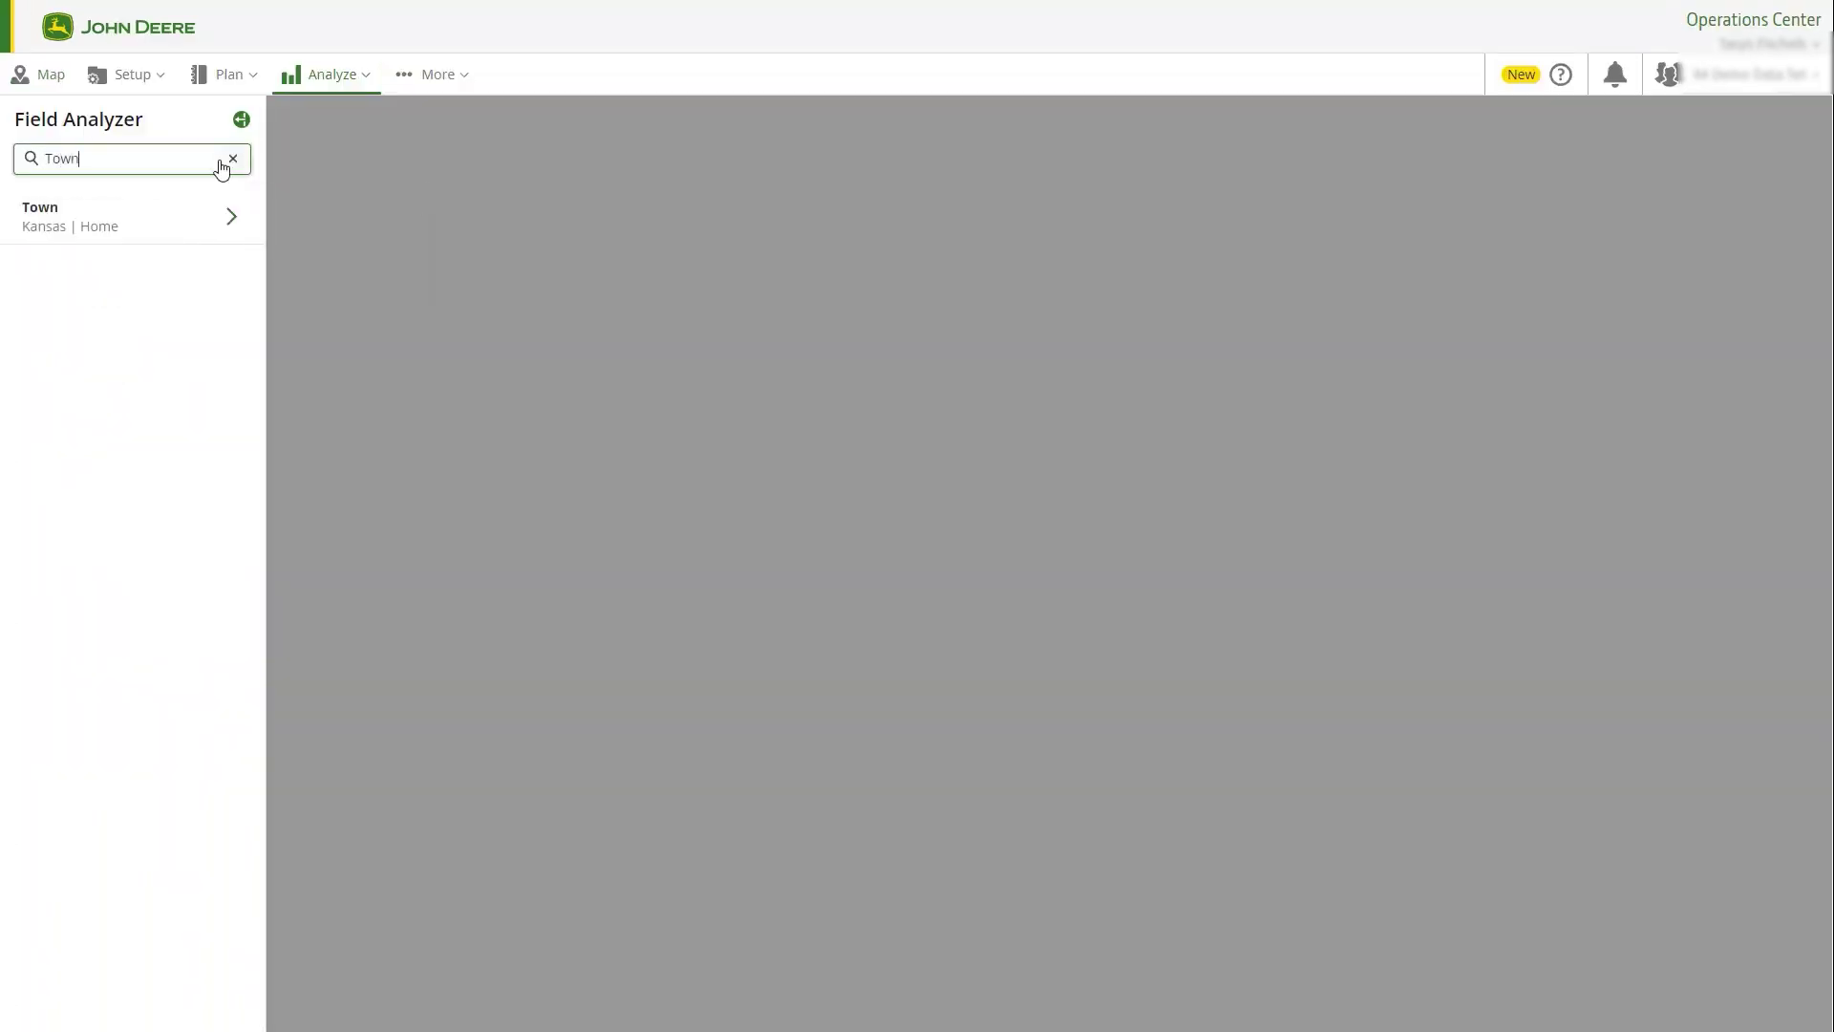
click(194, 210)
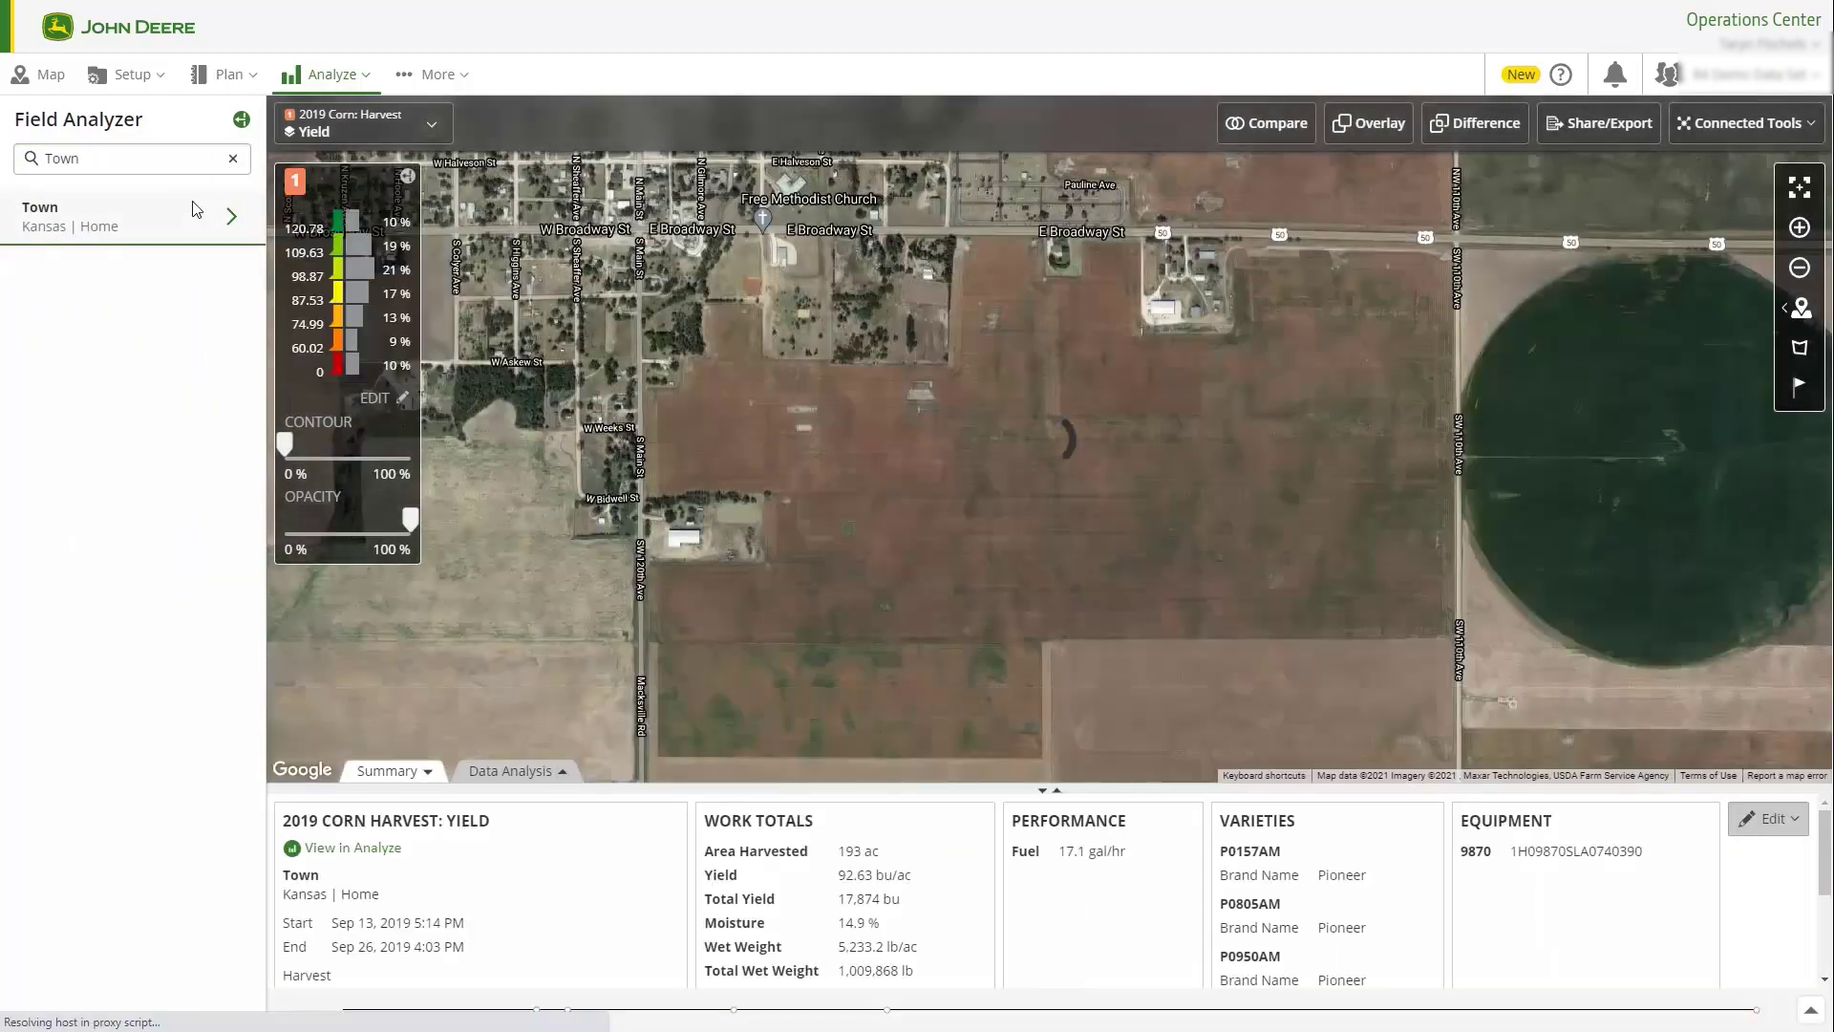
click(1770, 134)
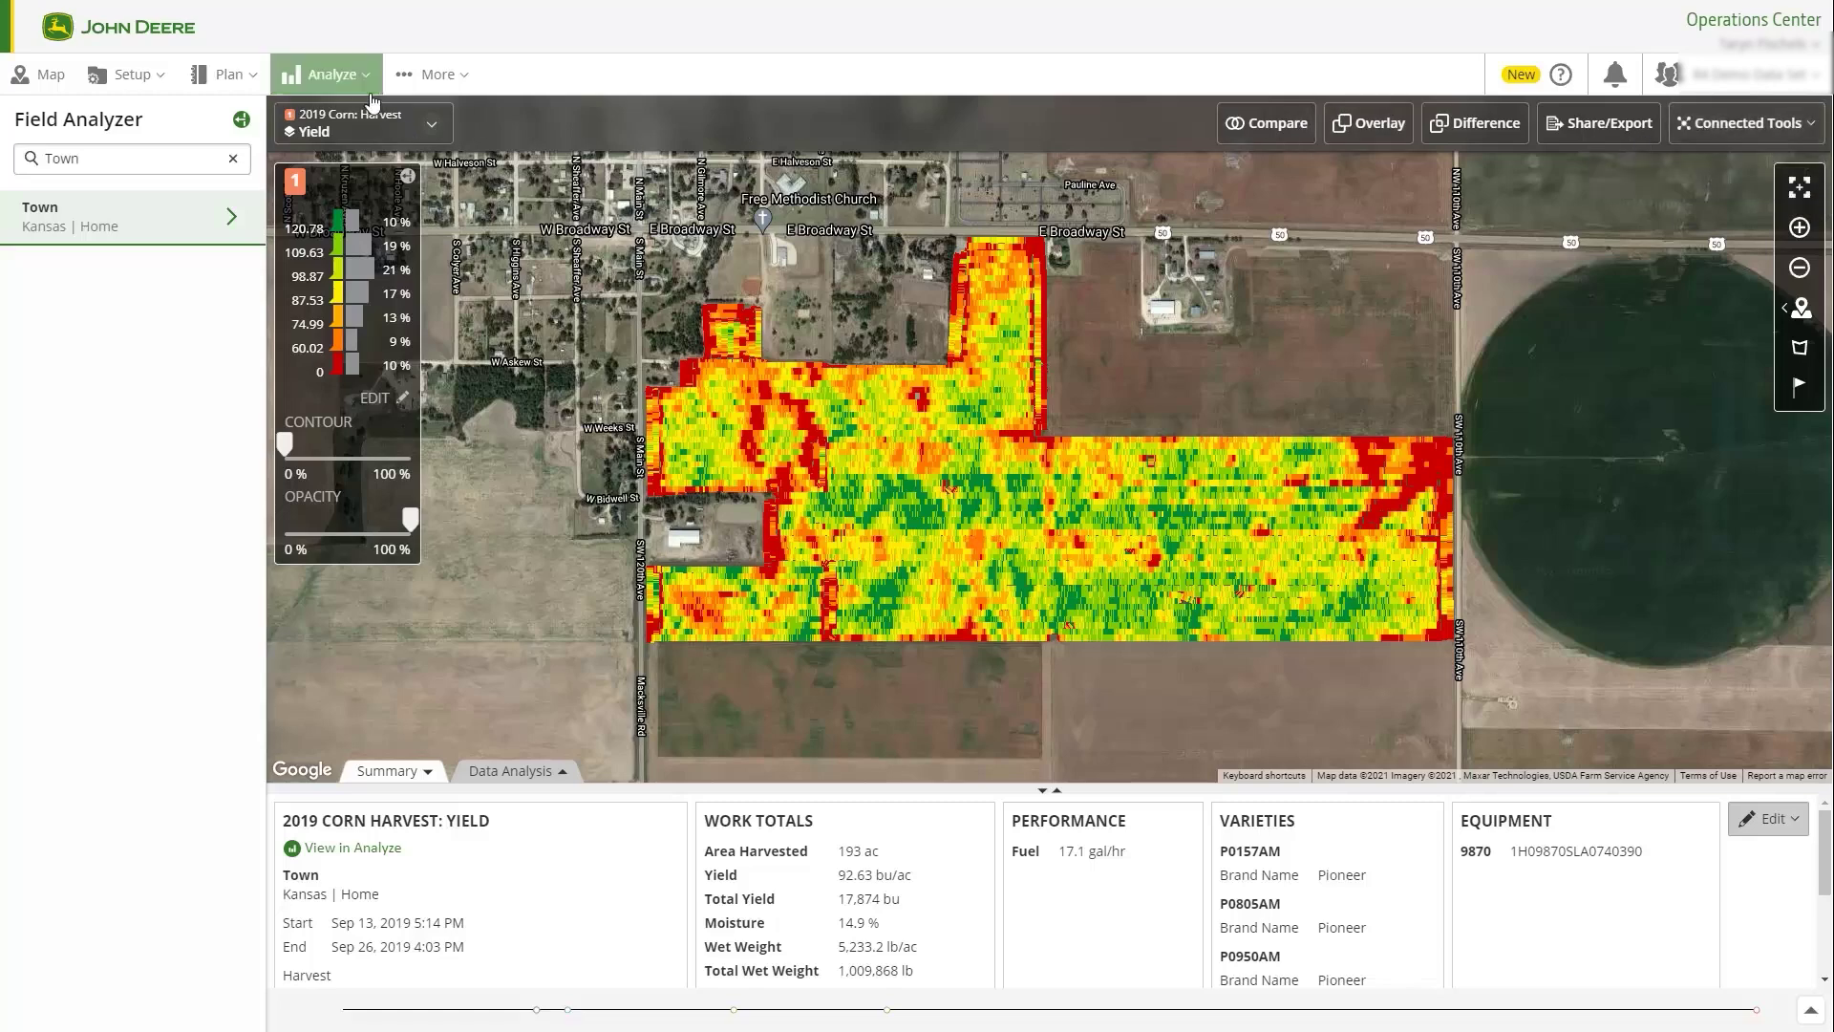
click(258, 77)
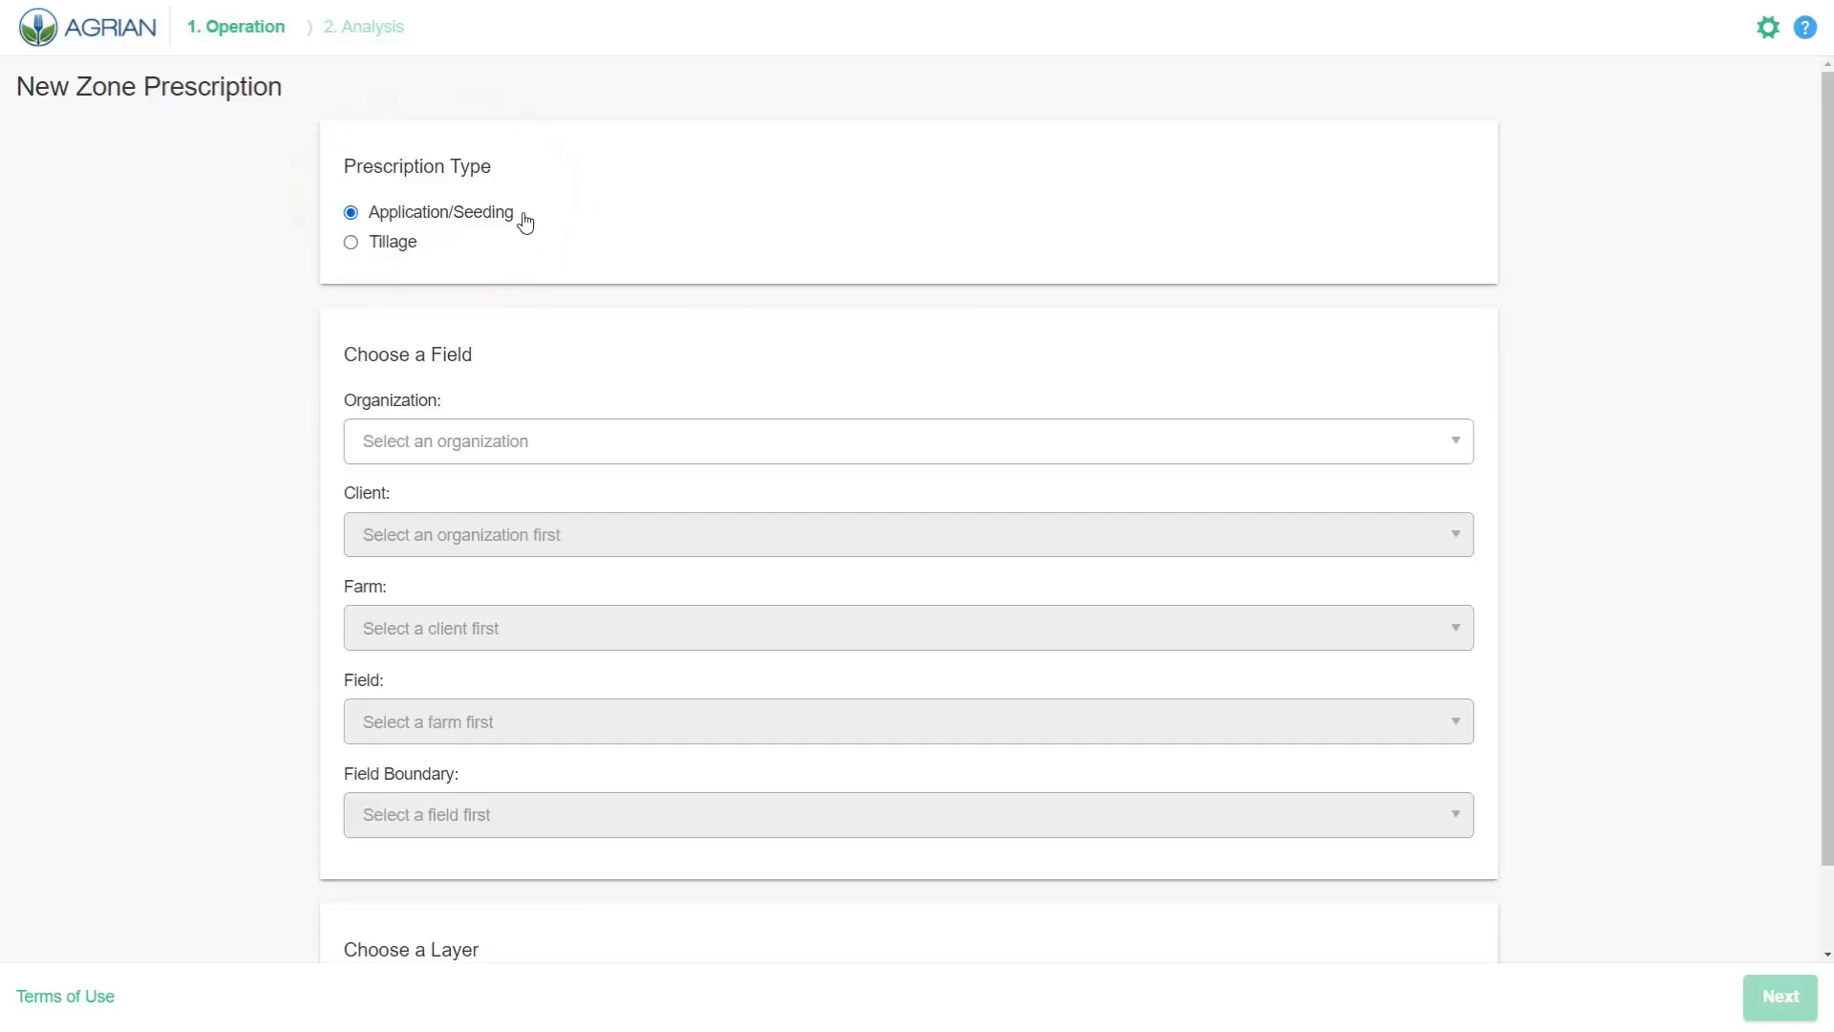
Choose the R4 Demo Data Set organization and Kansas as the client
click(501, 435)
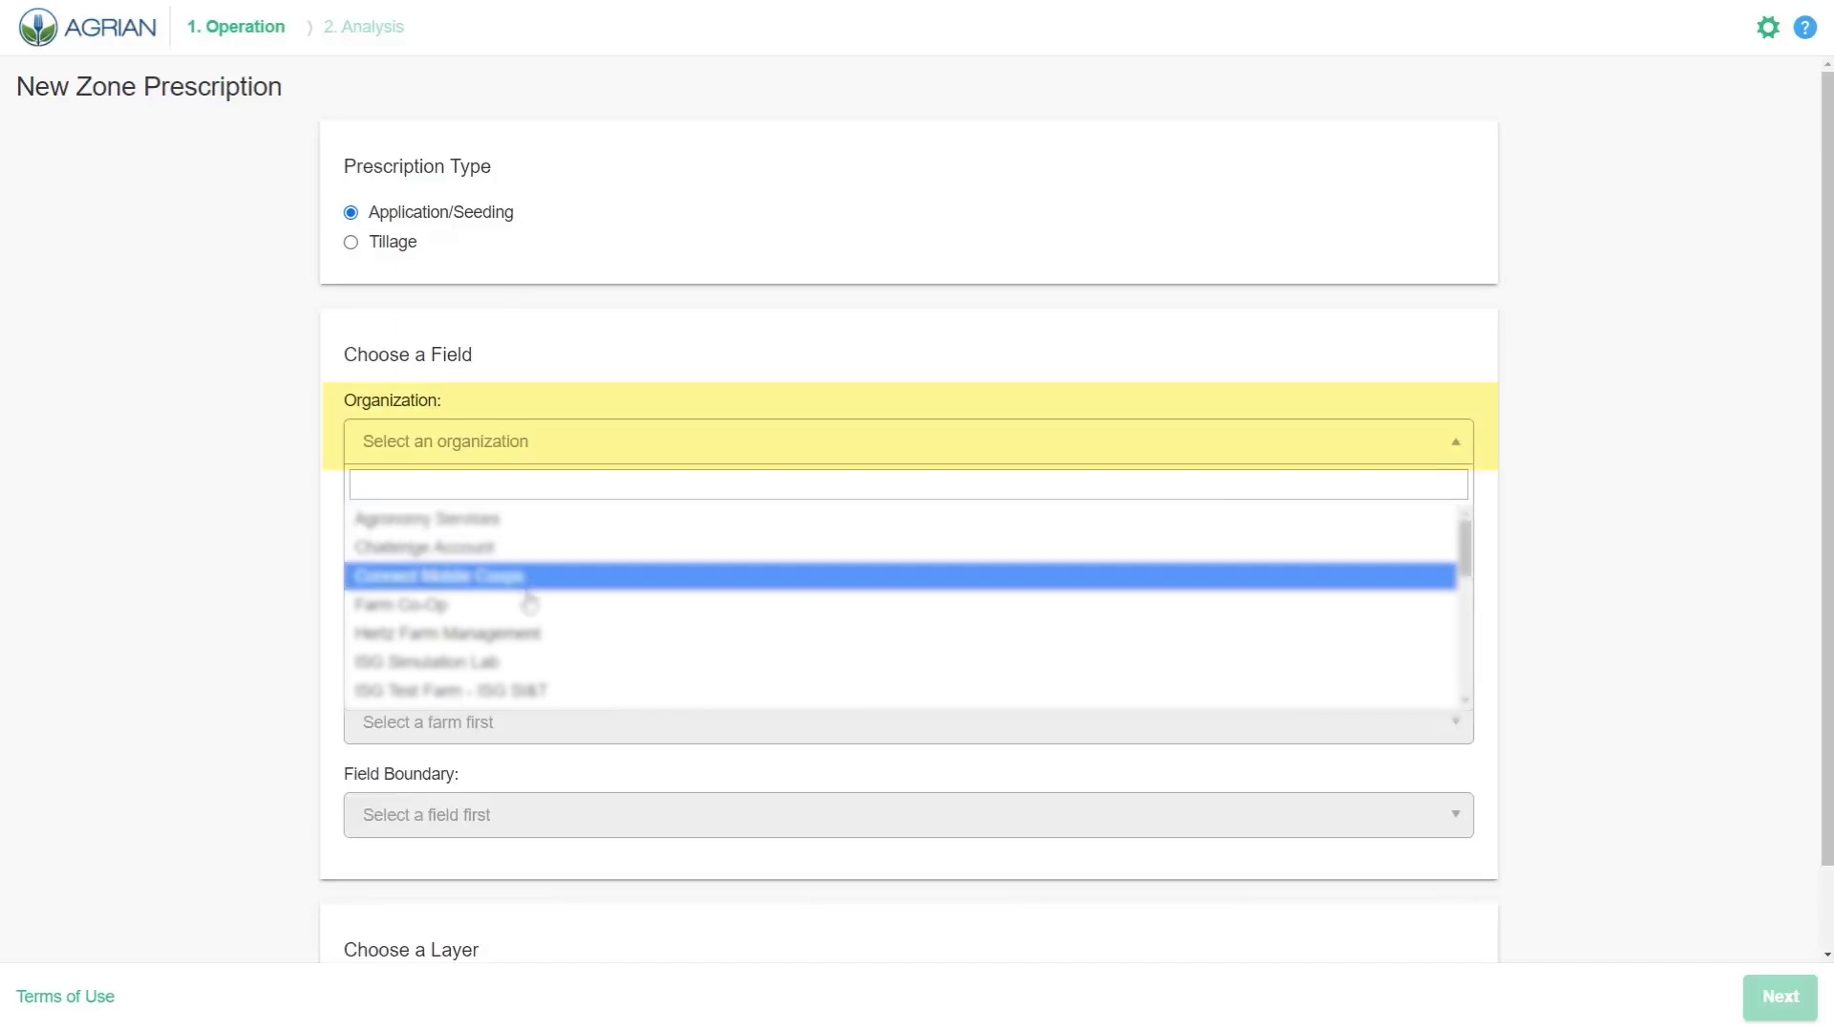
scroll(524, 612, down, 5)
scroll(529, 636, down, 3)
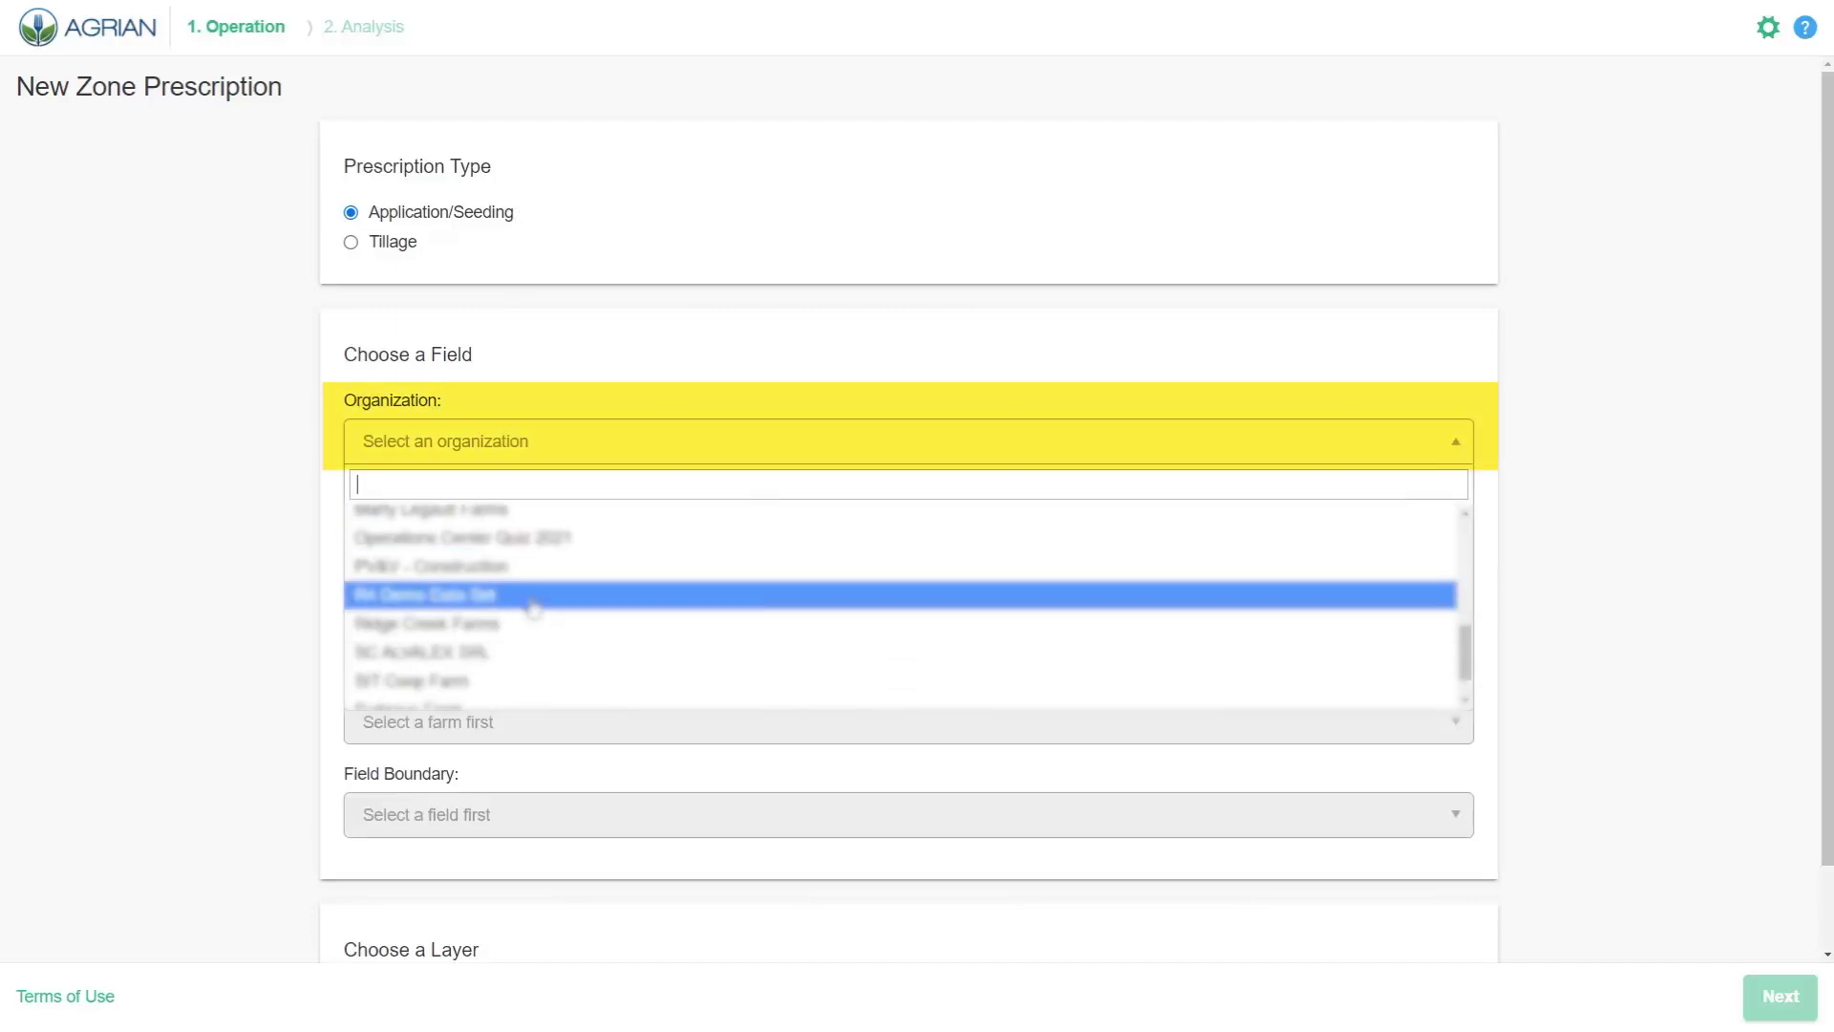
click(530, 600)
click(473, 535)
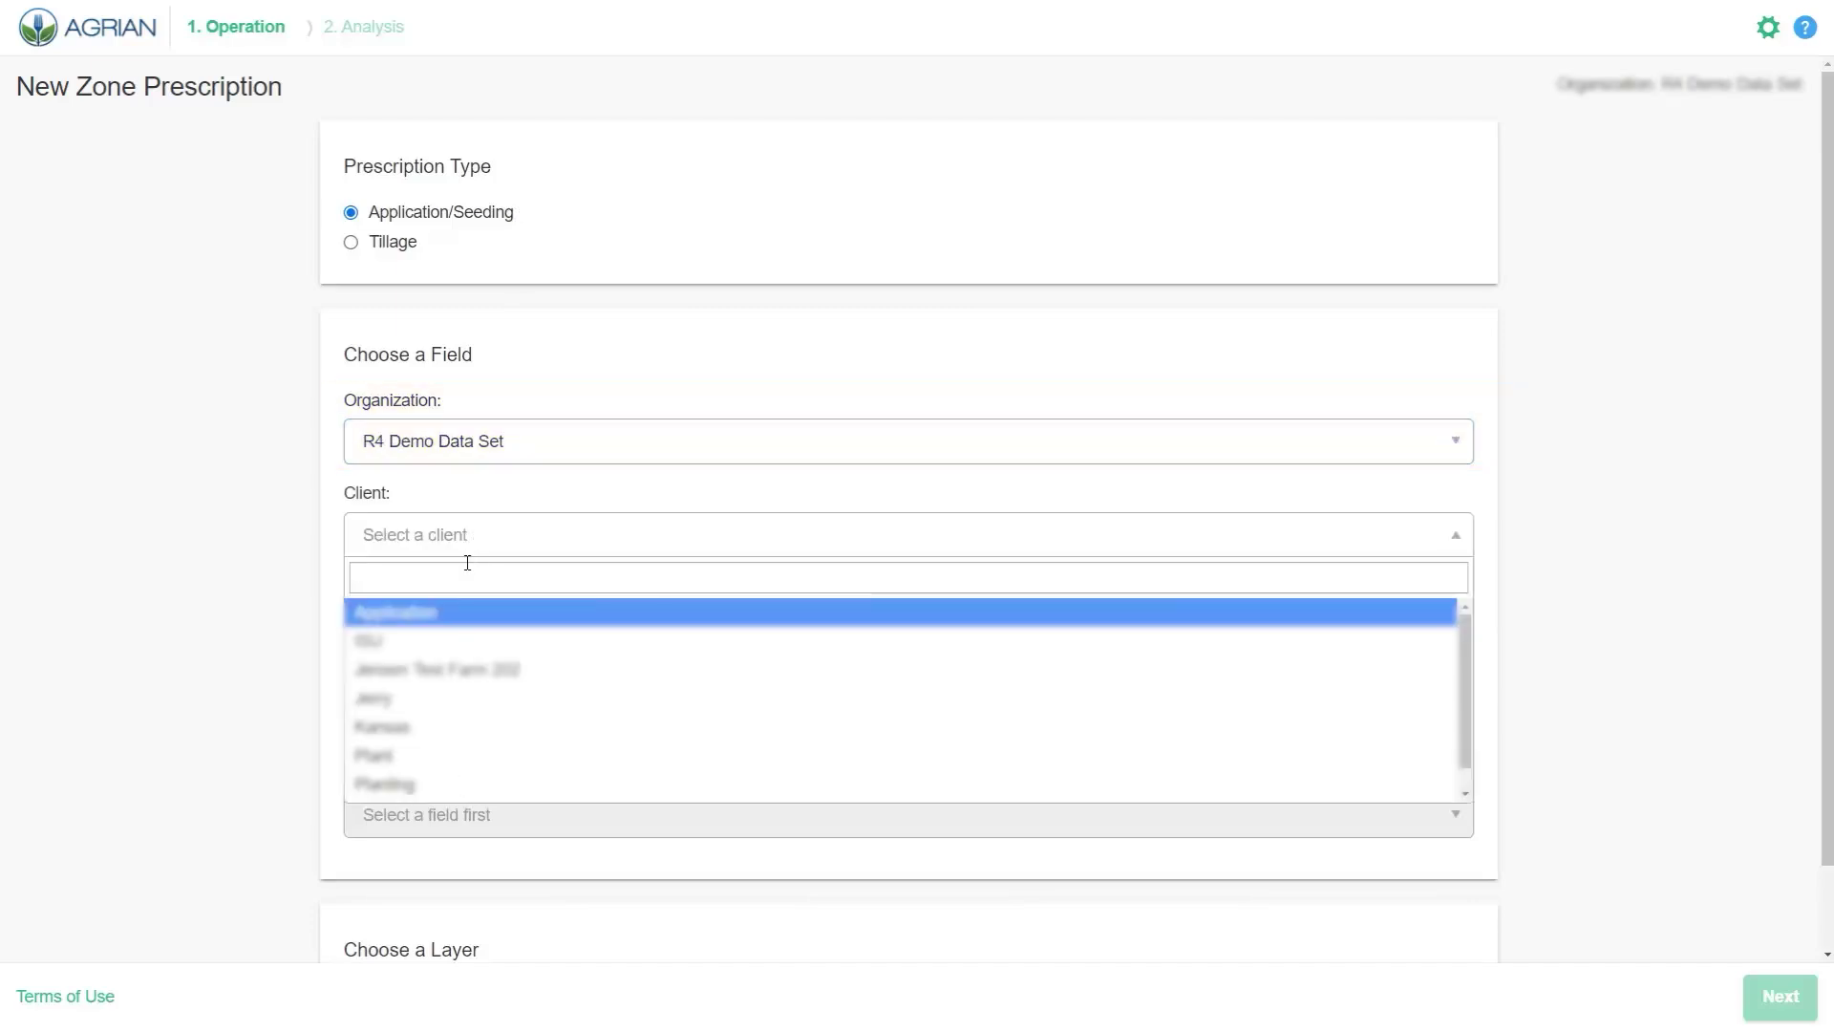
click(450, 729)
Pick farm Home, field Town, and the 6/24/2019 1:27:09 AM field boundary
click(448, 635)
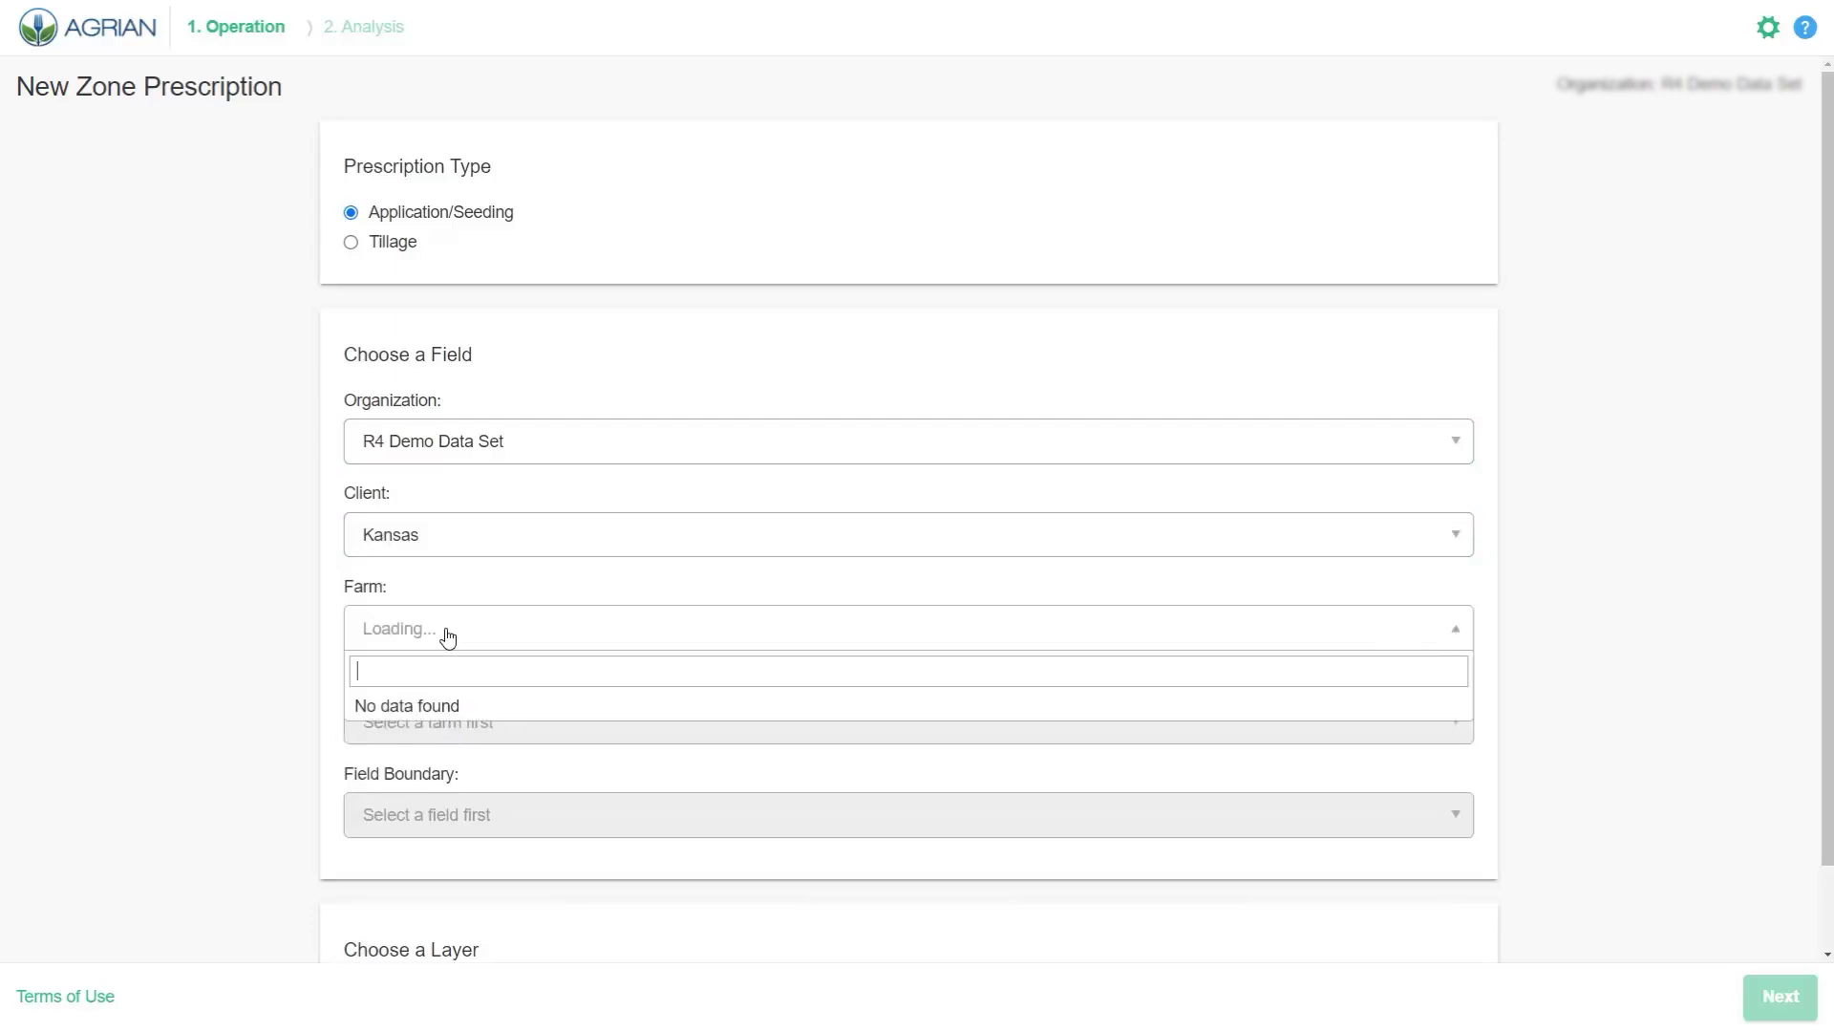
click(430, 707)
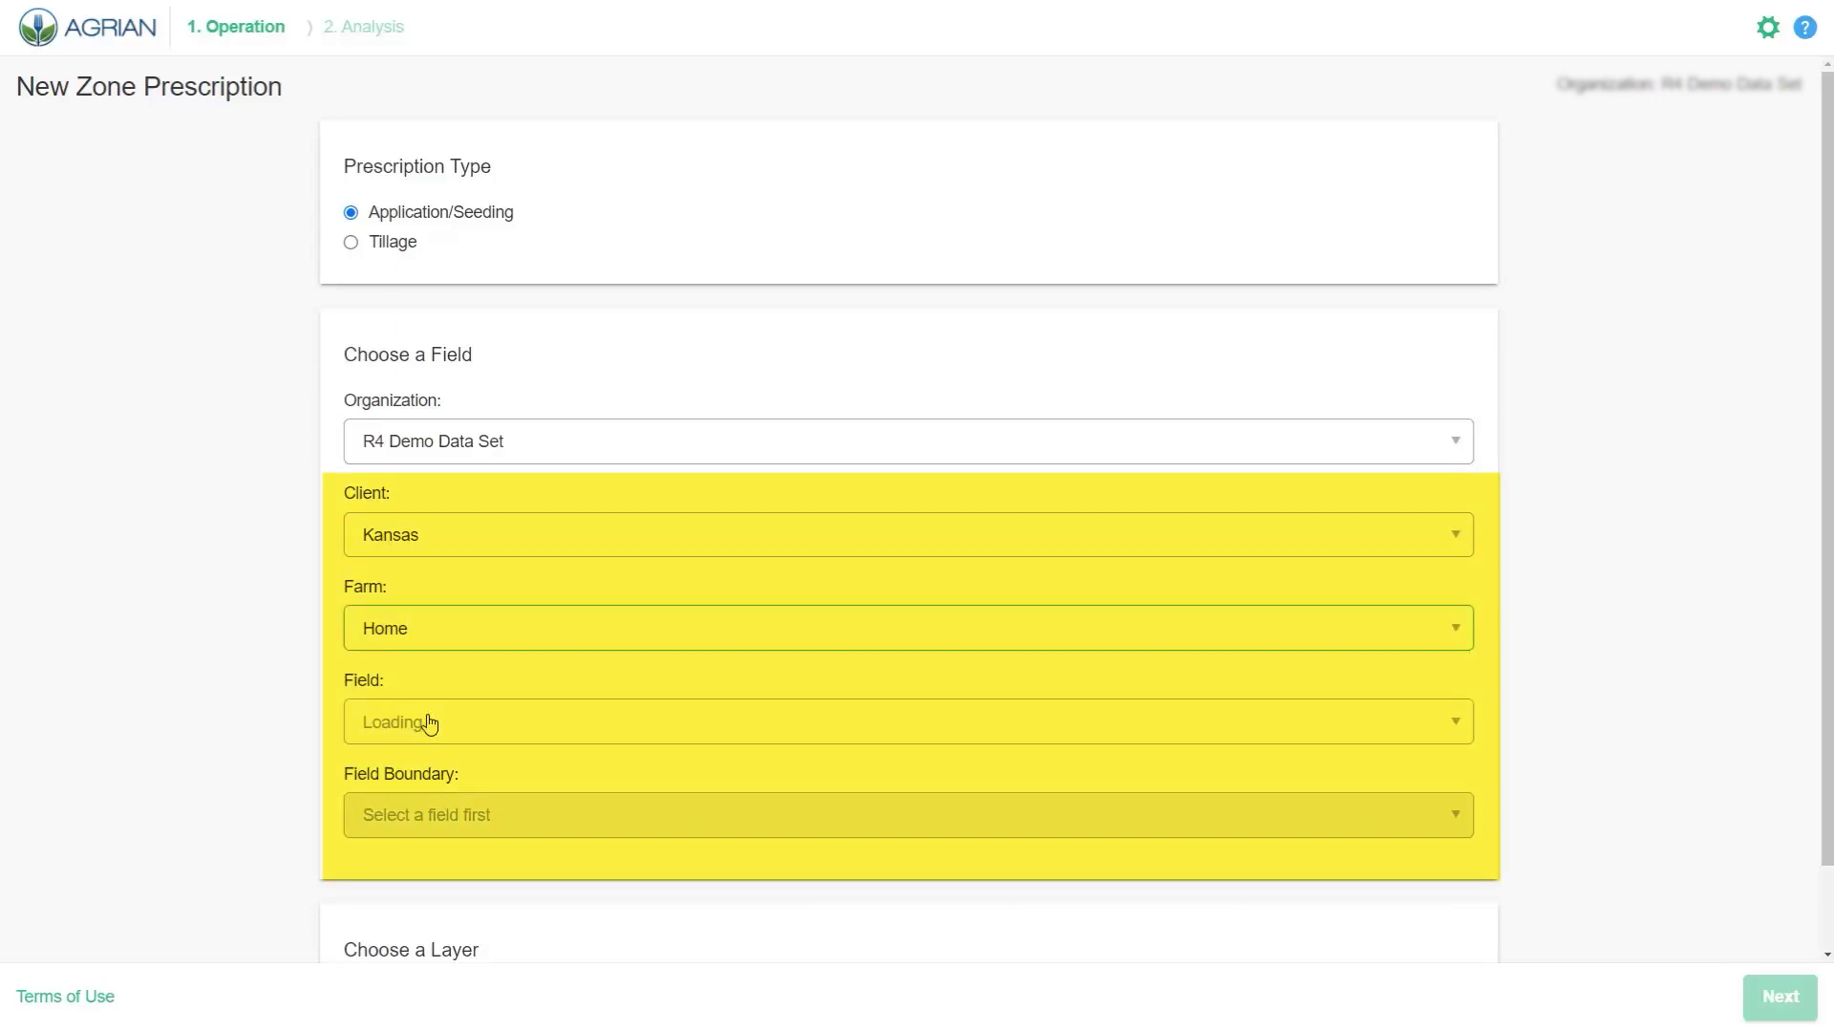
click(430, 723)
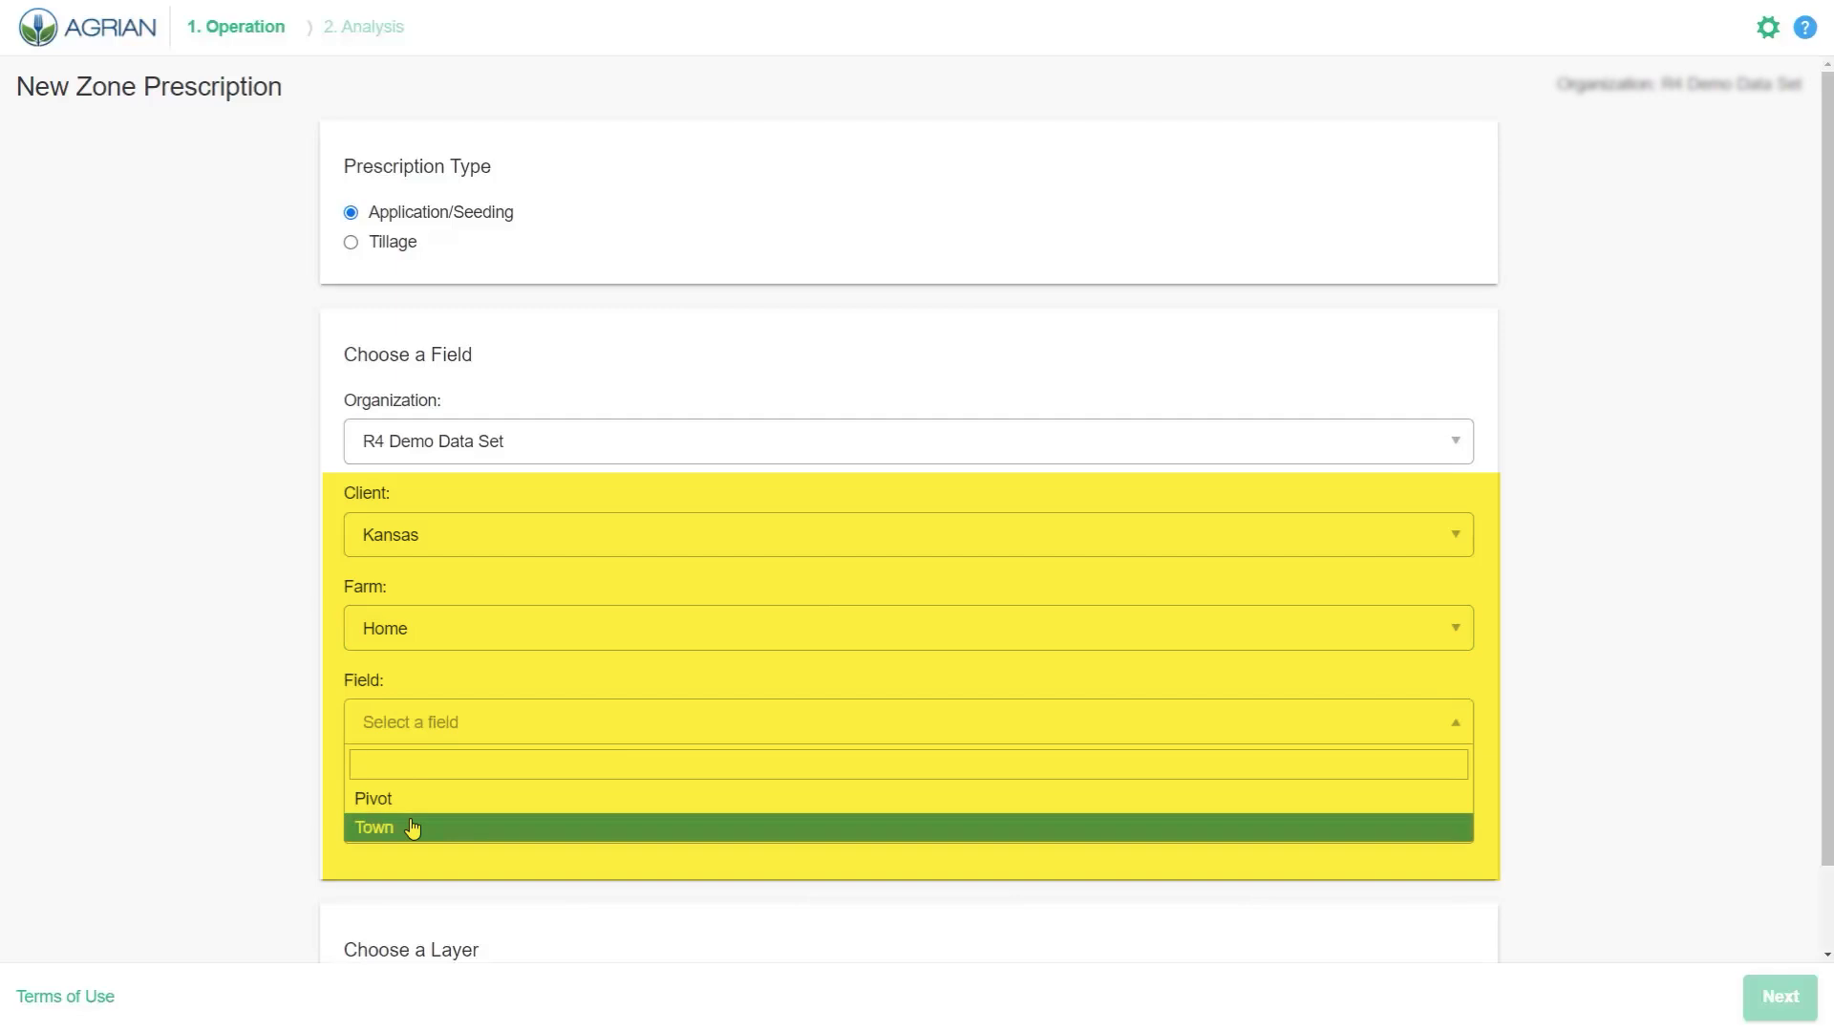
click(418, 828)
click(421, 837)
scroll(440, 803, down, 2)
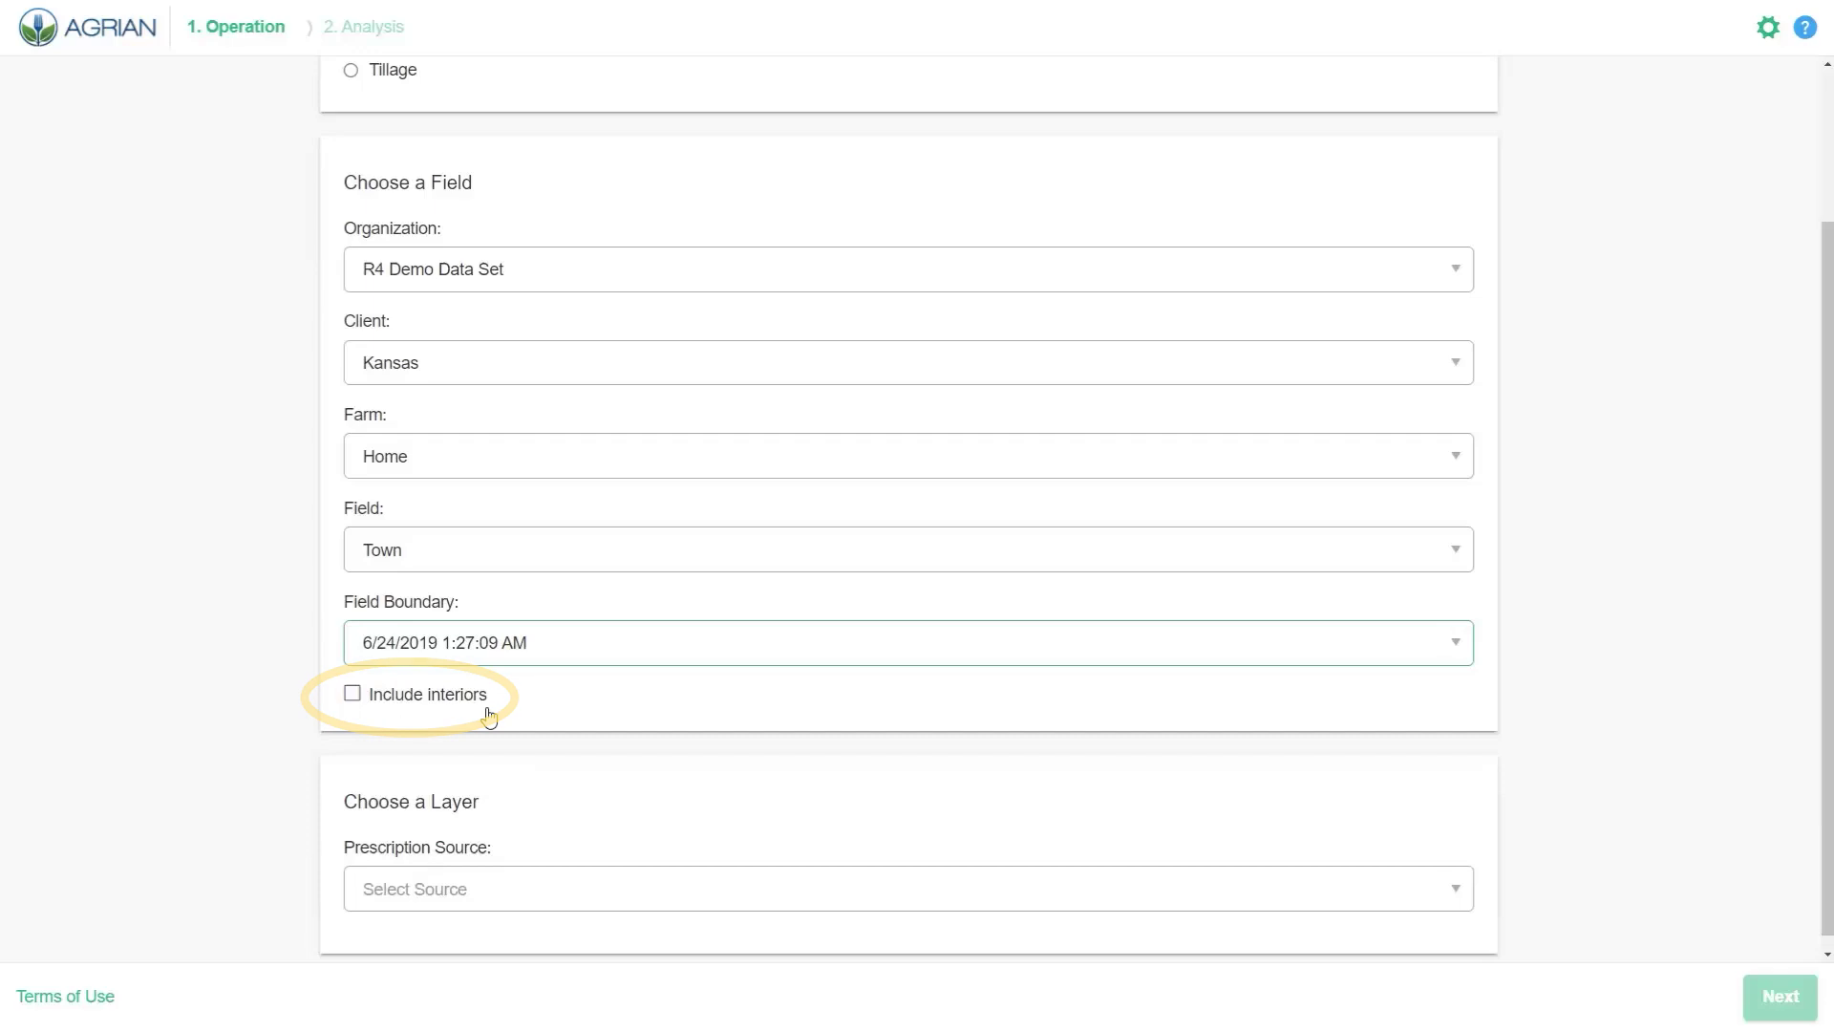
Set the source to Field Operation, event Corn: Harvest 9/13/2019, layer Harvest Yield
scroll(489, 716, down, 1)
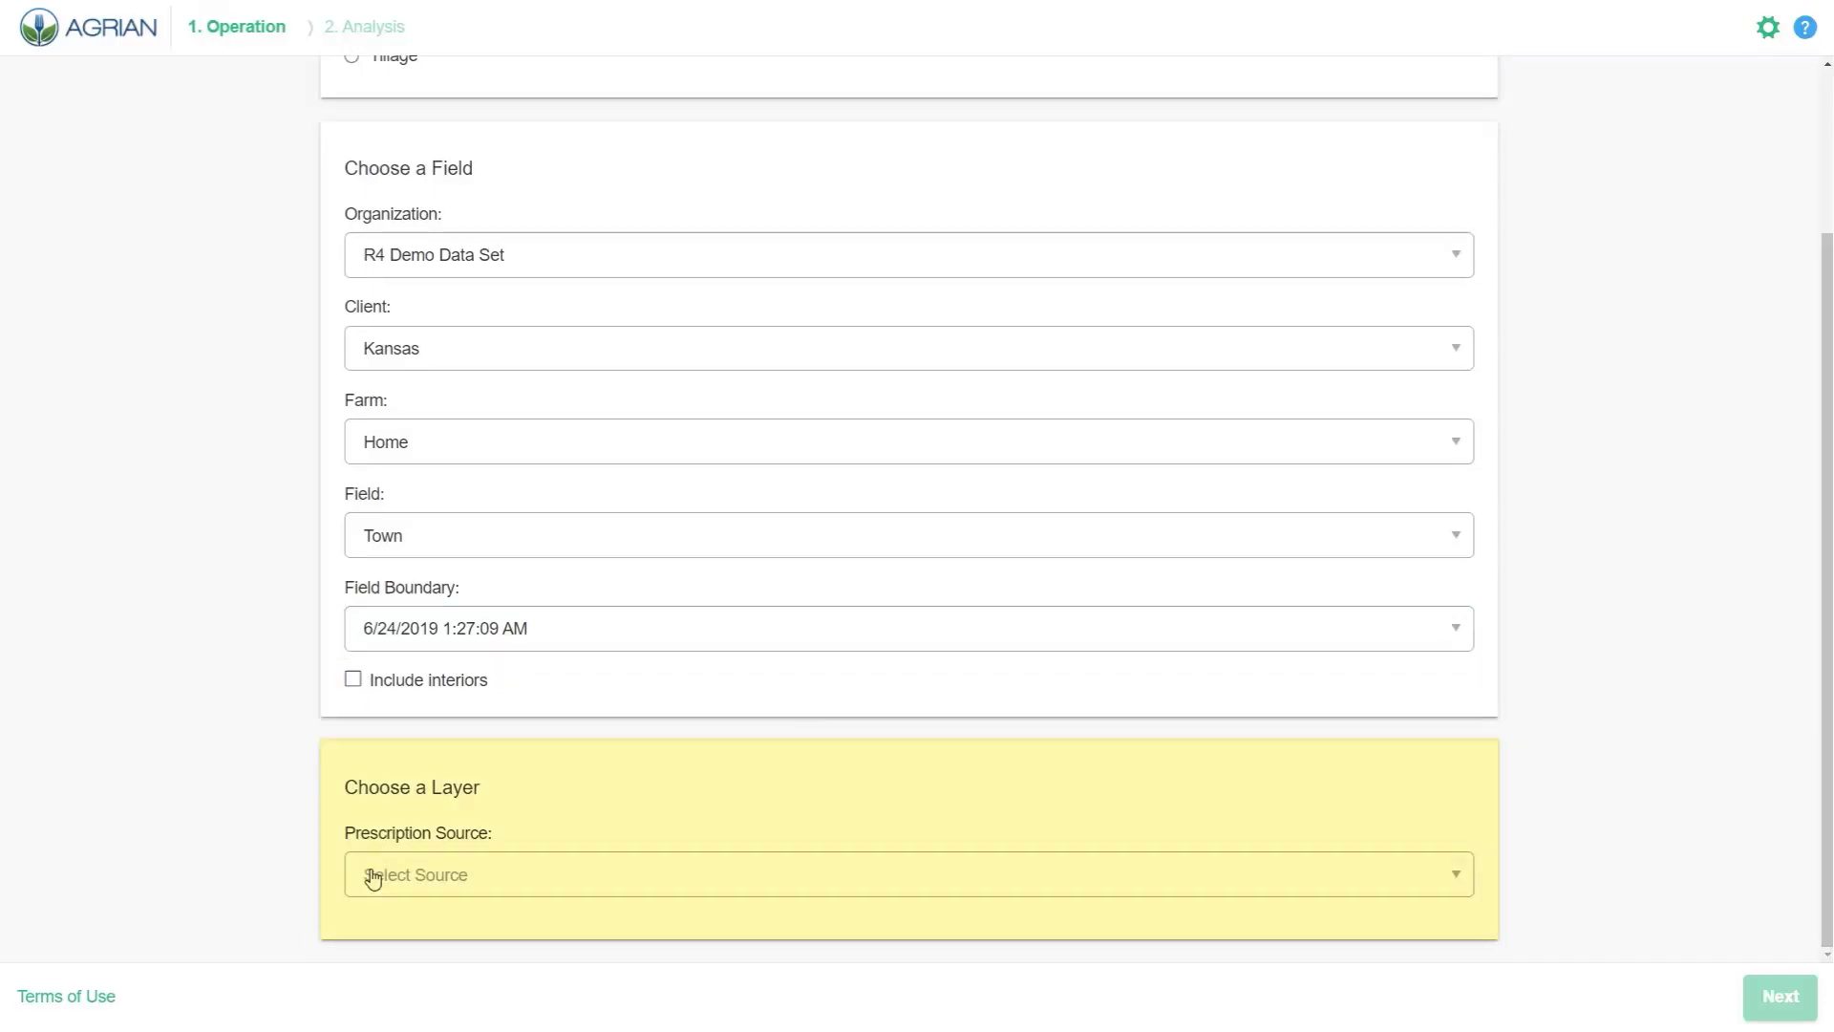
click(519, 886)
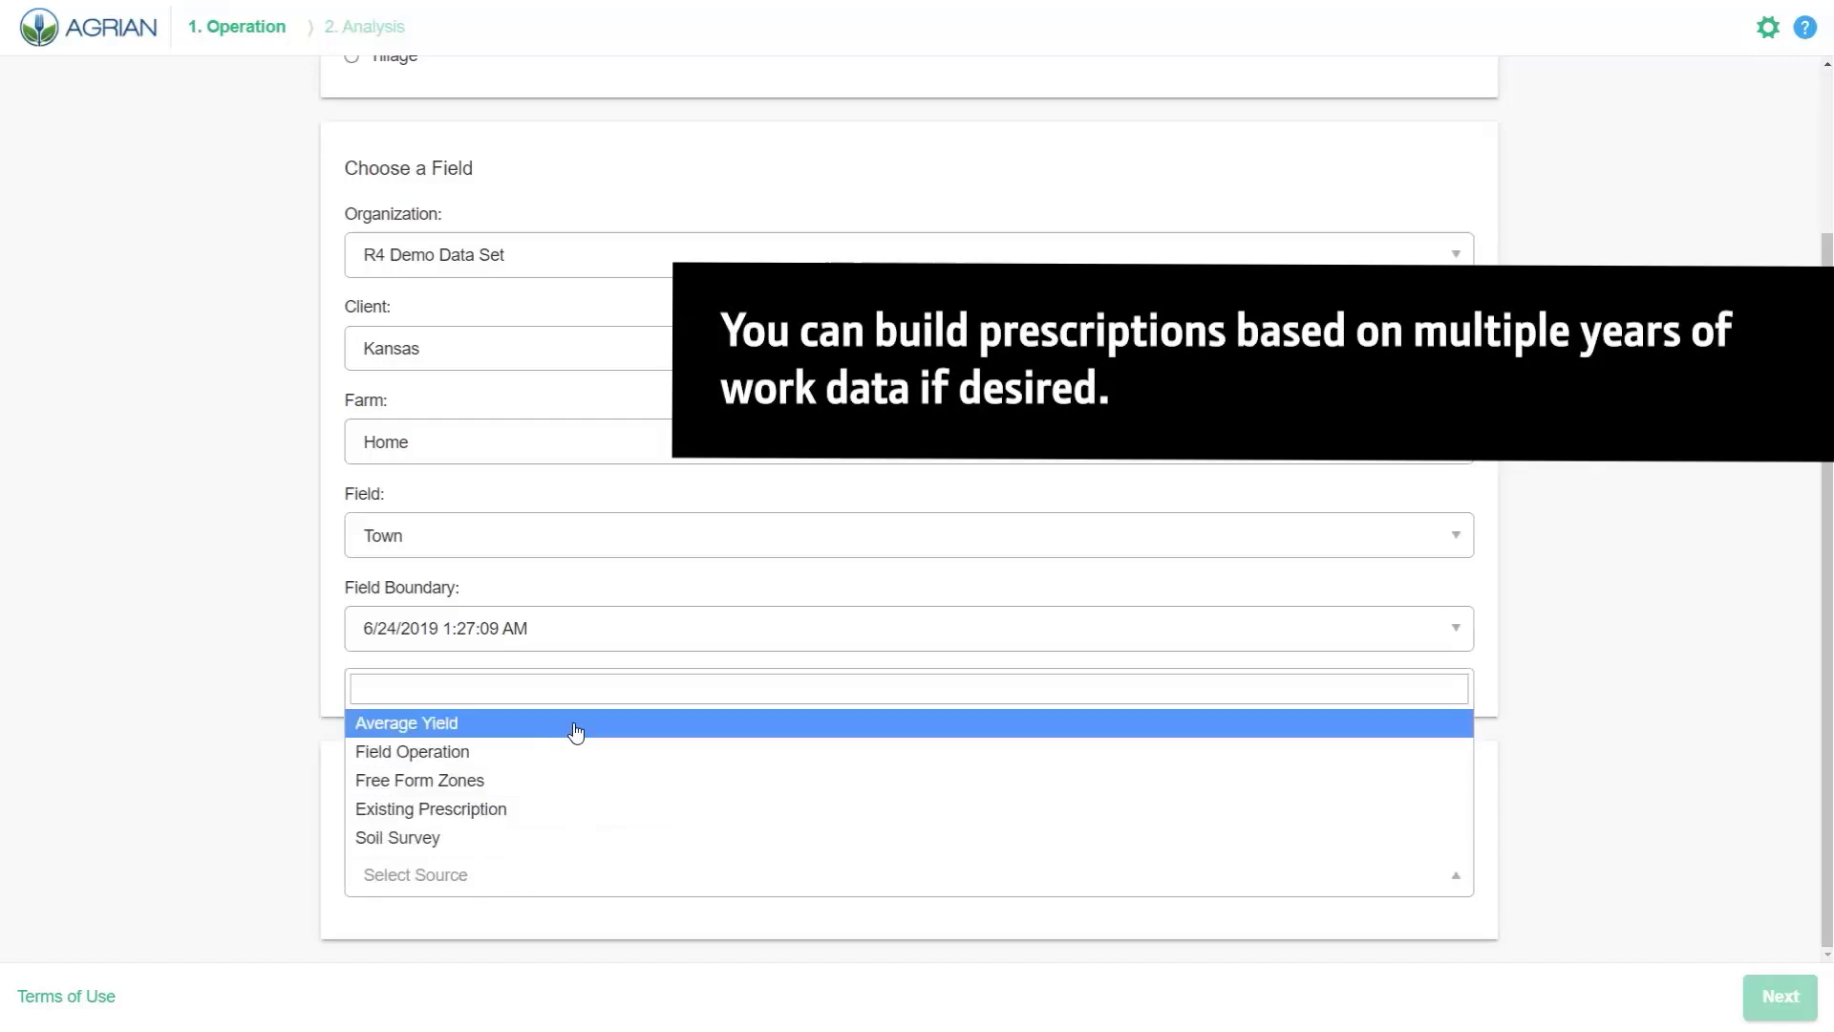
click(576, 754)
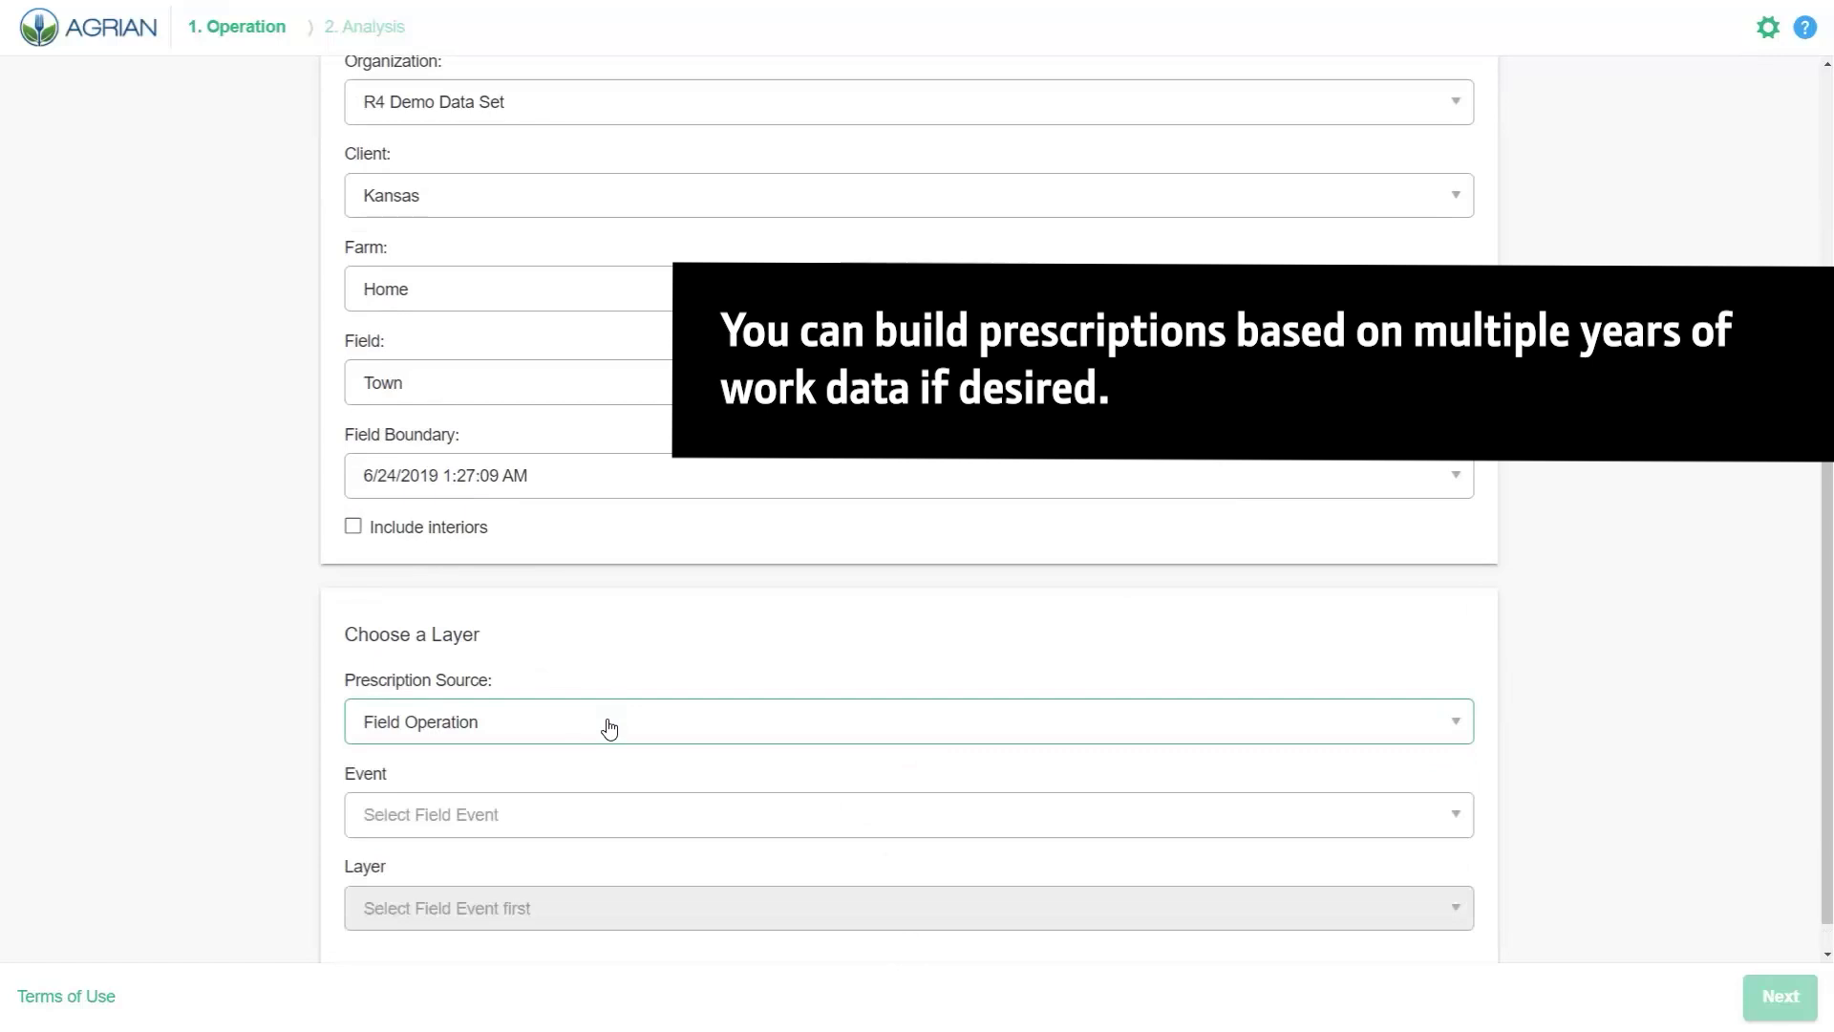
click(598, 774)
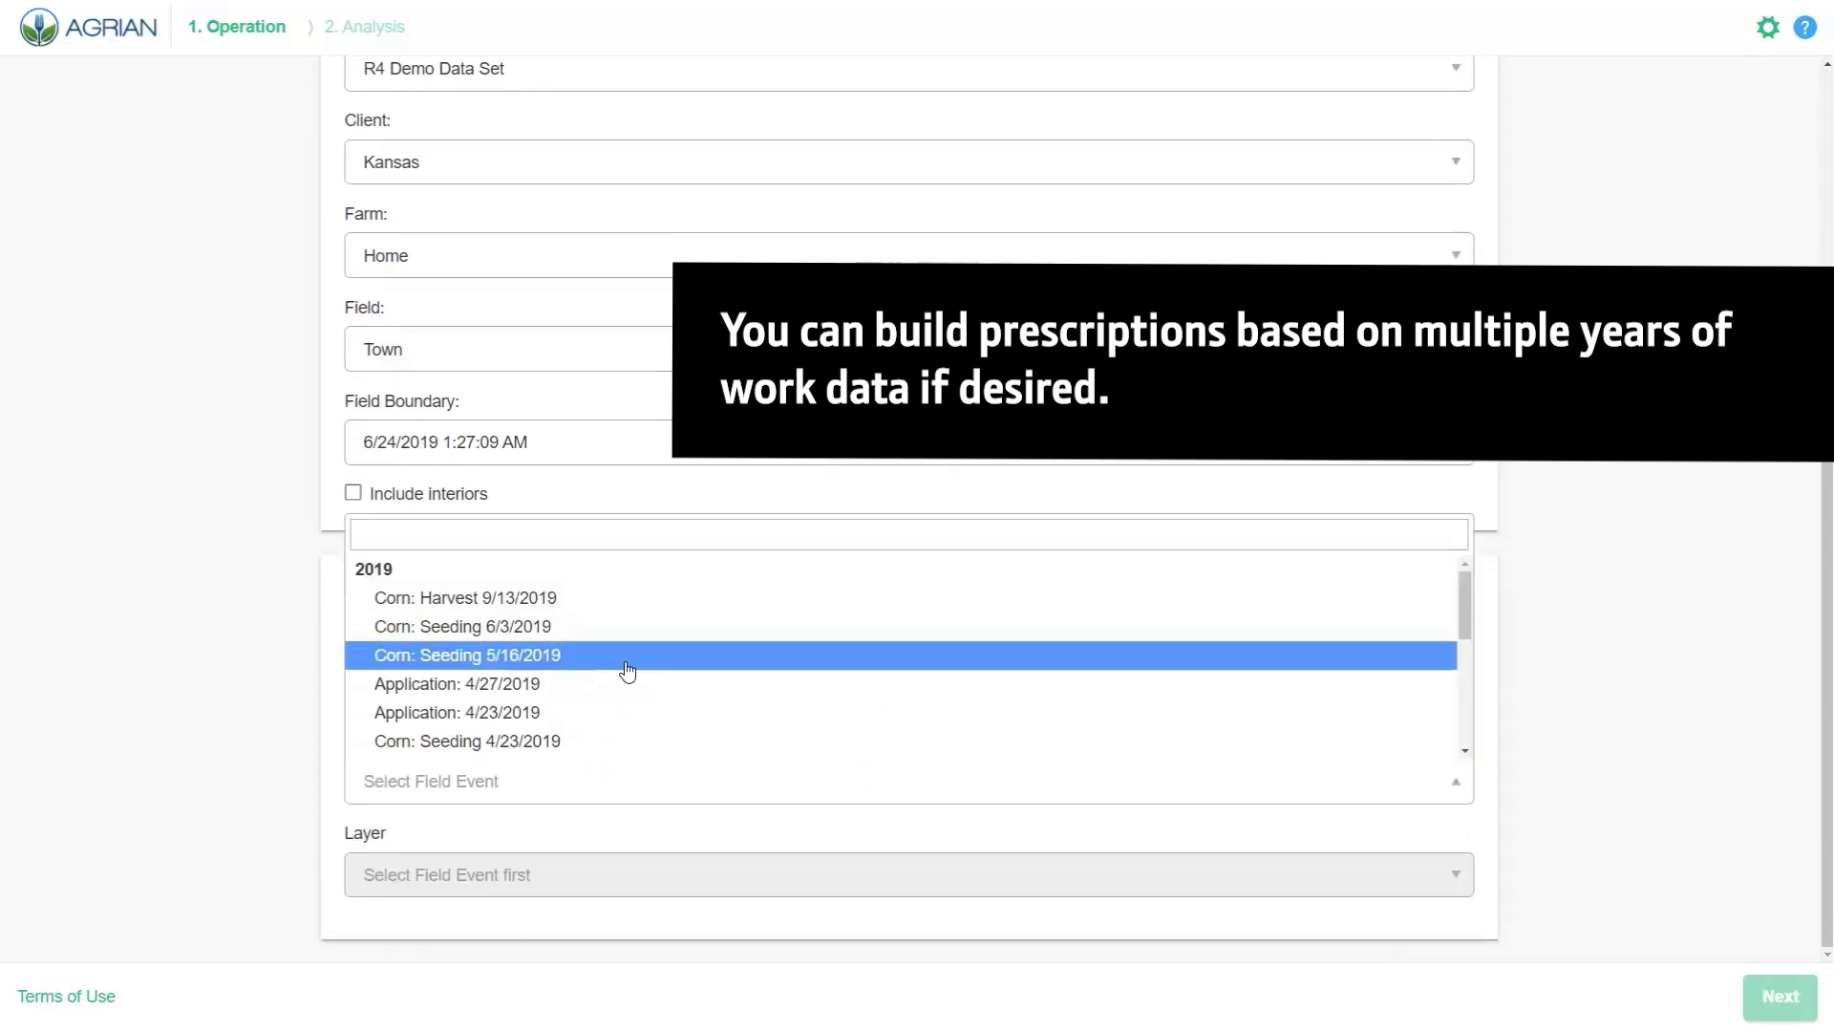
click(641, 599)
click(568, 887)
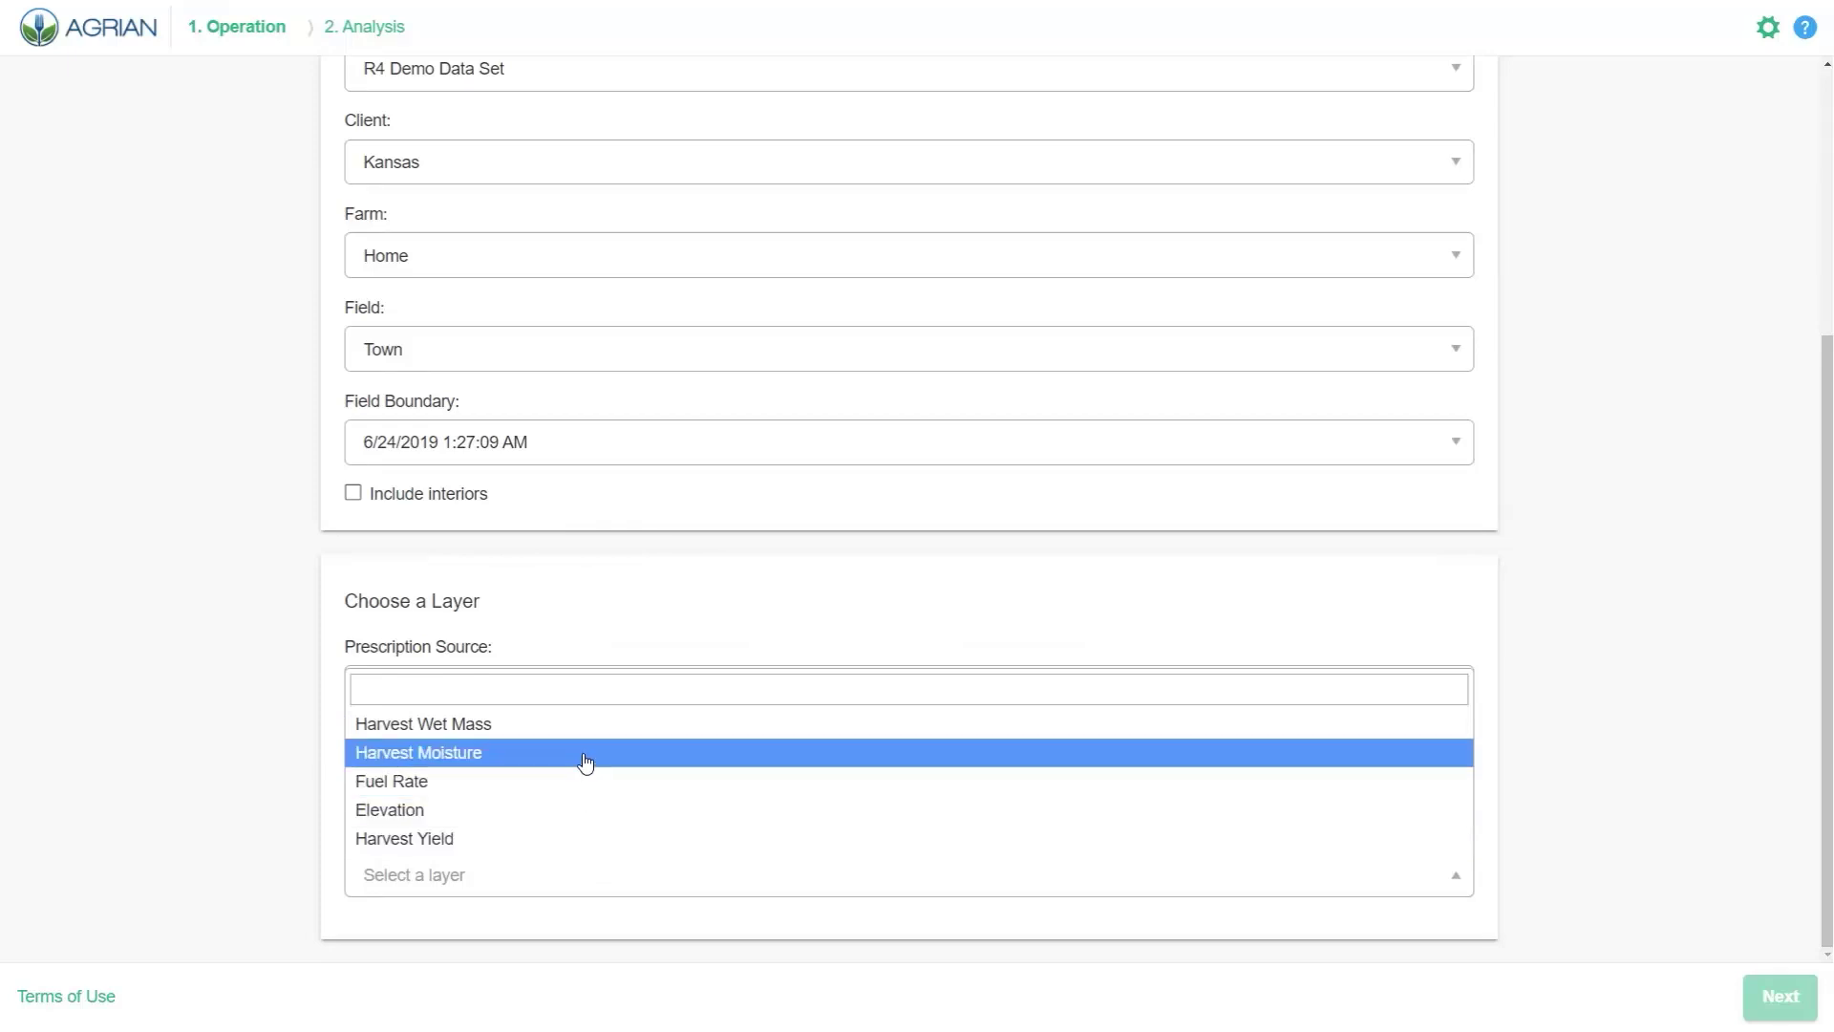
click(580, 840)
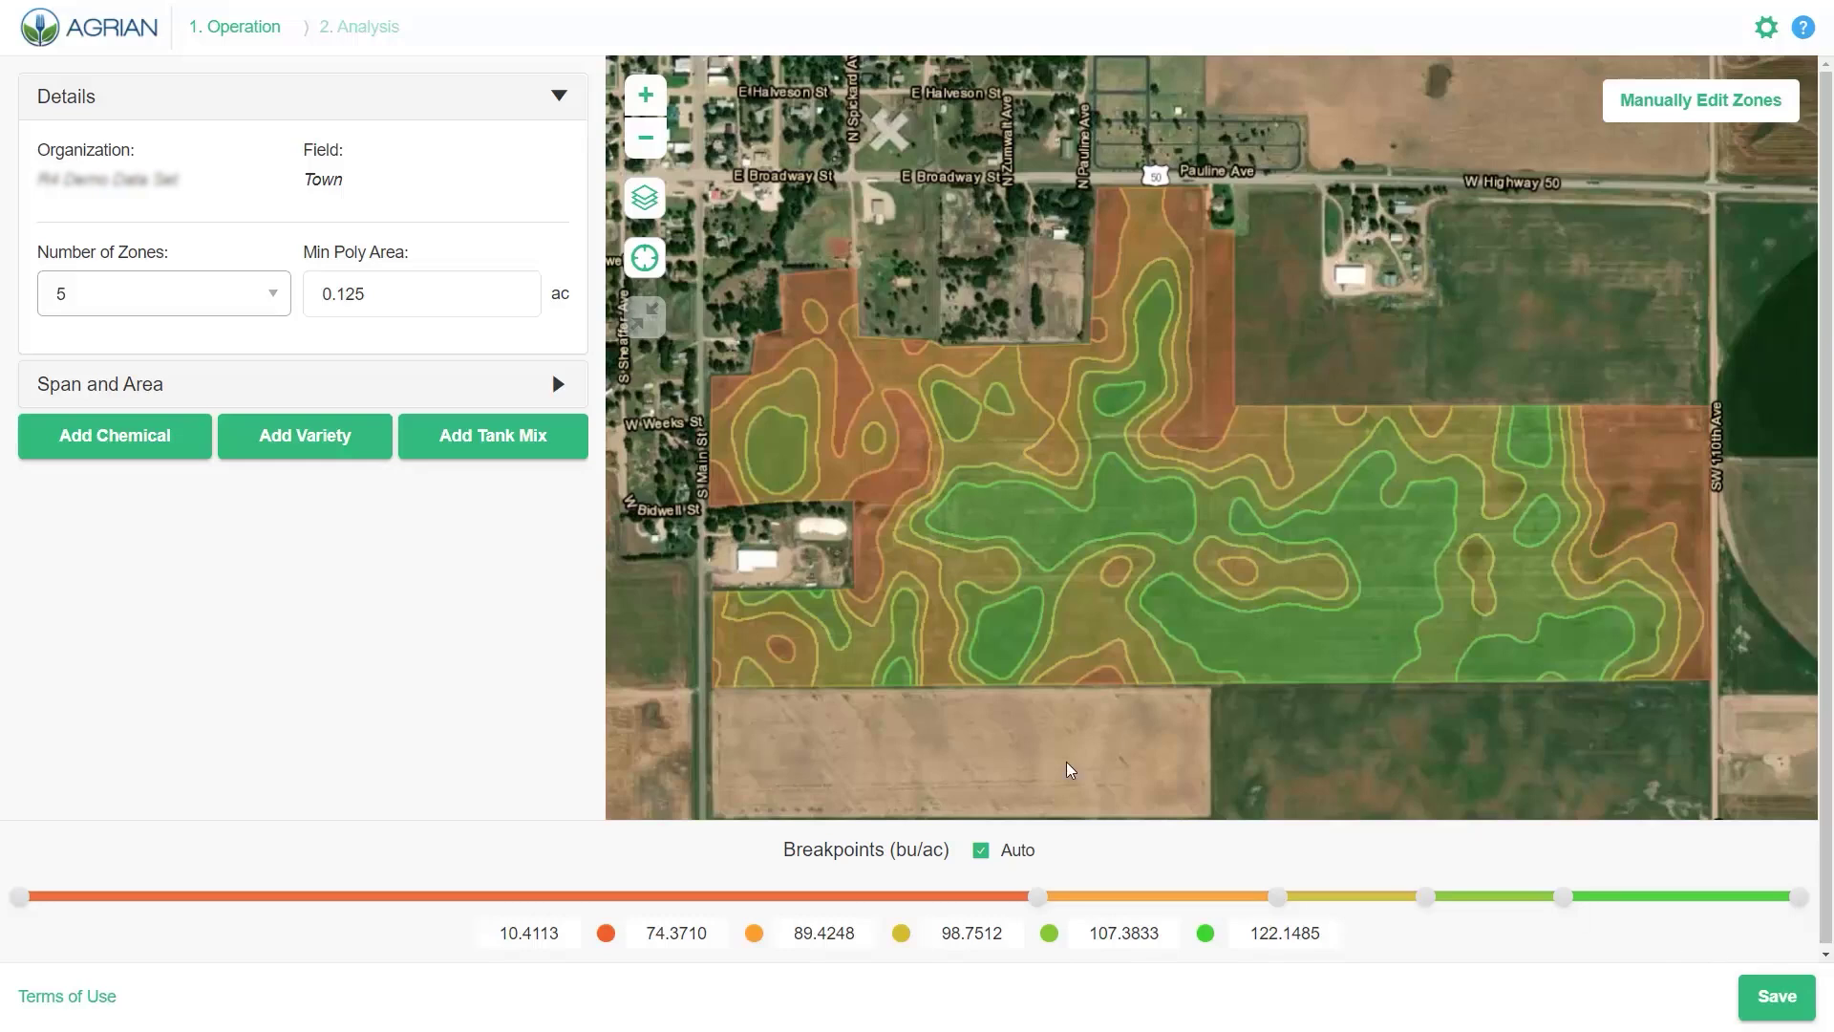
Reduce the number of zones to 3 and redraw the map
click(290, 302)
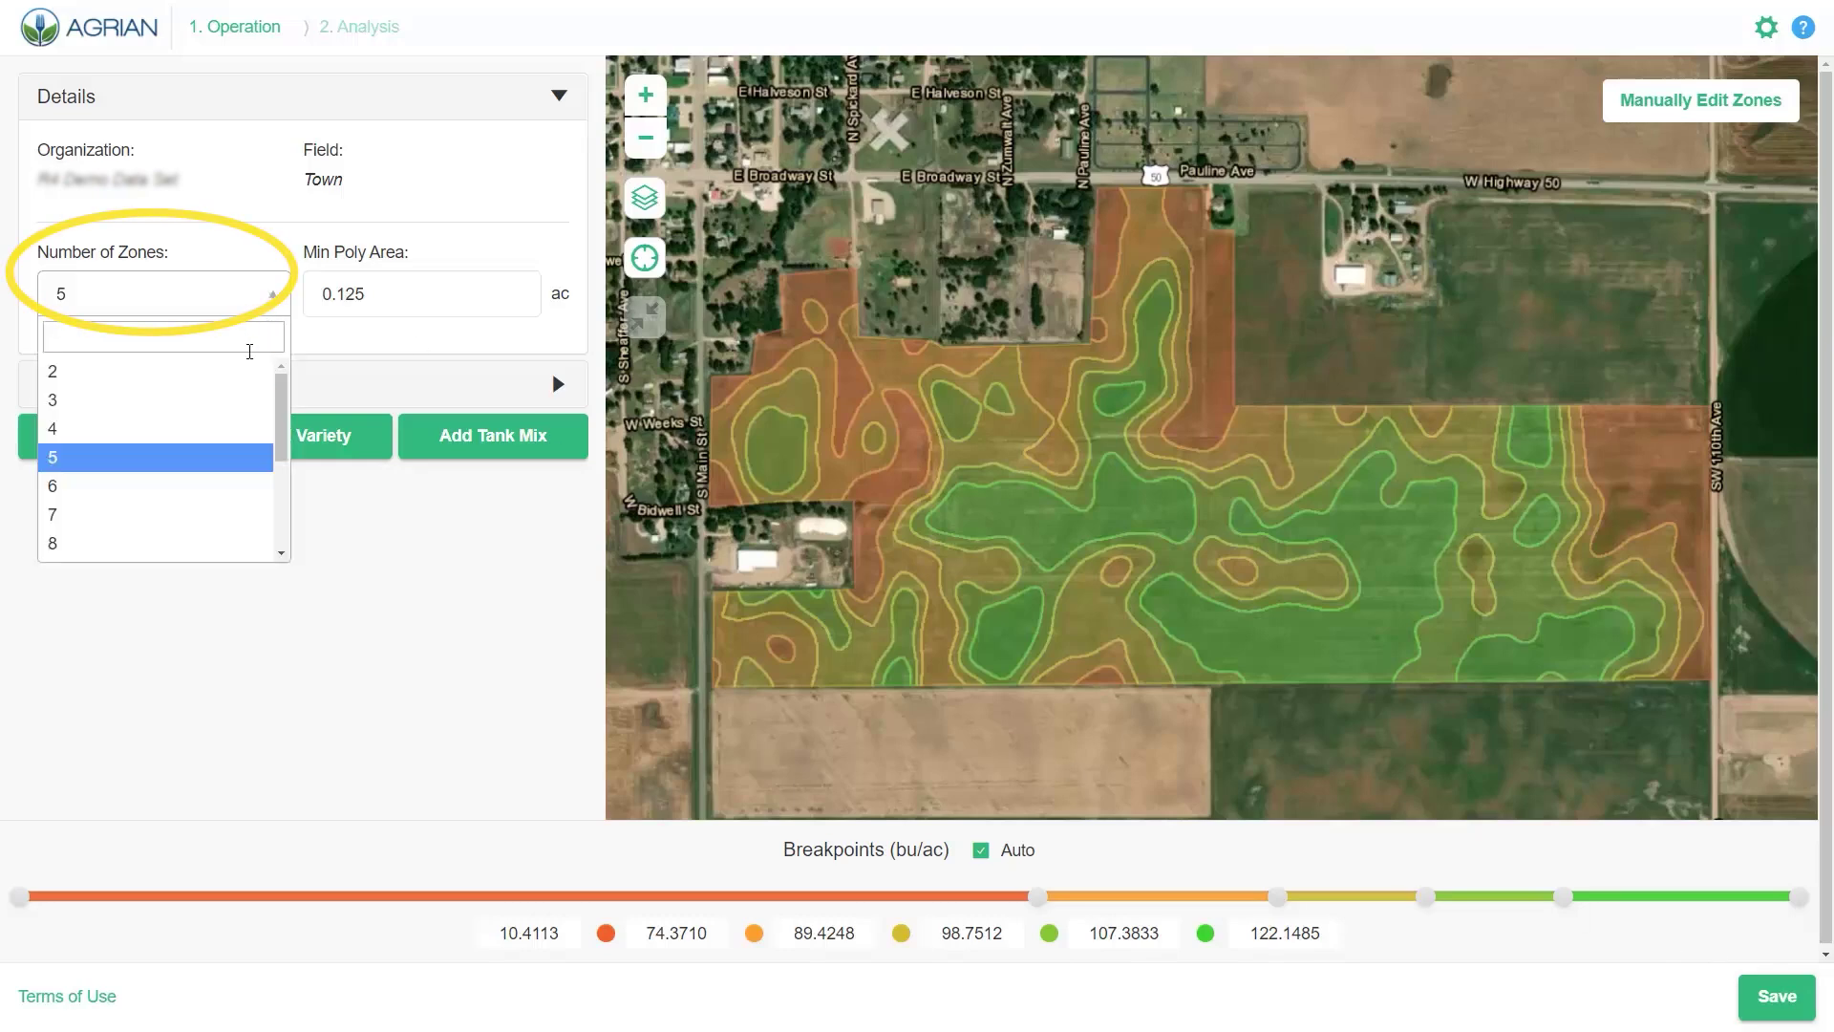
click(236, 409)
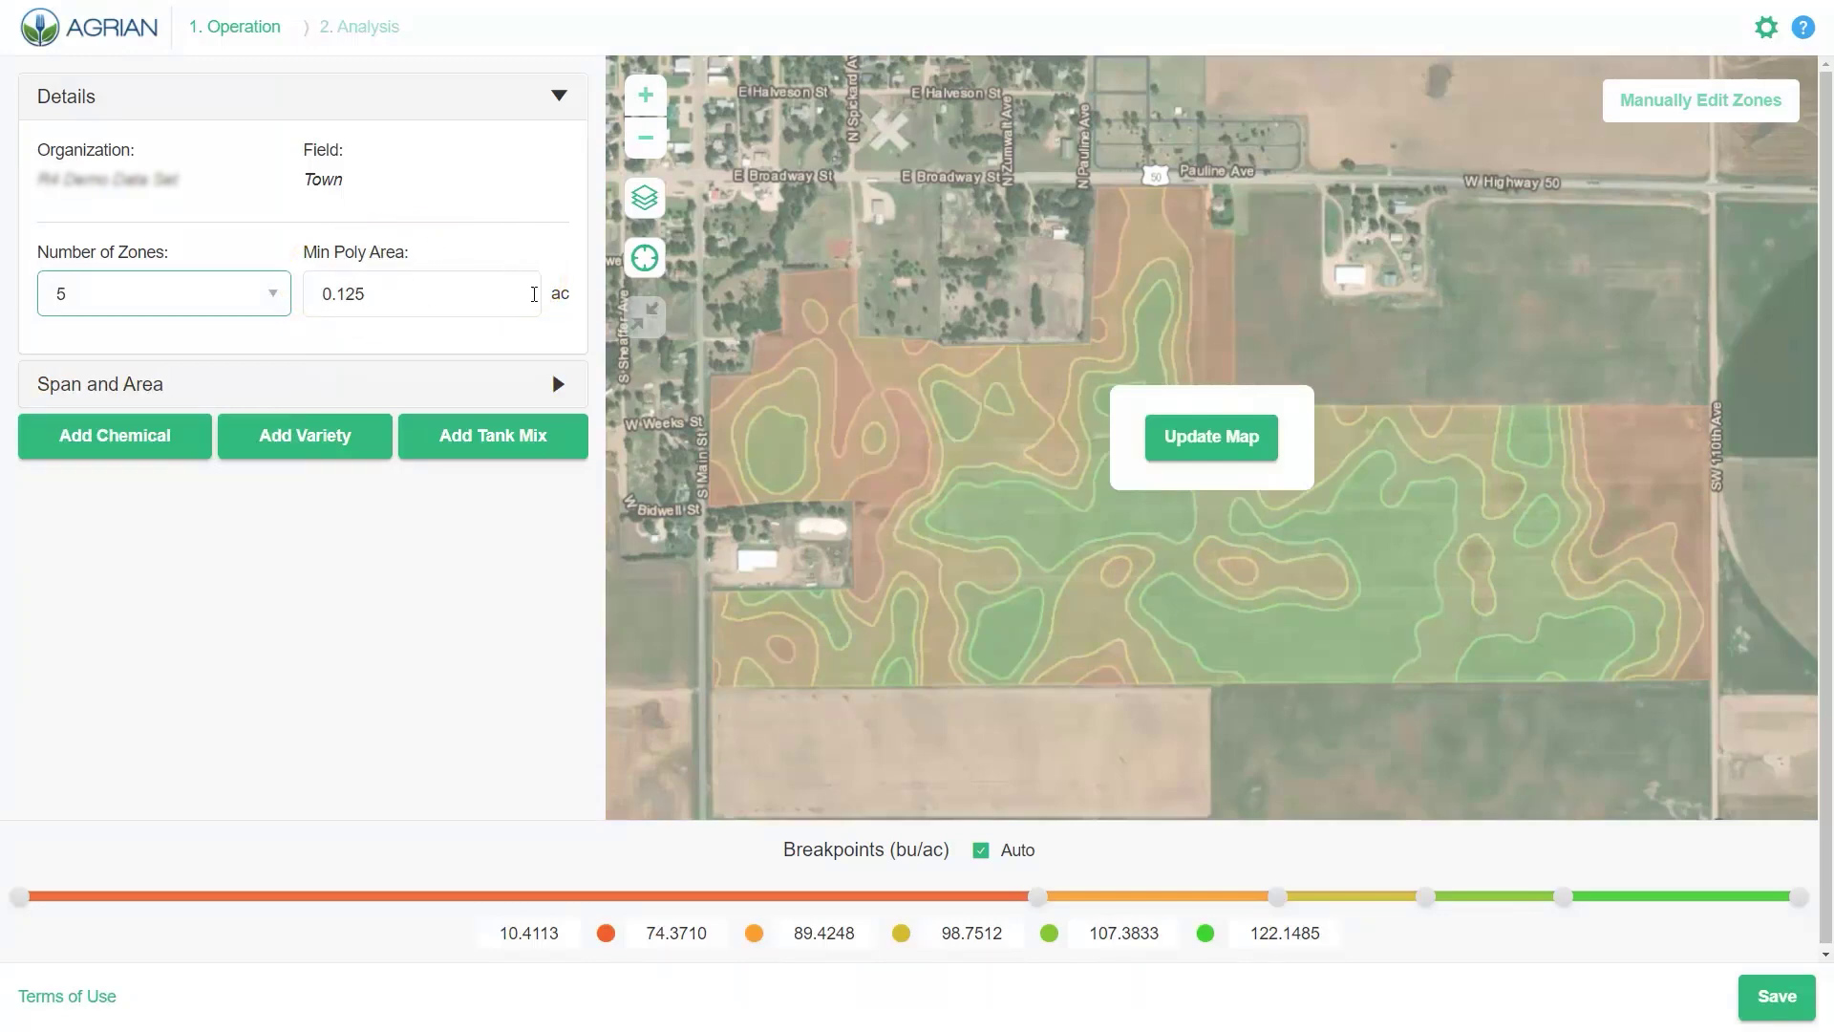
click(1214, 437)
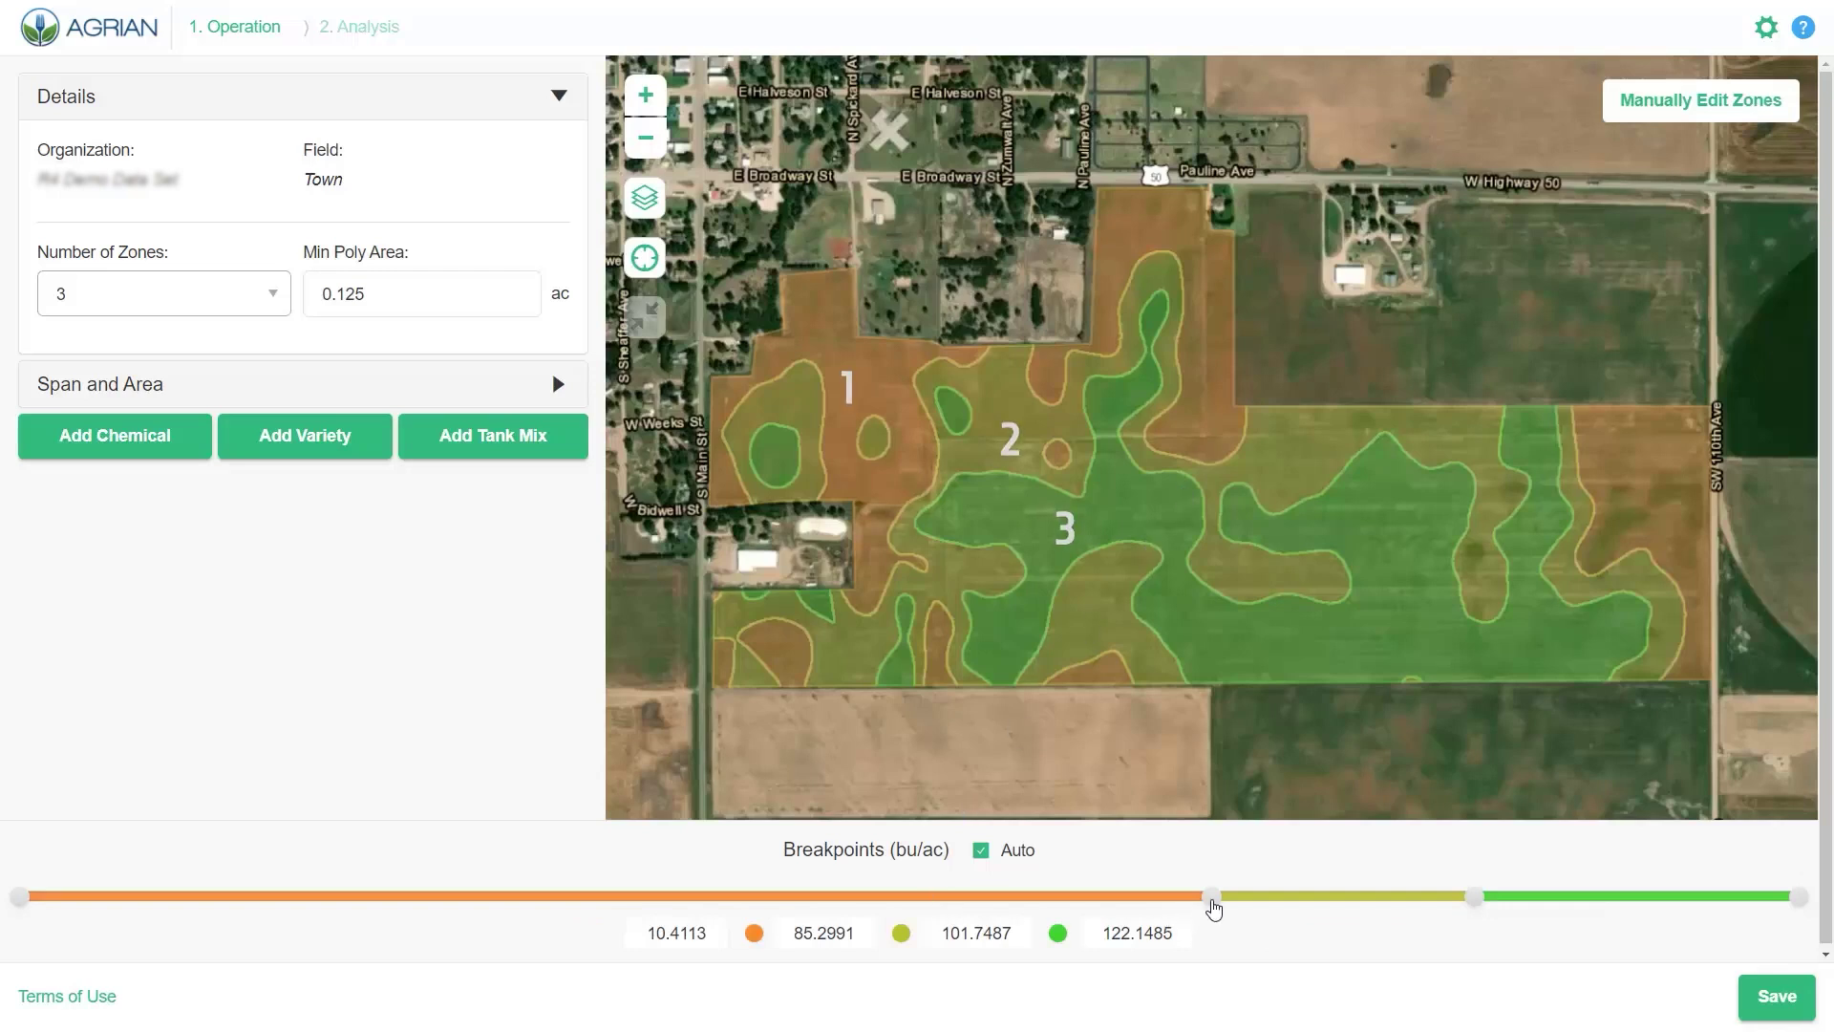
Move the first breakpoint to 81.1614, set the top value to 140, and redraw
drag(1206, 908, 1147, 908)
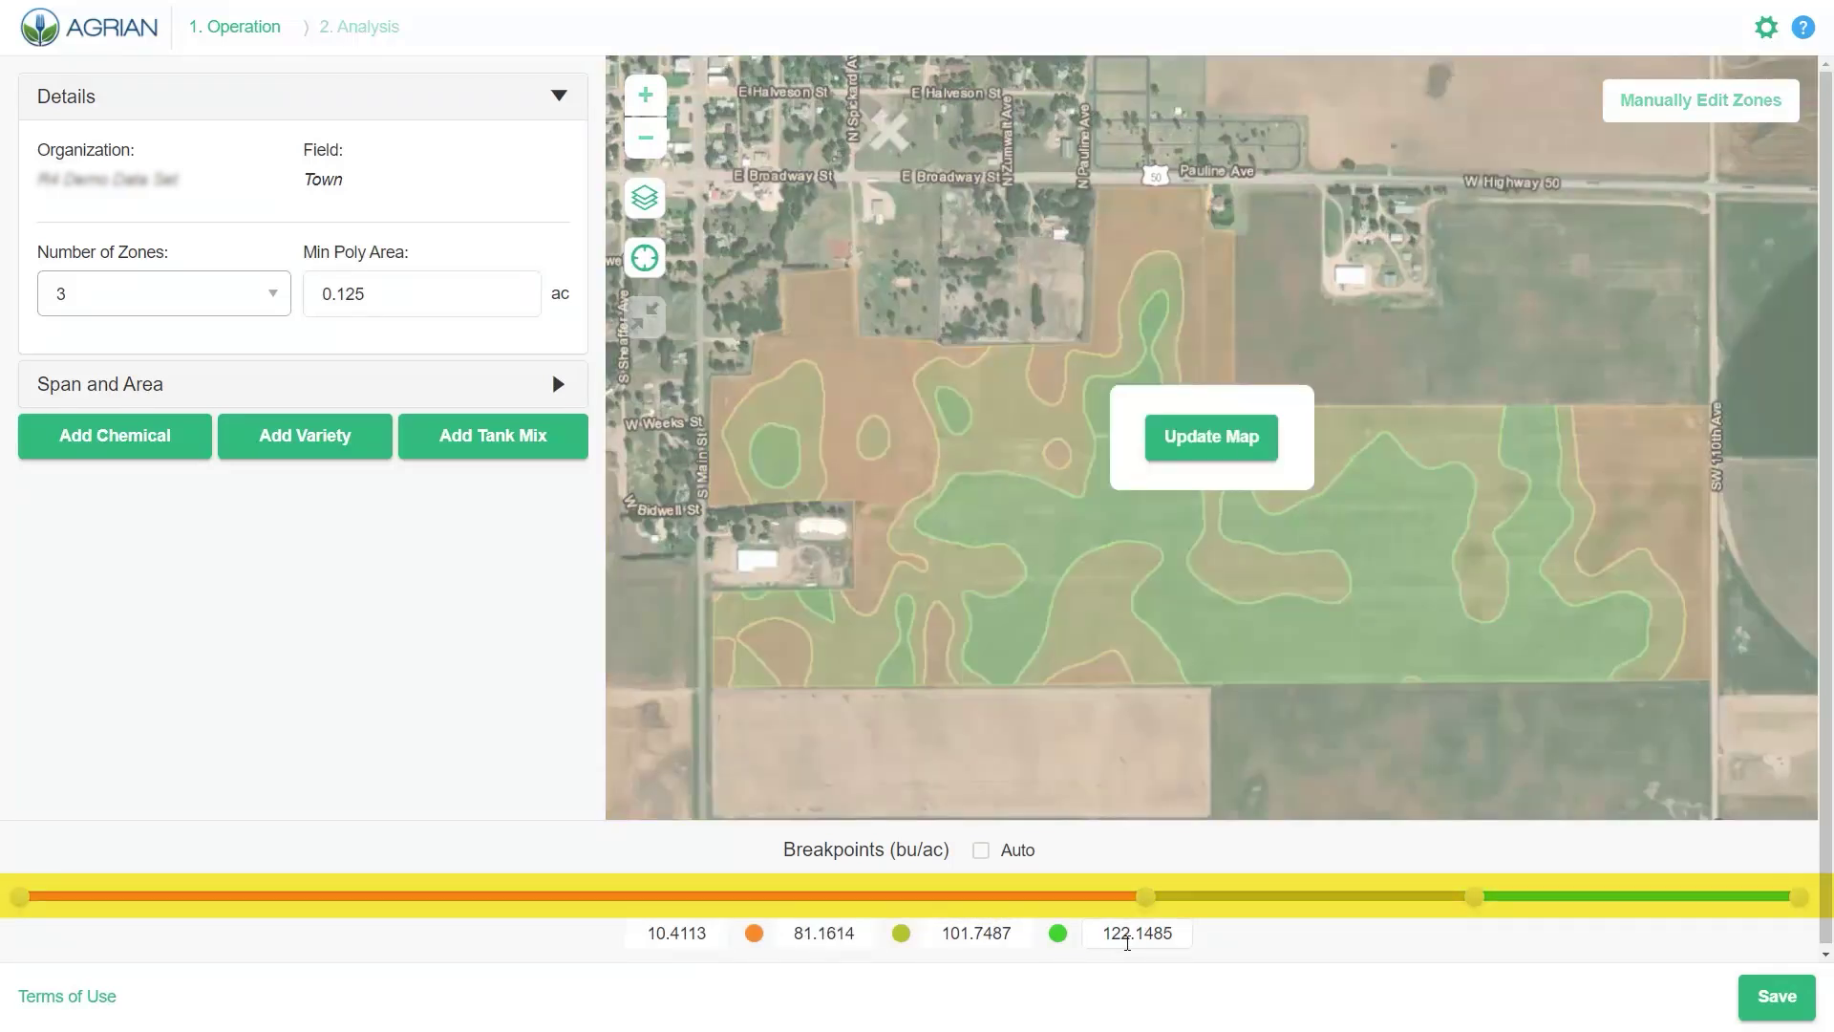
drag(1199, 932, 1041, 925)
text(140)
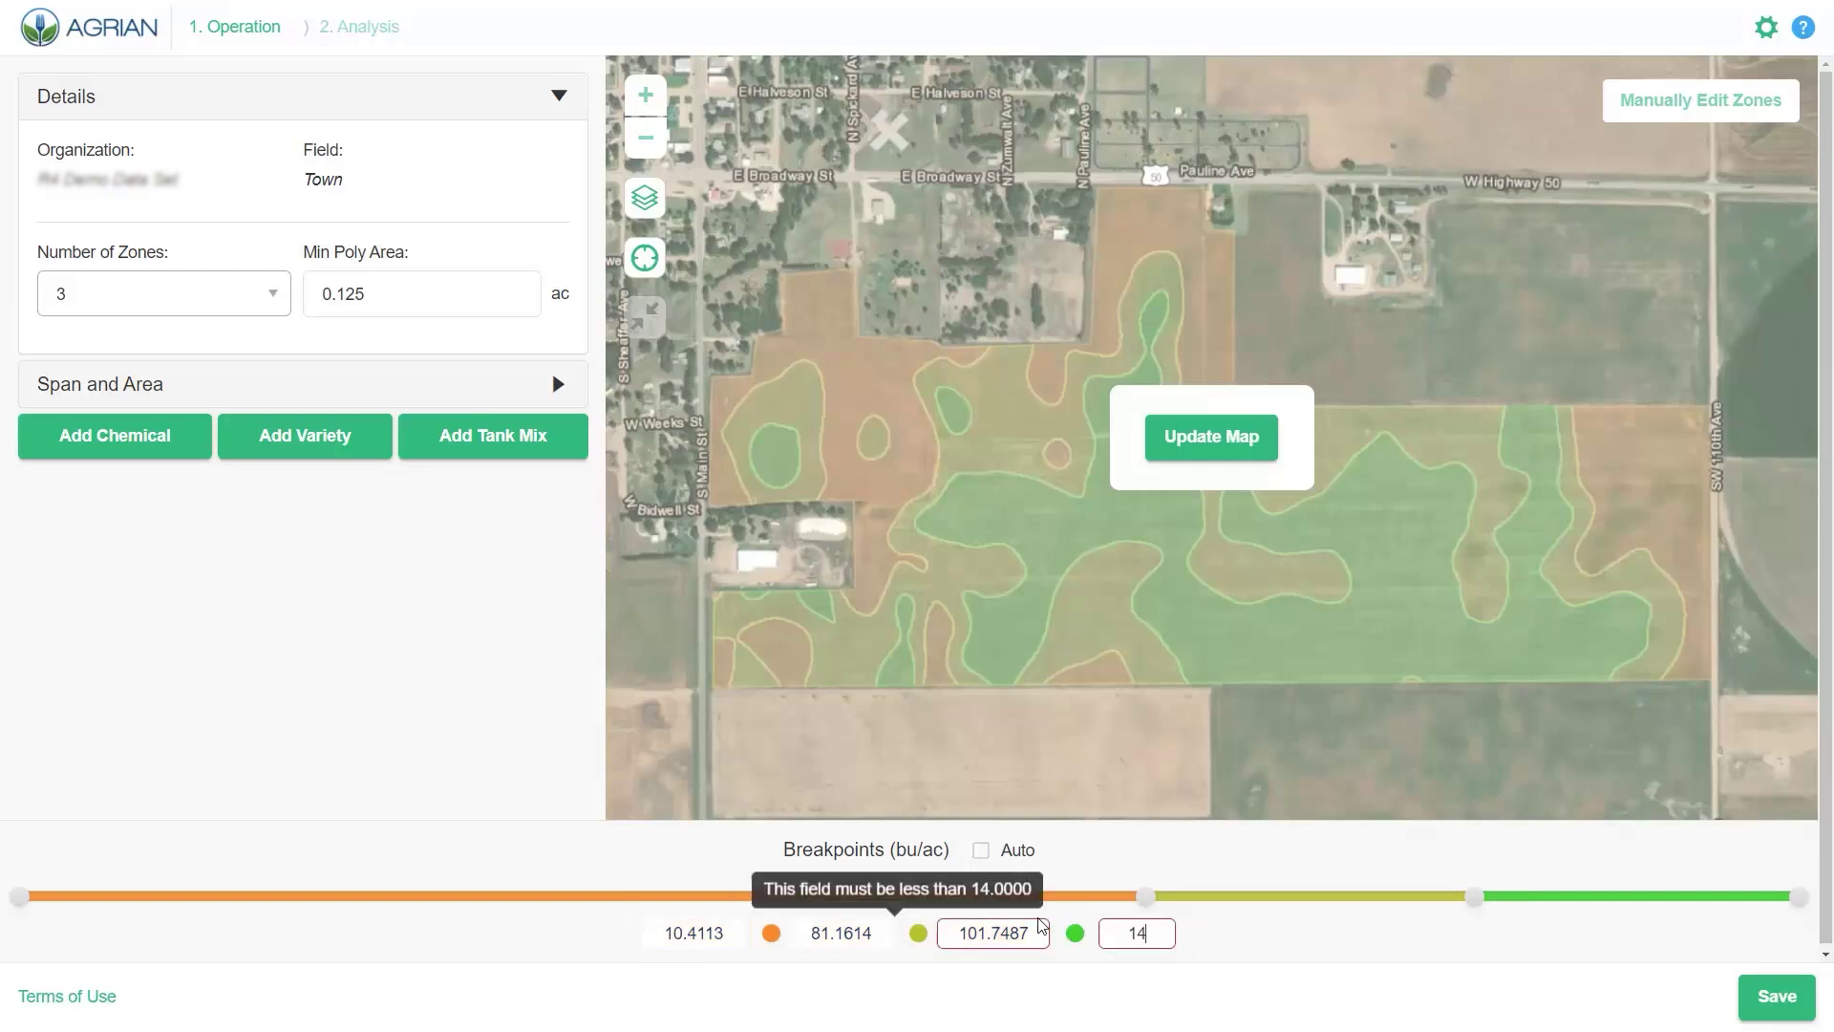
click(1251, 936)
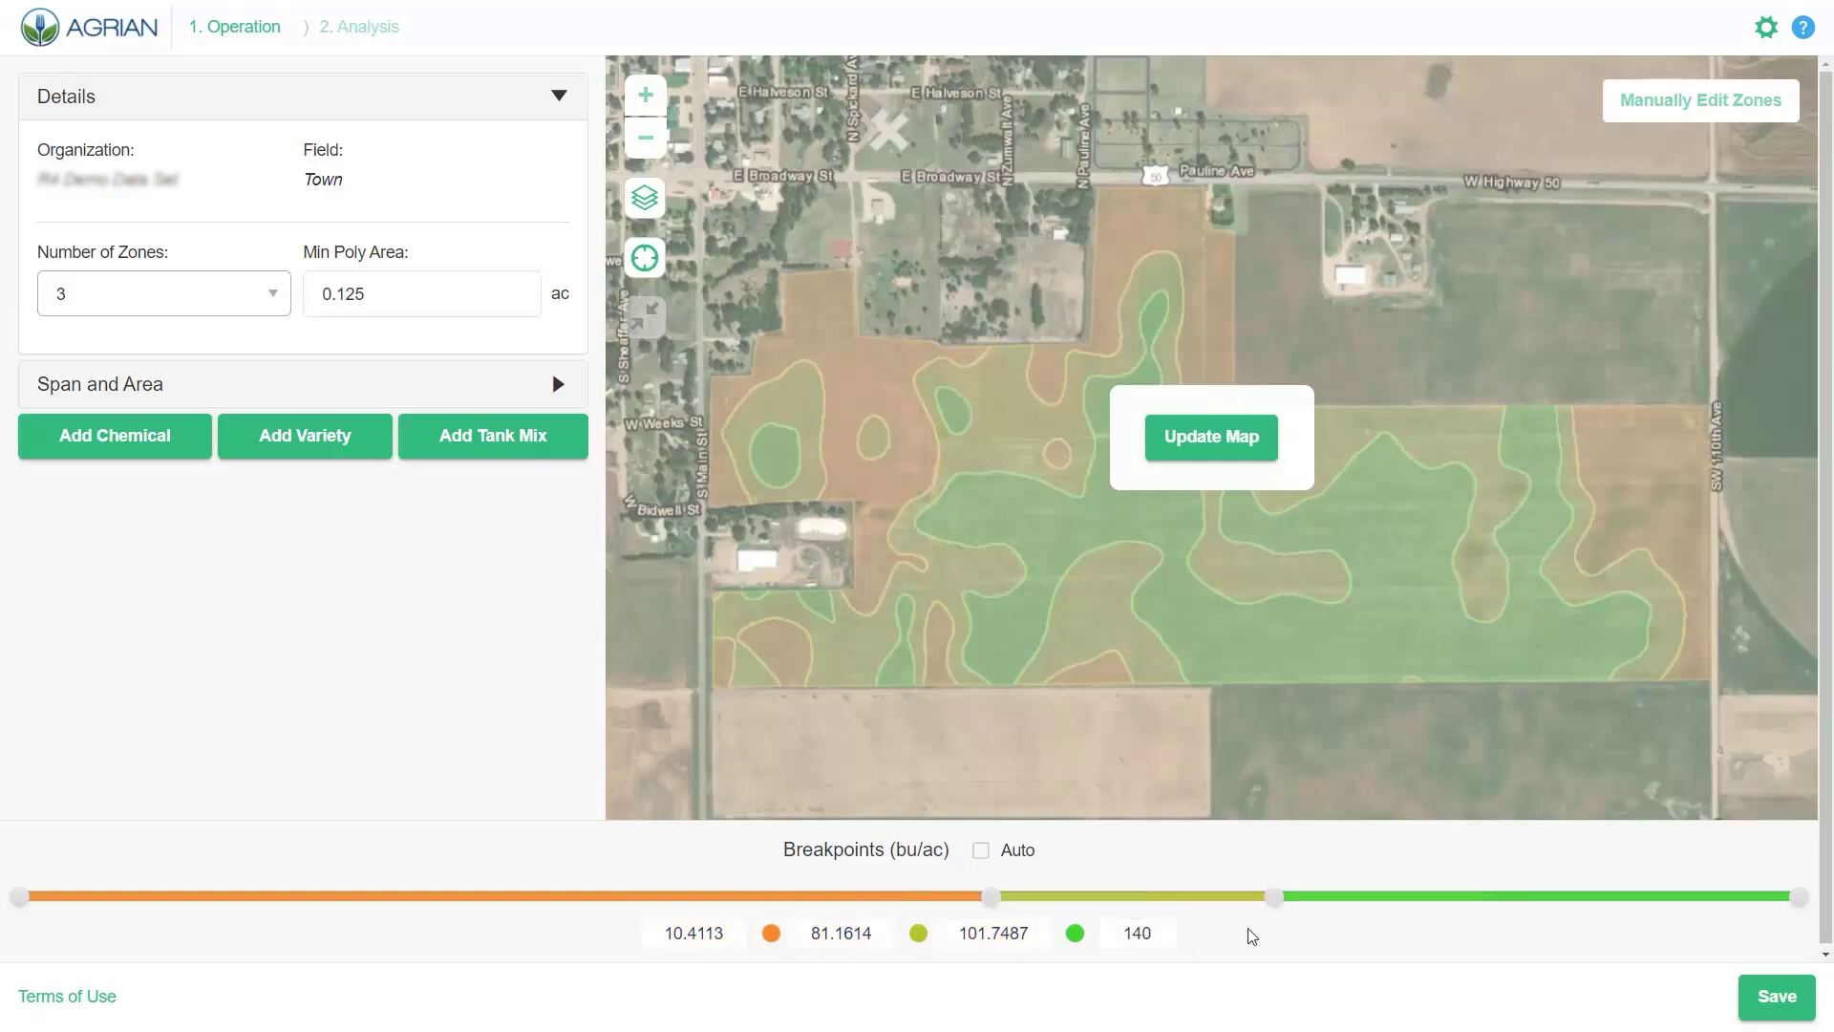
click(1198, 458)
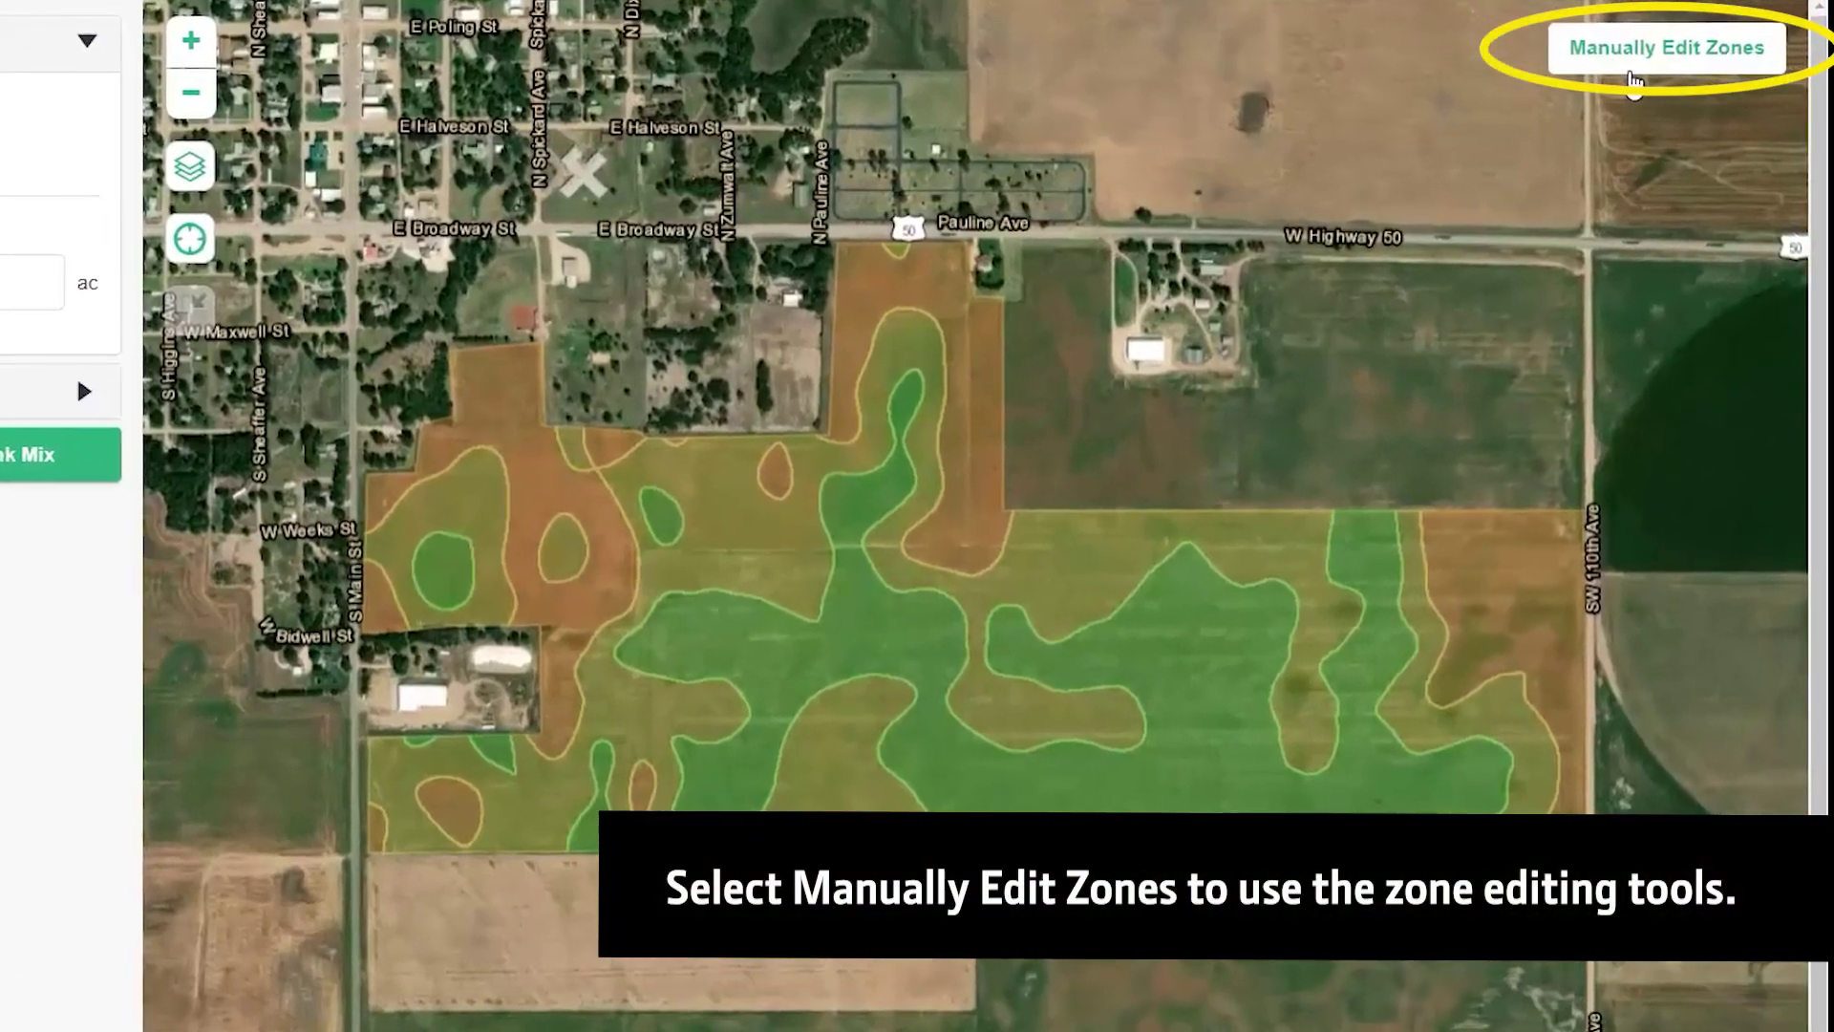
Manually draw a small circular split in the eastern green area and create the zones
click(1635, 82)
click(951, 674)
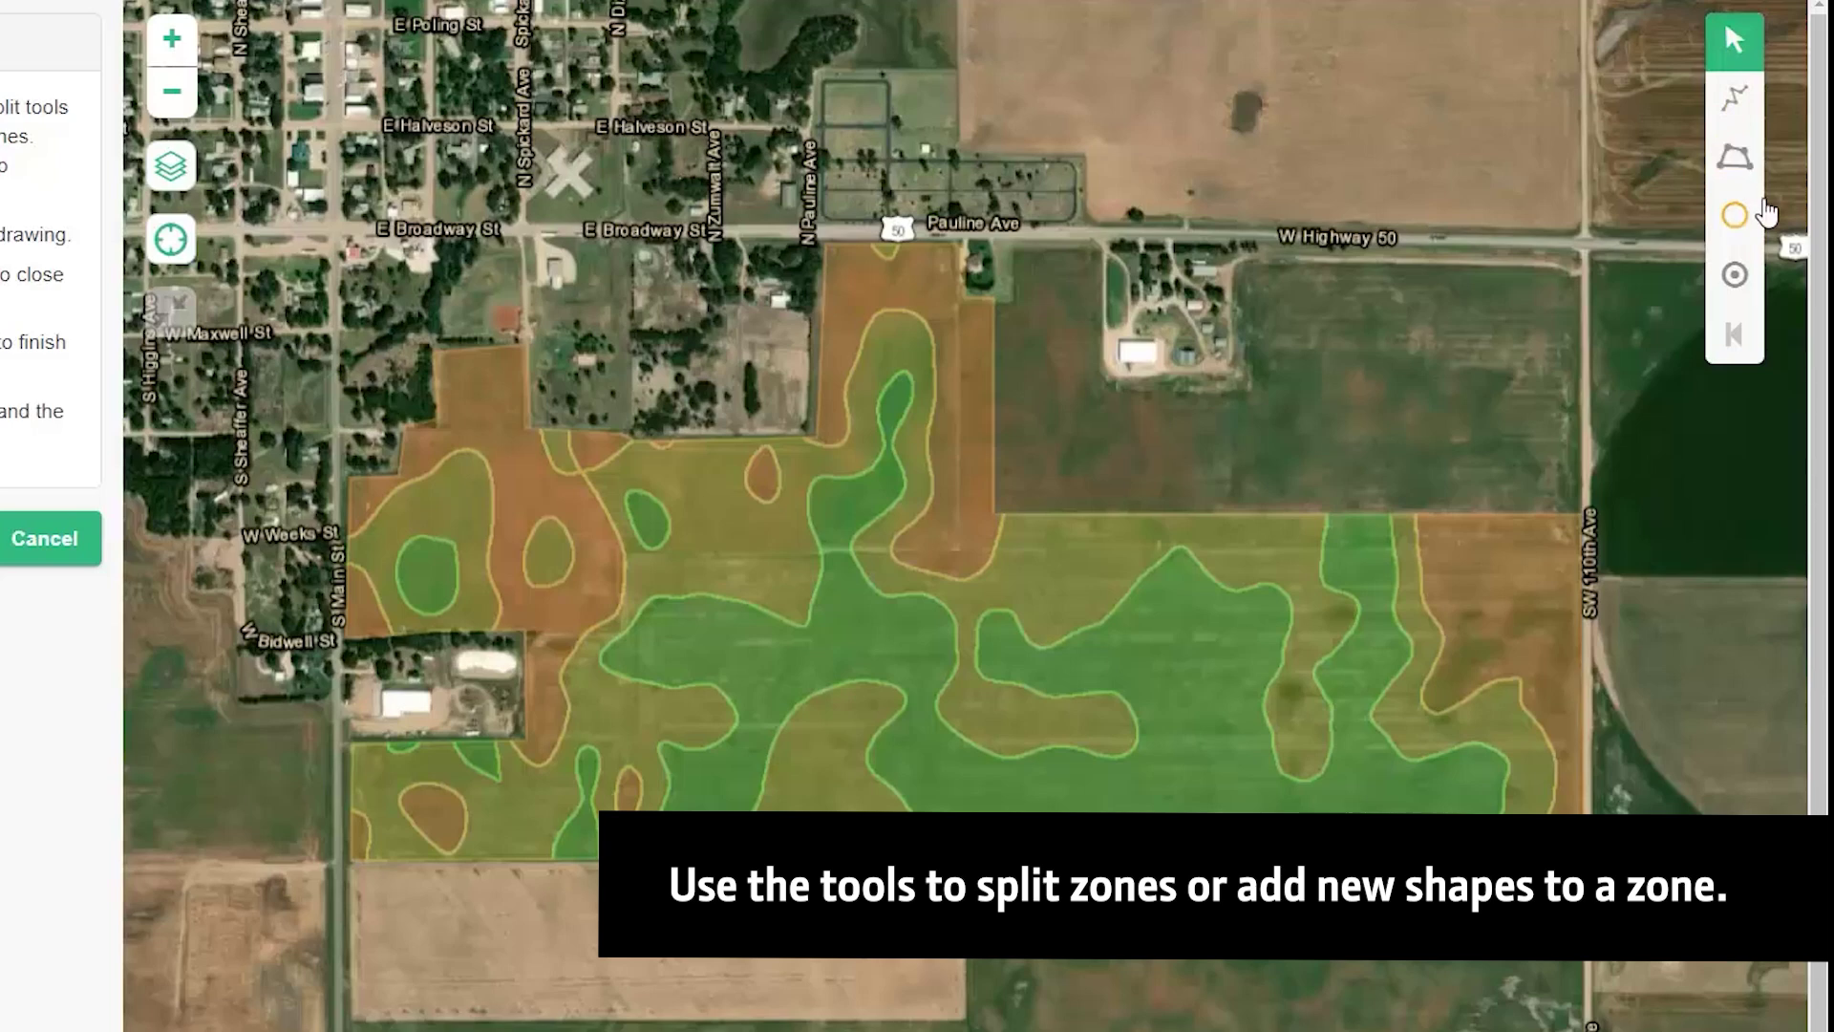
click(1740, 225)
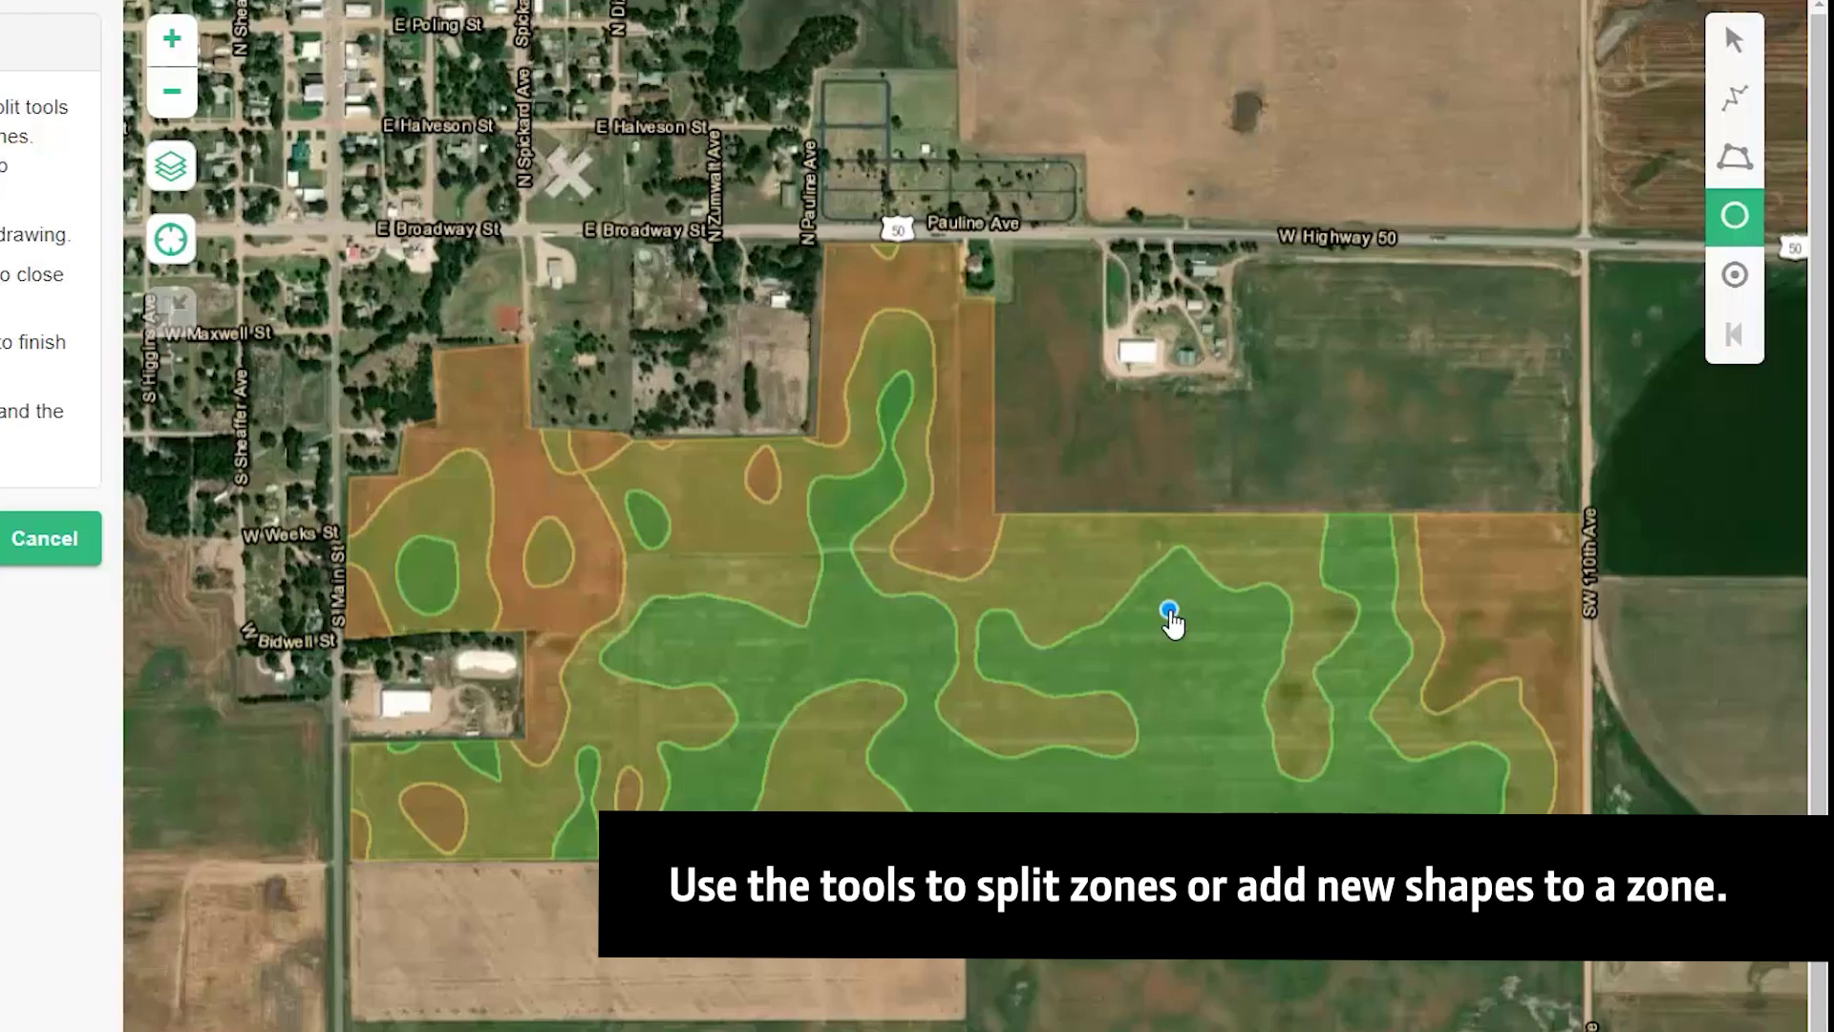
drag(1170, 609, 1183, 636)
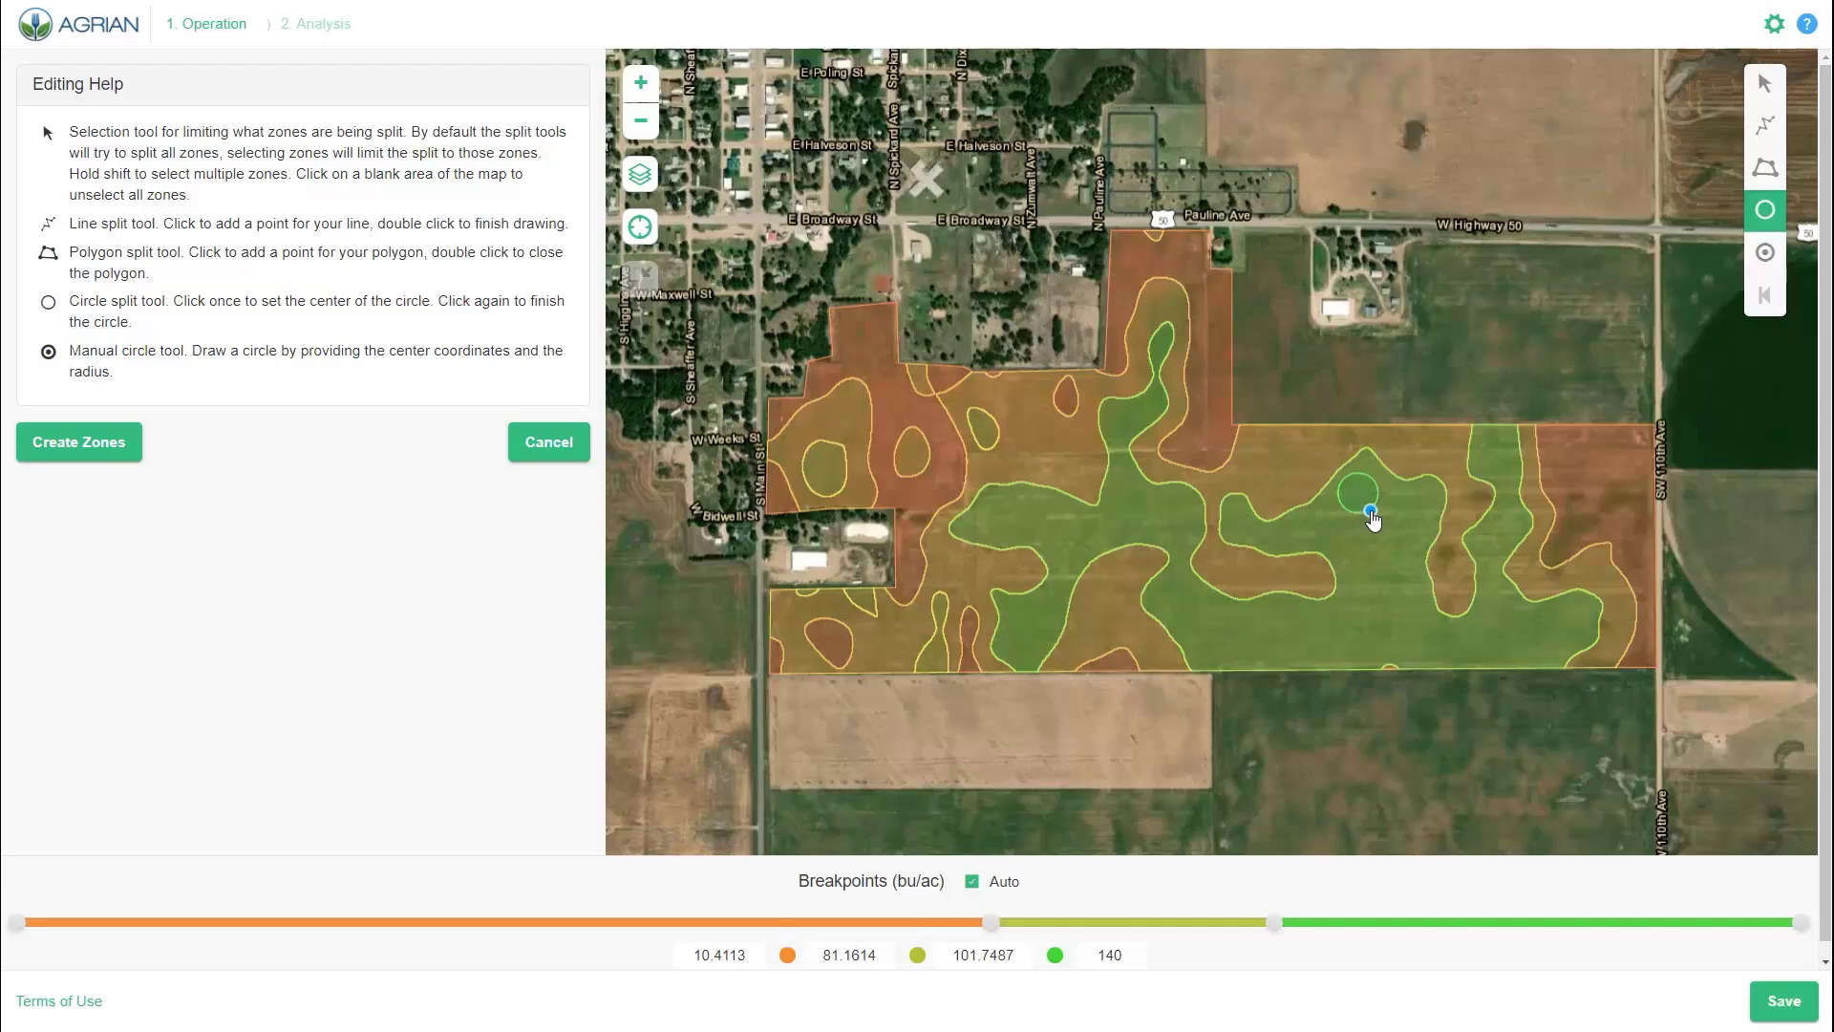
click(112, 438)
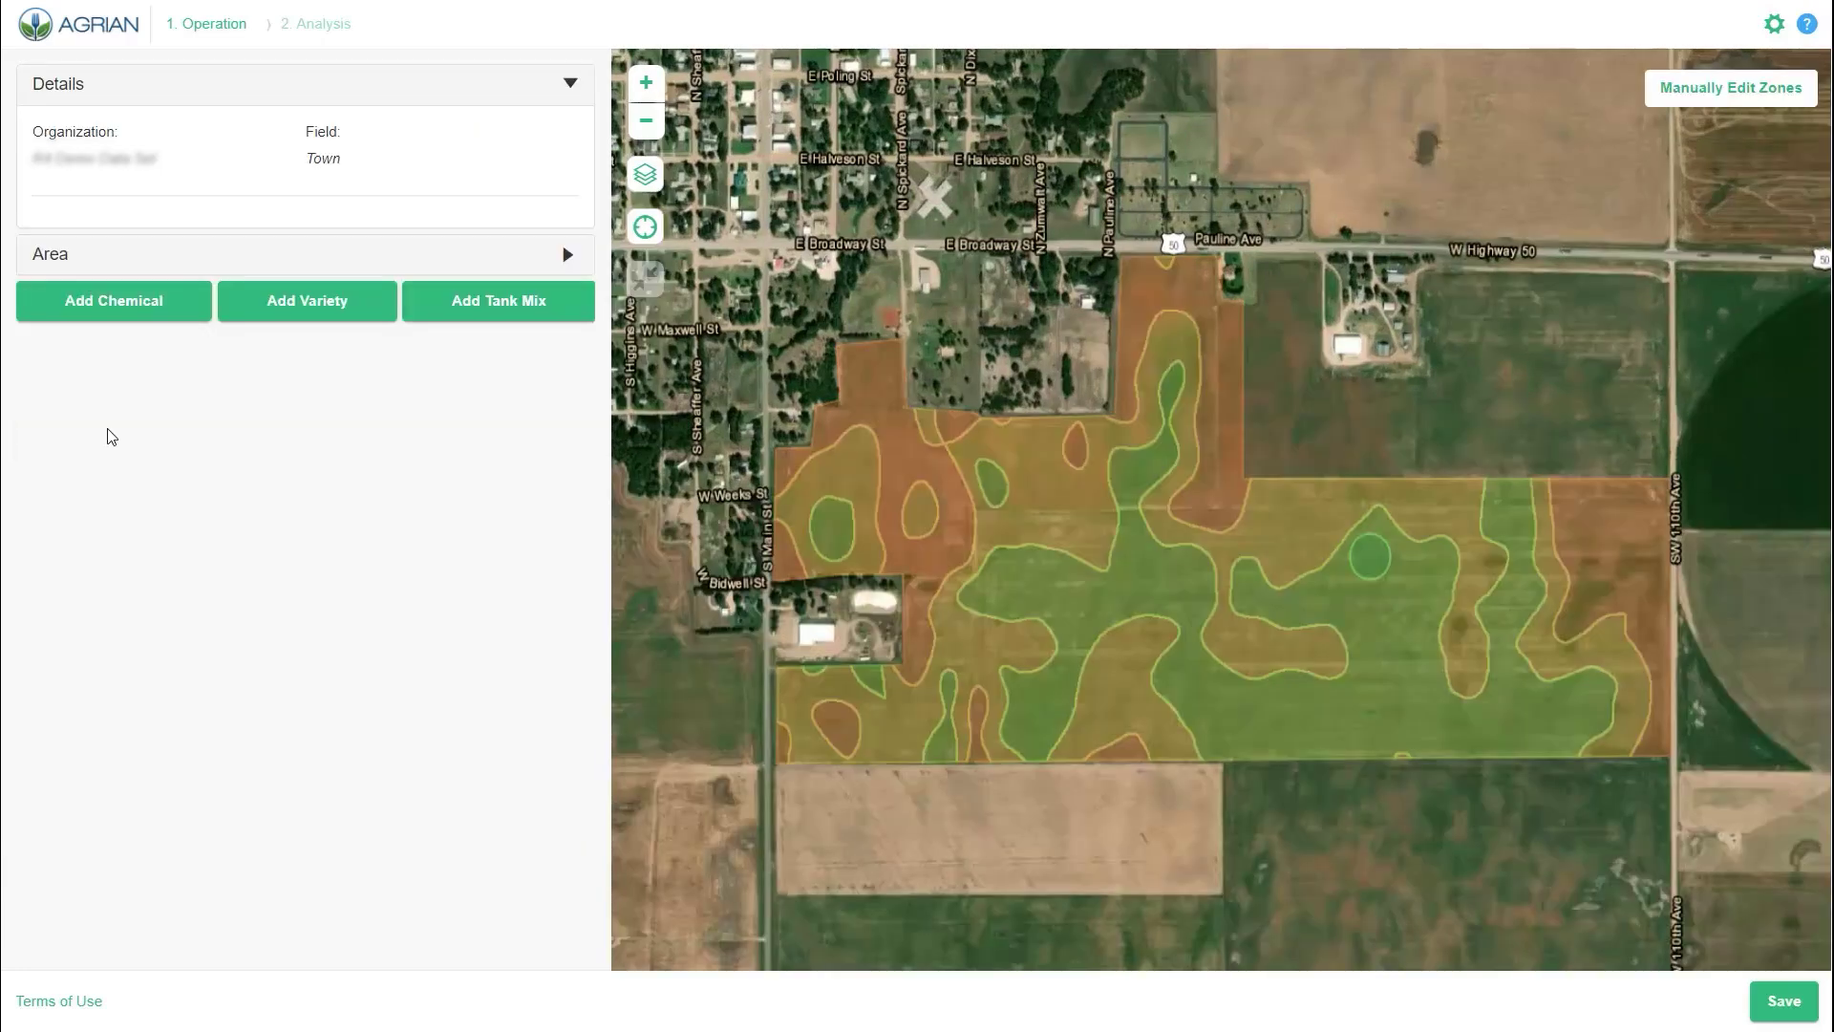
click(135, 267)
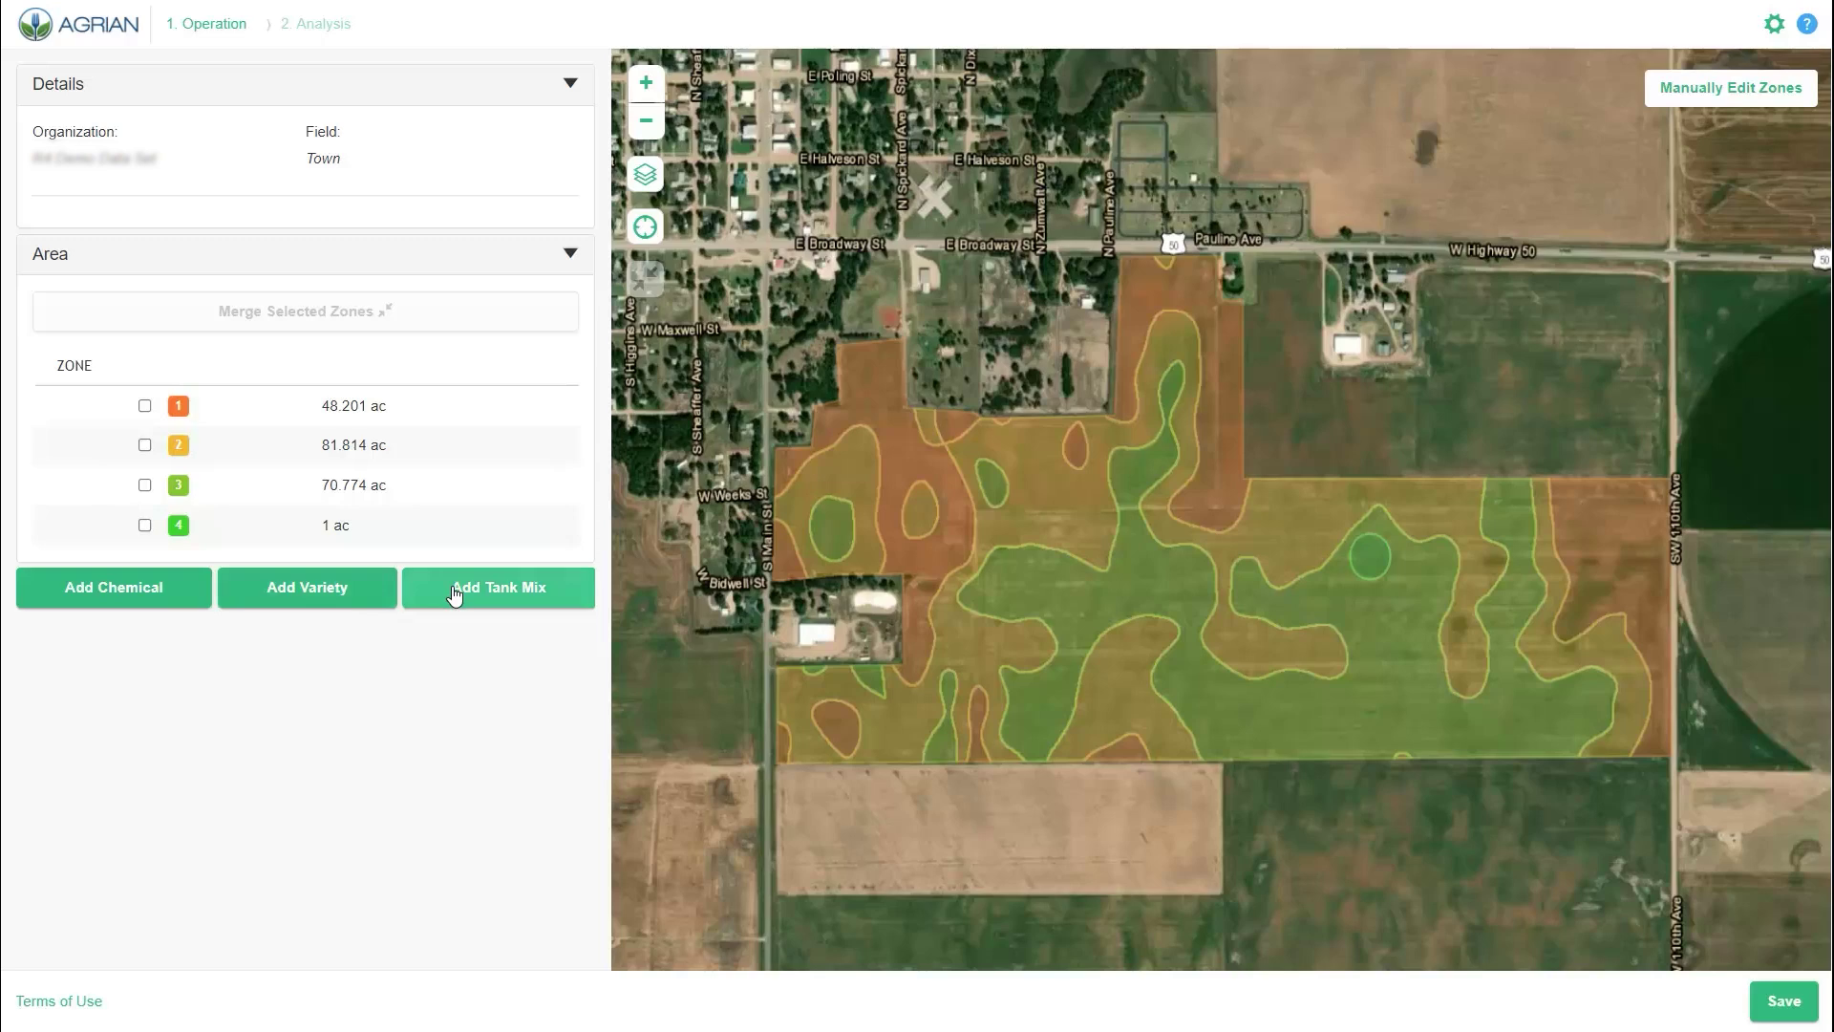
click(146, 407)
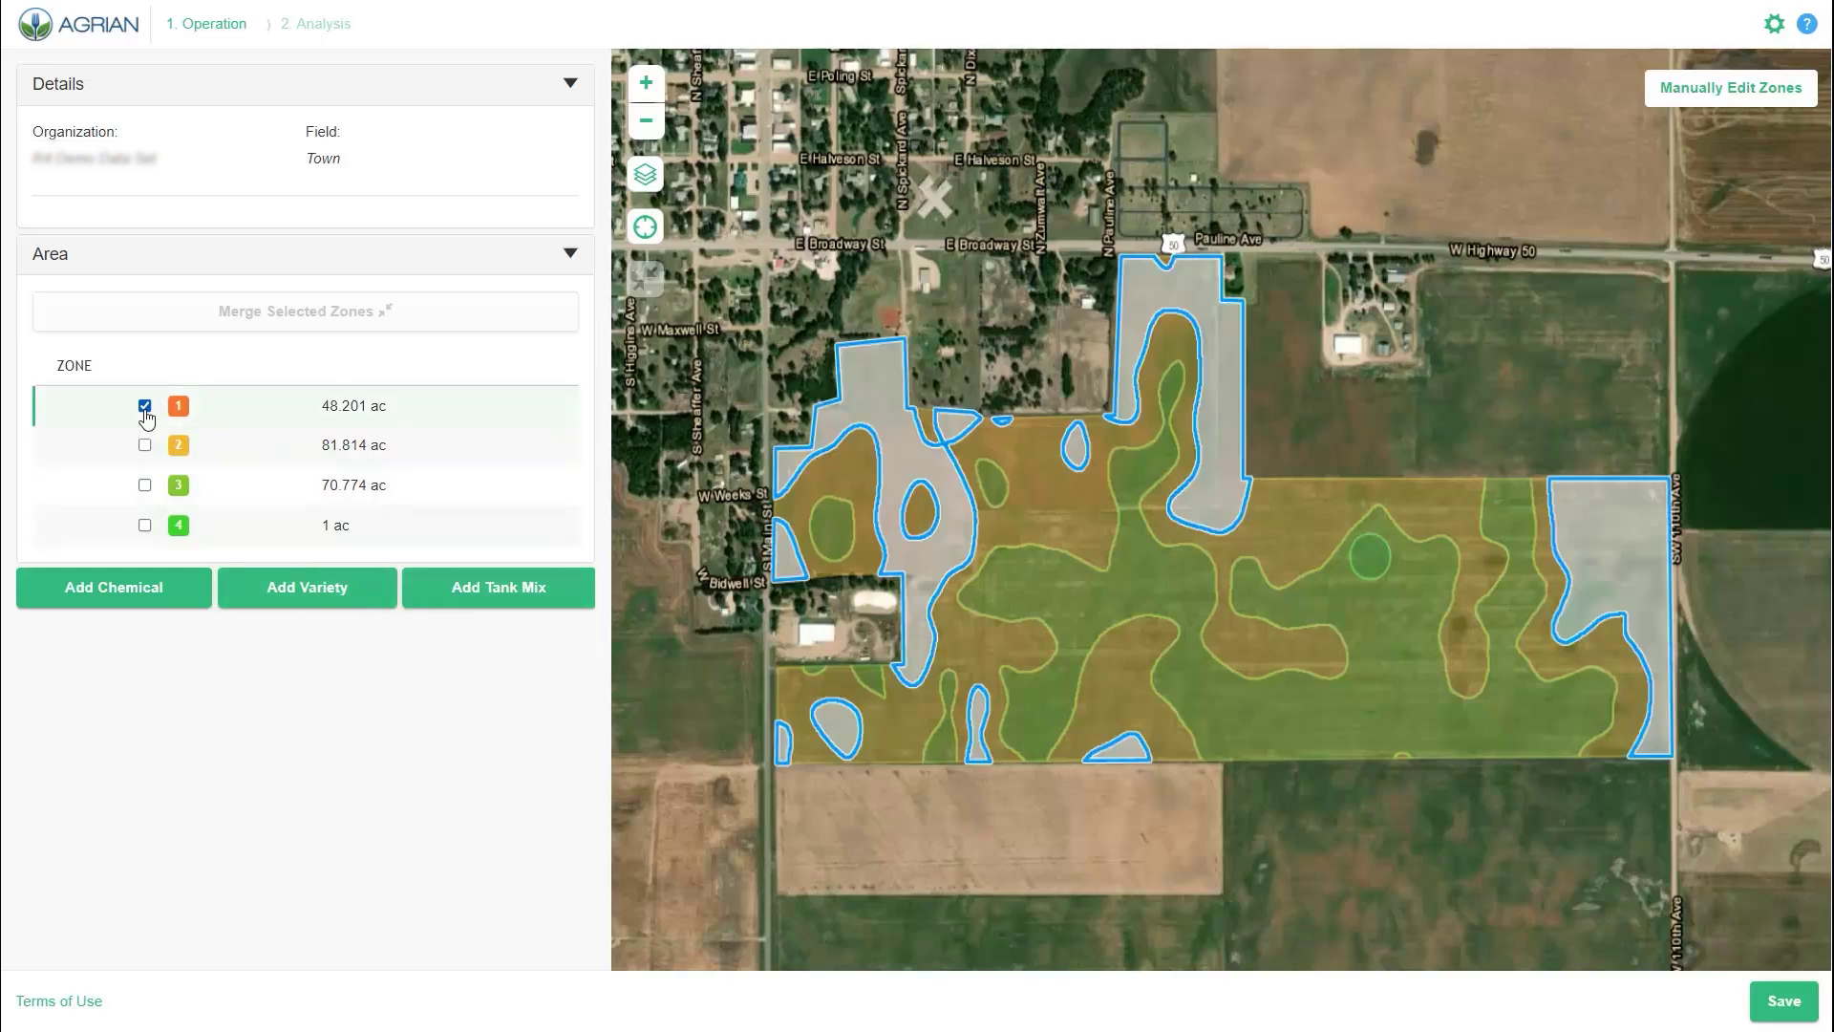
click(145, 487)
click(145, 486)
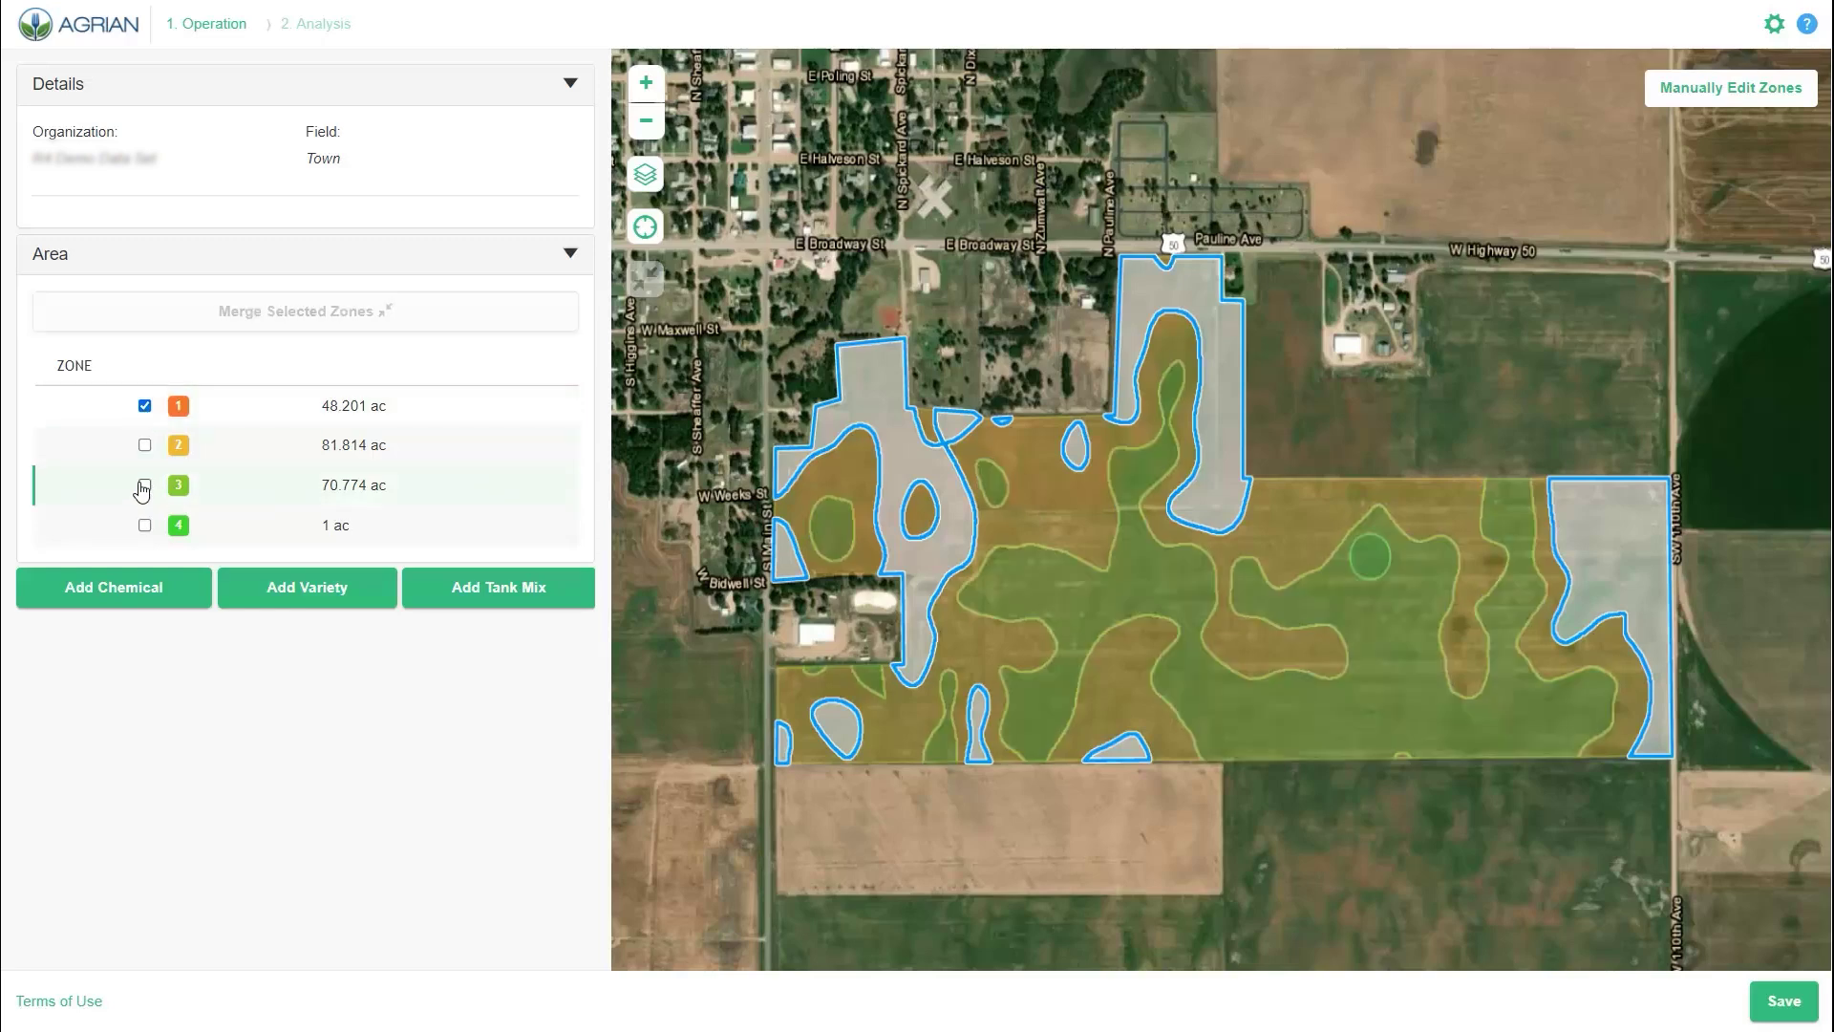
click(145, 407)
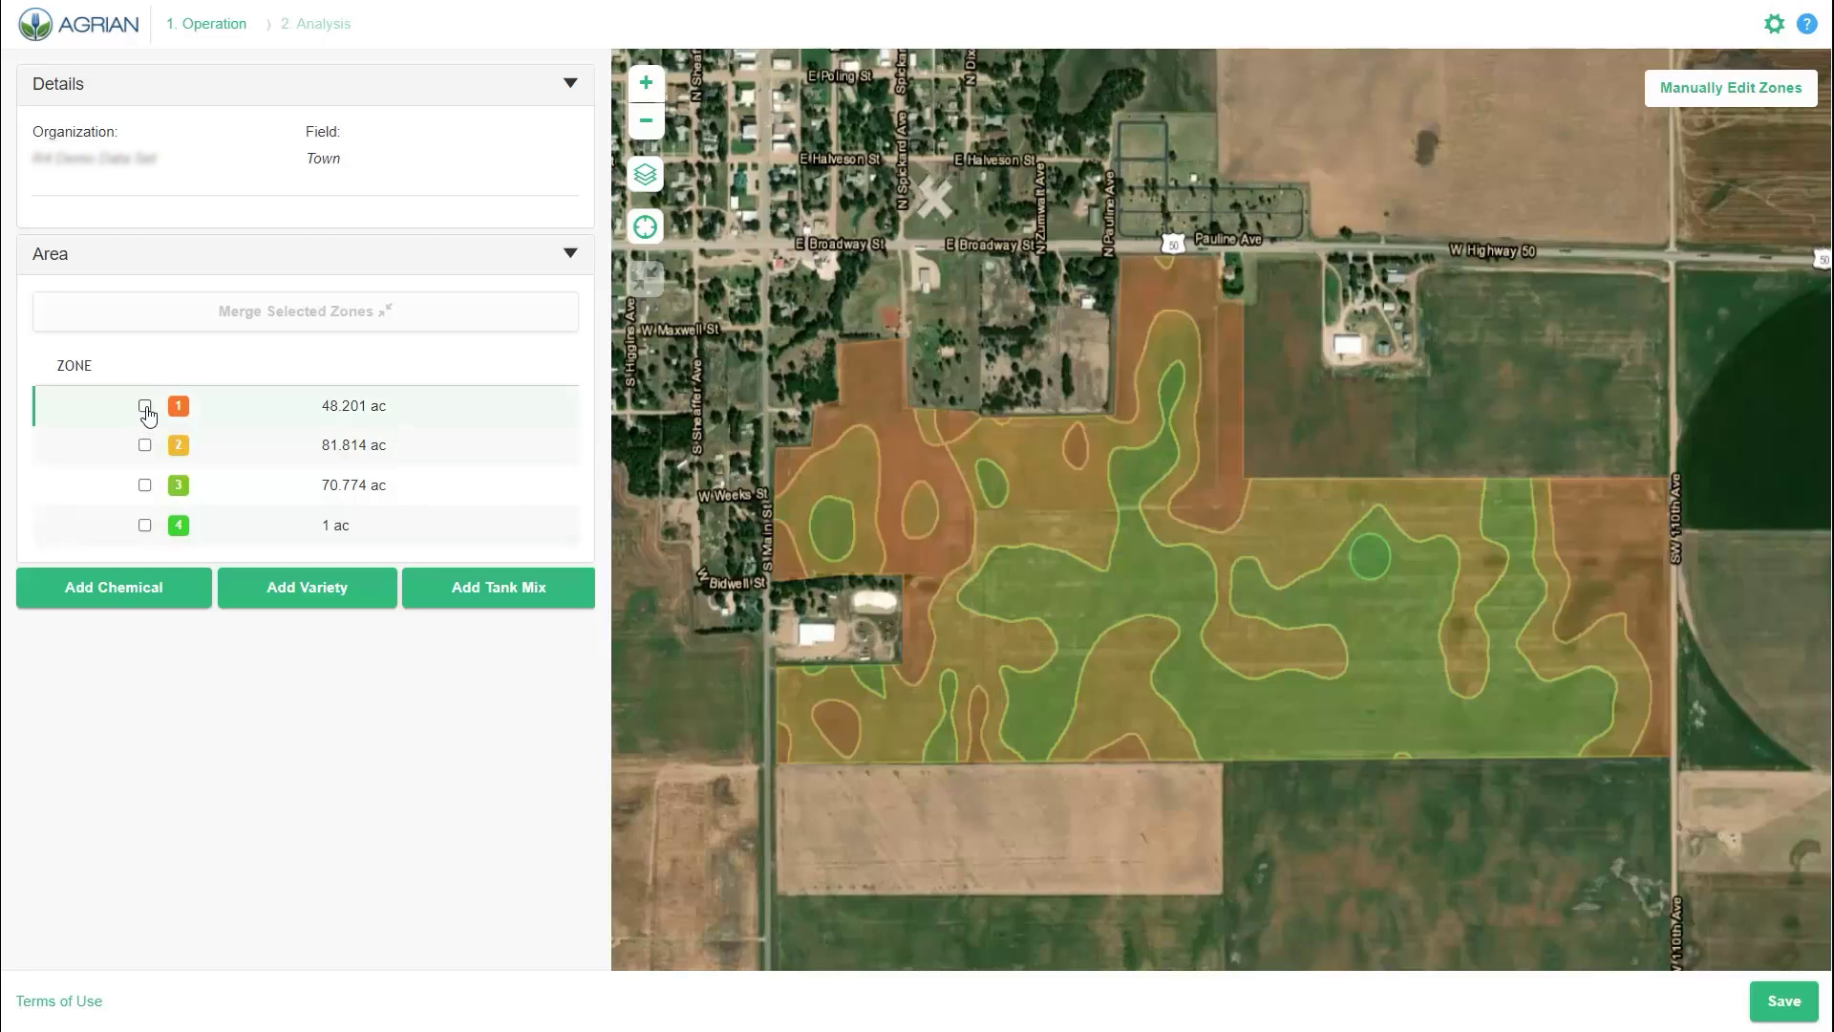
Add Variety A as the prescription's seed product
click(293, 612)
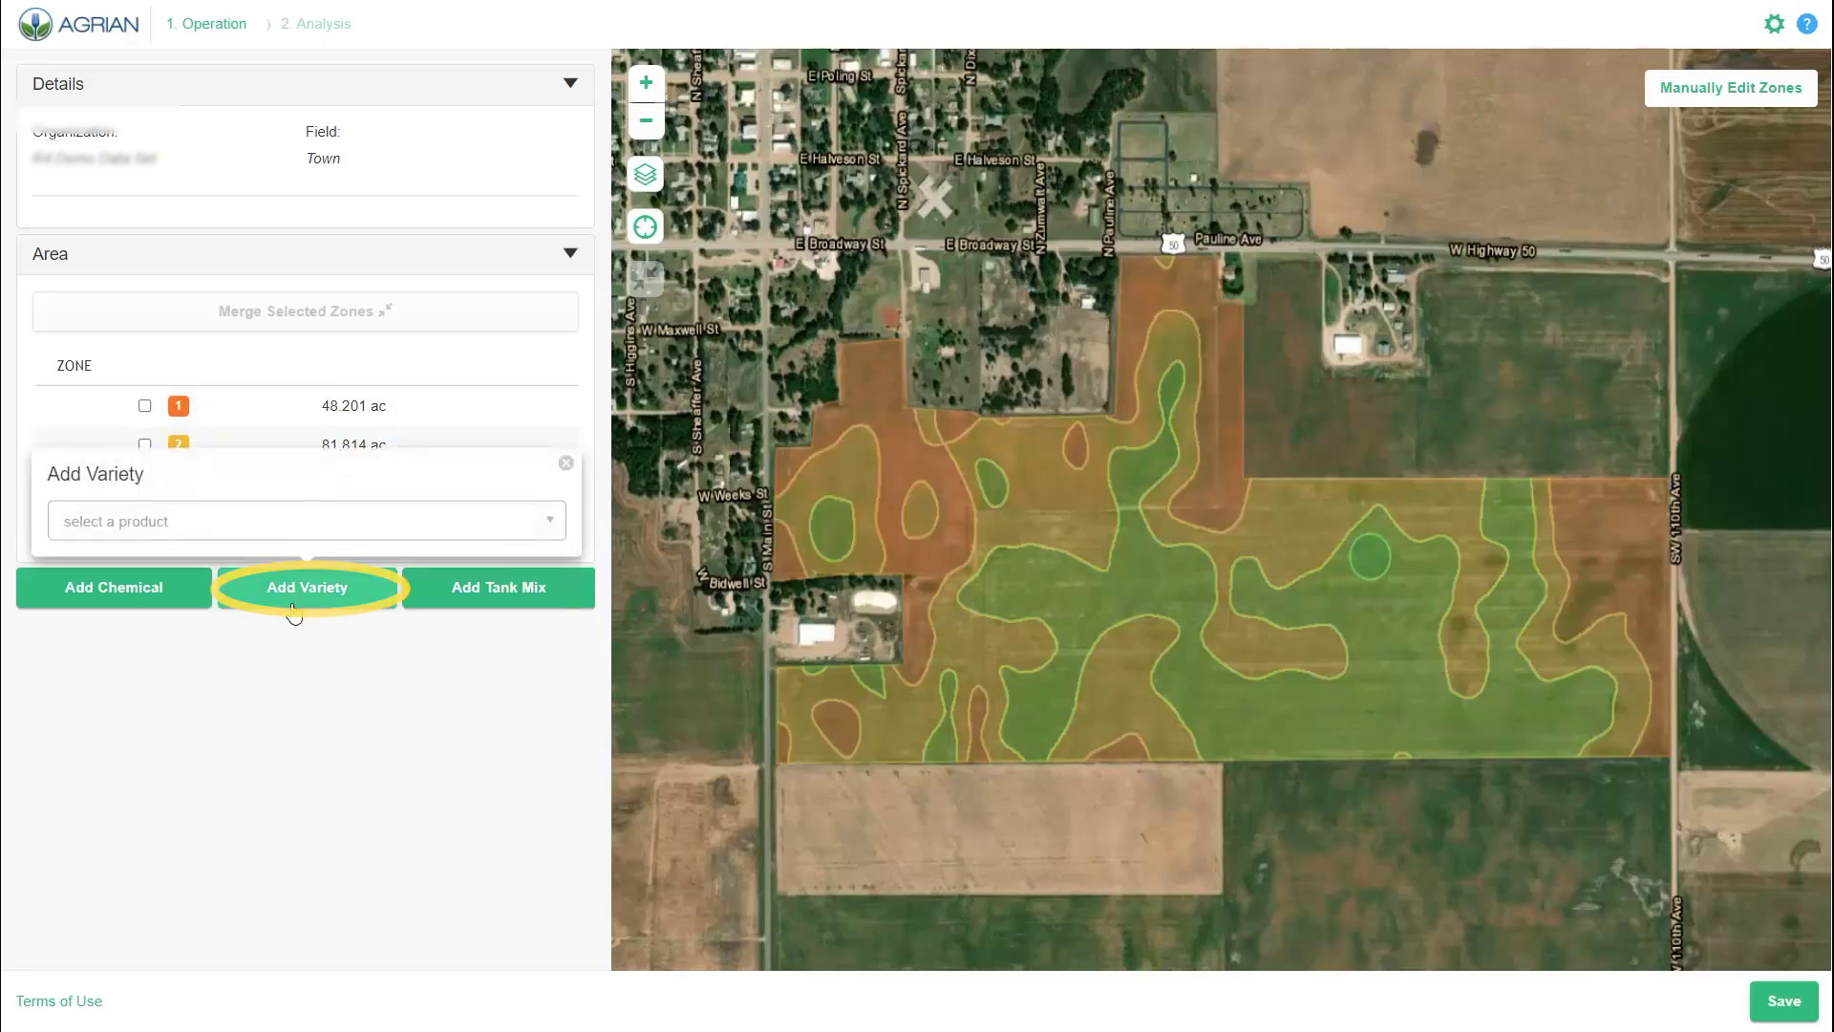
click(321, 545)
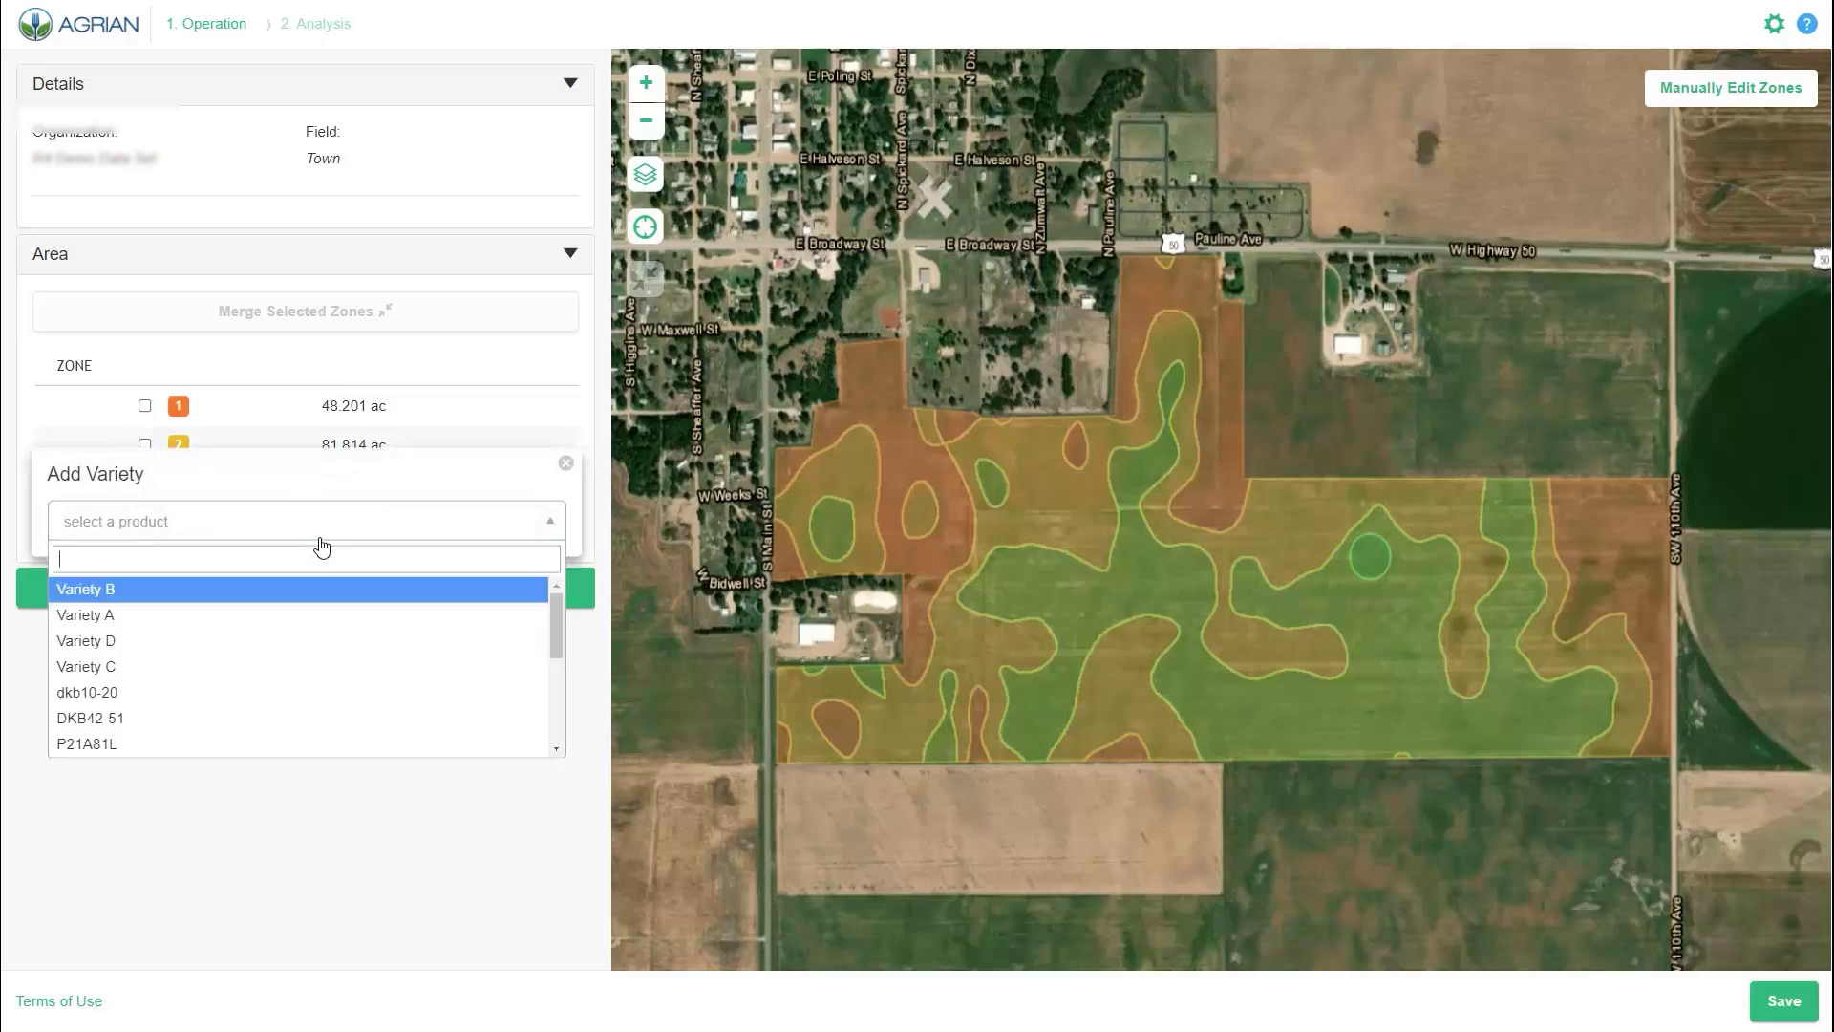
click(301, 624)
scroll(299, 614, down, 1)
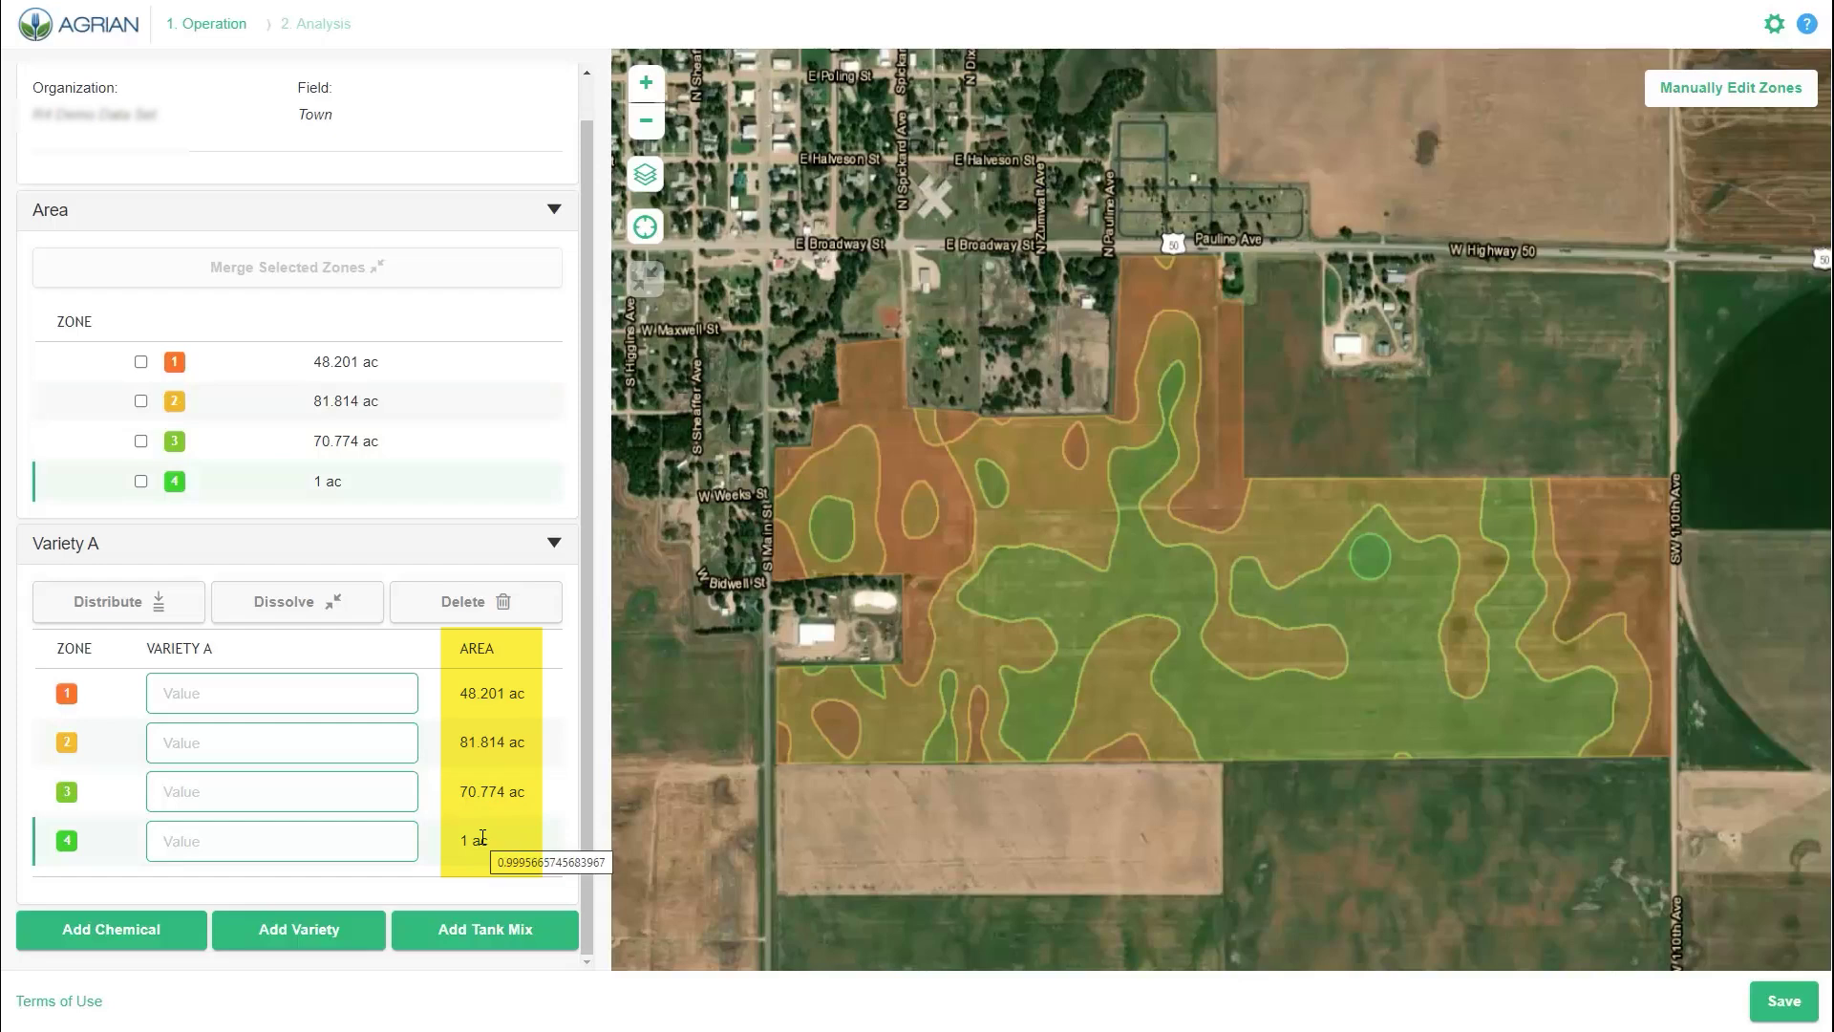
Enter seeding rates 15000, 20000, 30000 and 40000 for zones 1 to 4
click(182, 694)
text(1500)
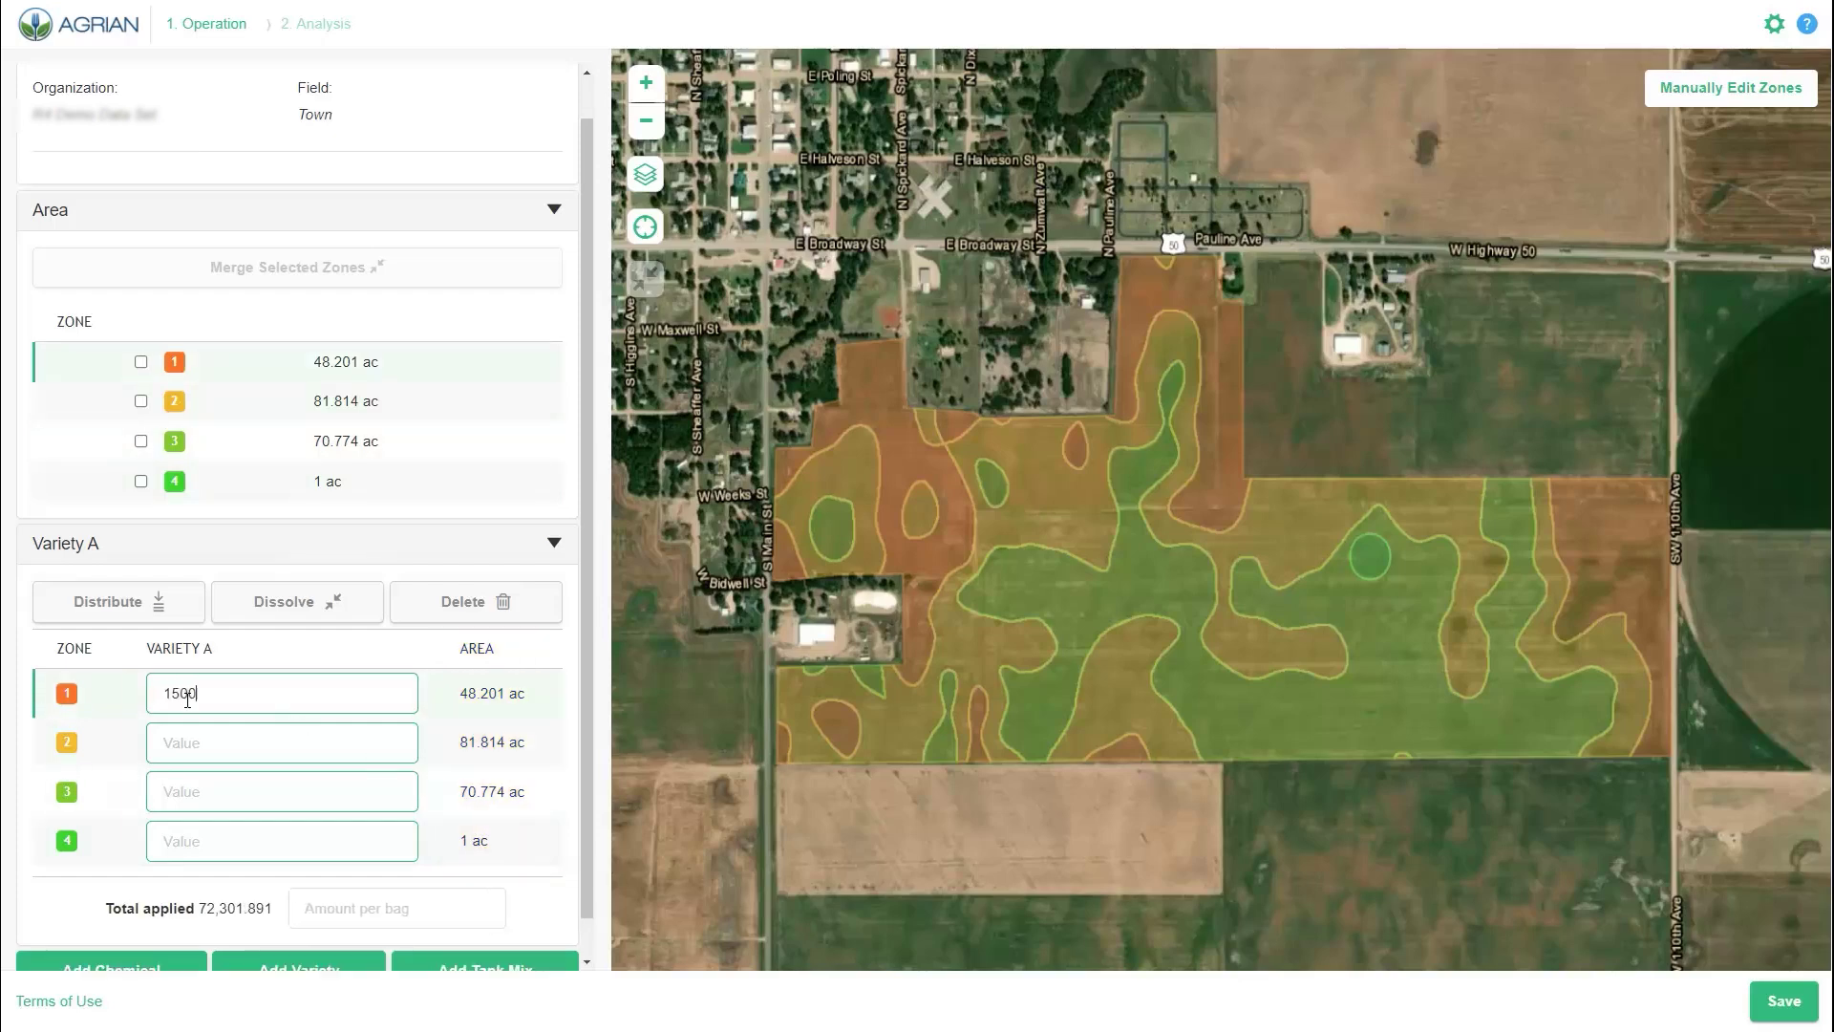
text(0)
click(196, 743)
text(20000)
click(219, 789)
text(30000)
click(209, 830)
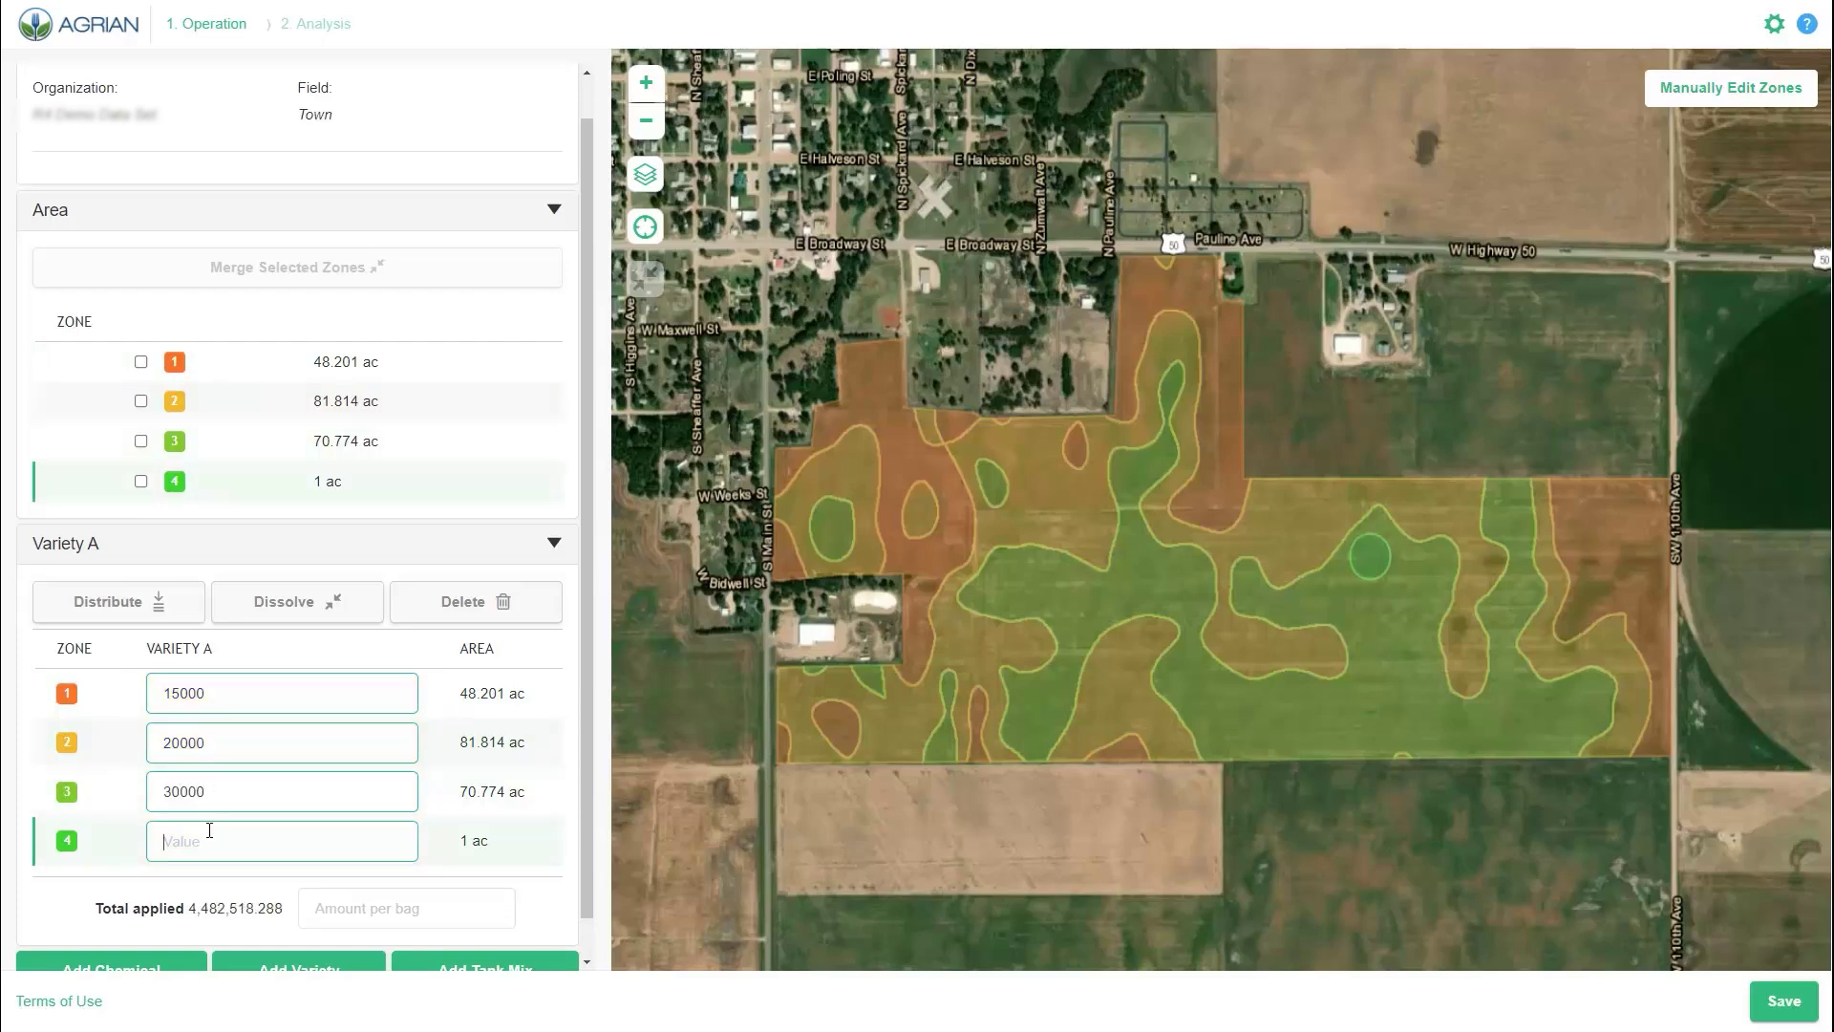
text(40000)
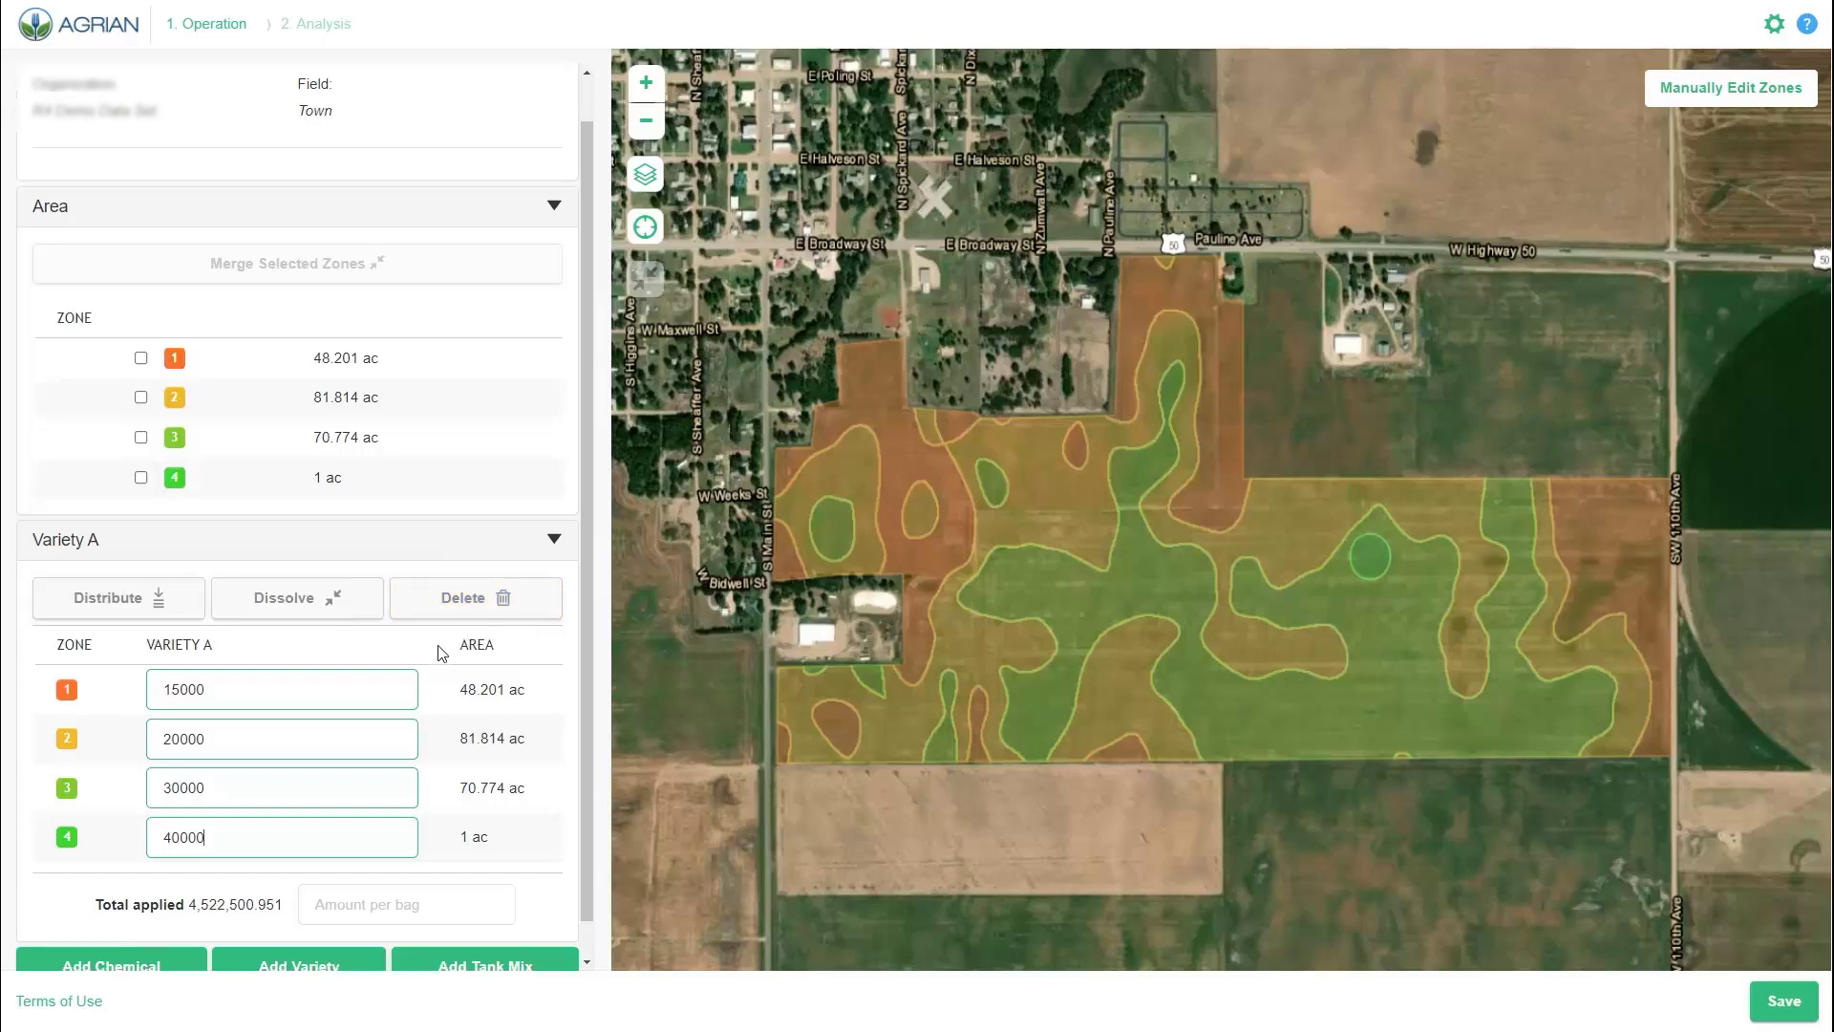
scroll(443, 645, down, 1)
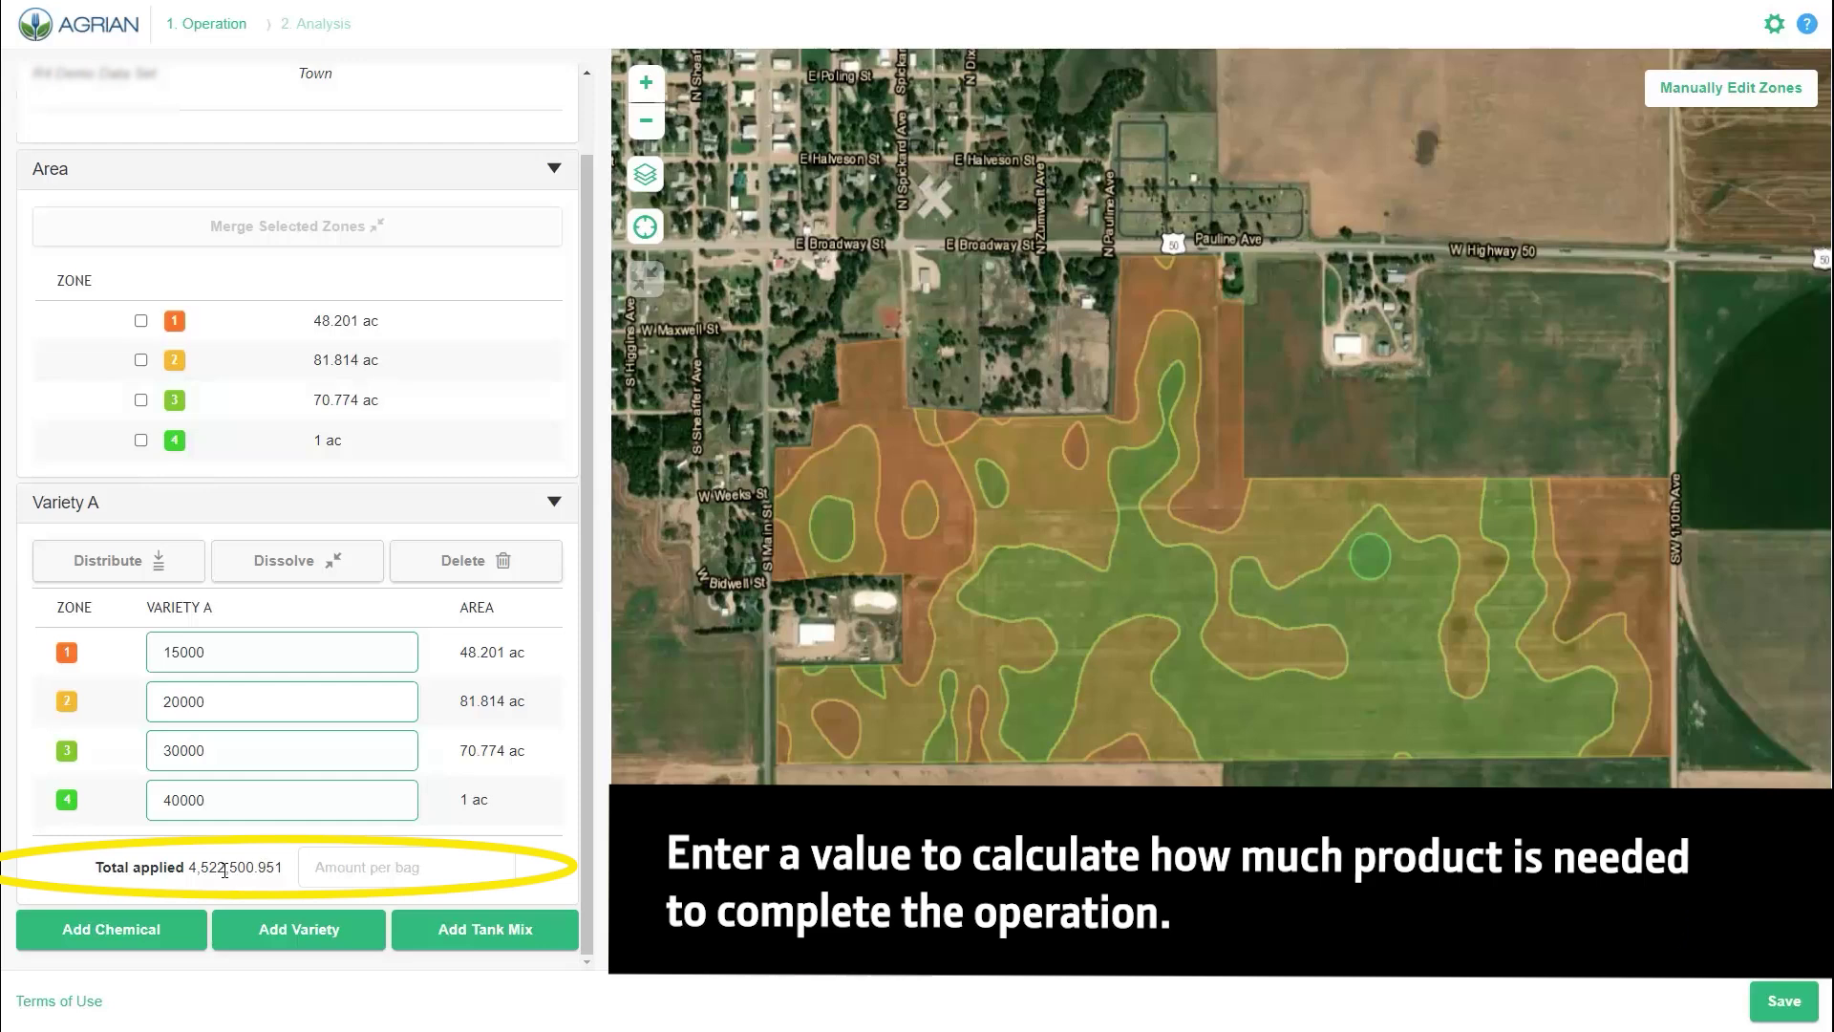
Enter 80000 per bag, giving 56.531 bags, and save the Town prescription
click(351, 867)
text(80000)
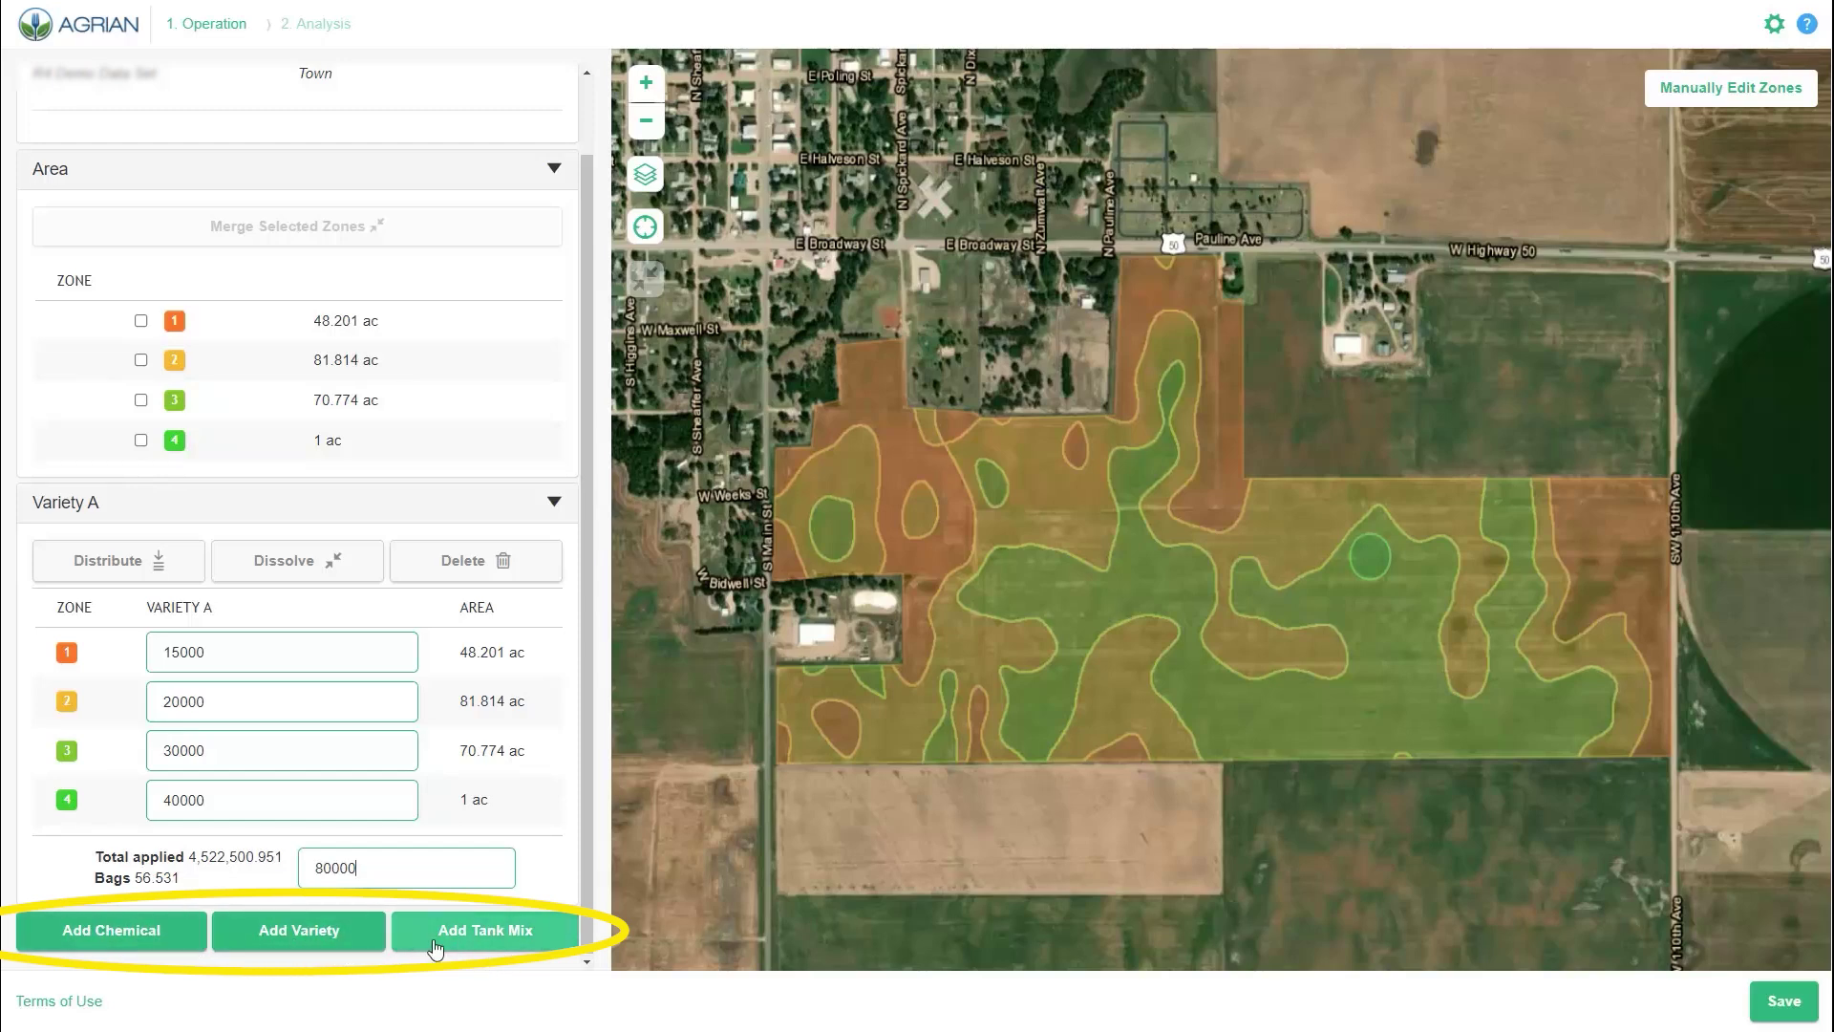
click(1778, 1013)
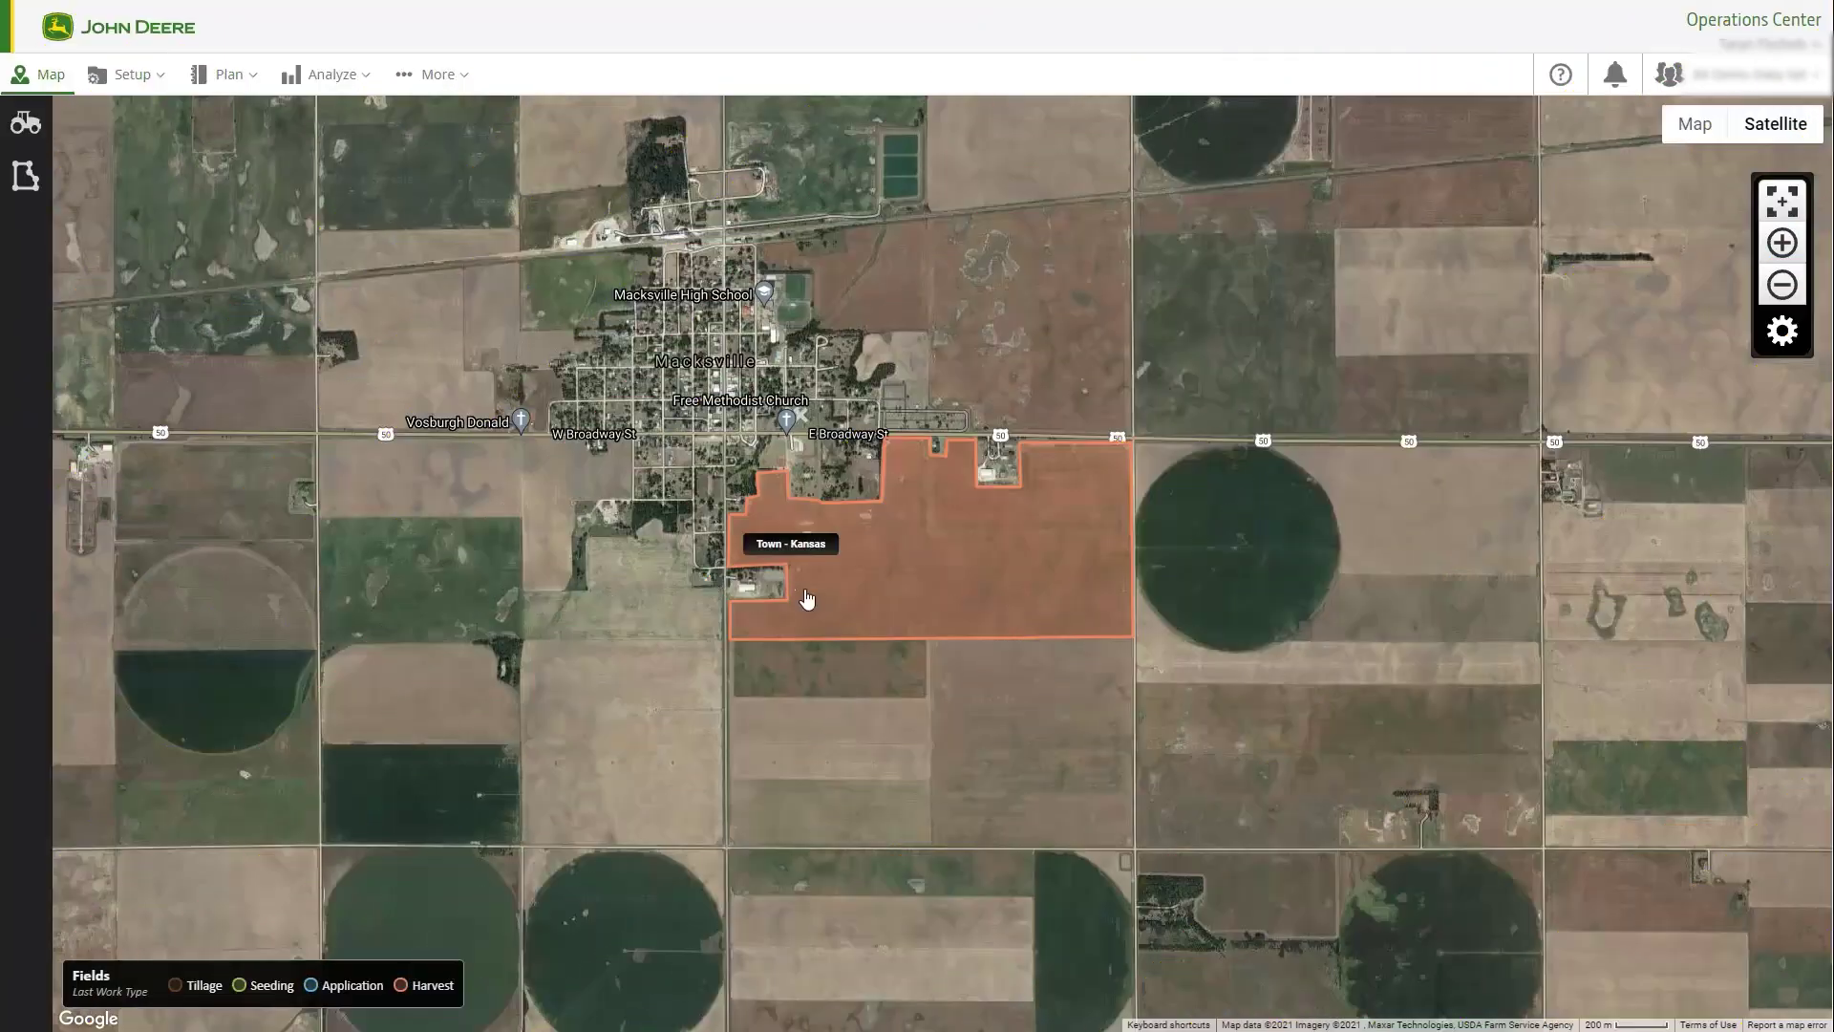
View the details of the Town field's Home_Town_Variety B.zip prescription
click(880, 577)
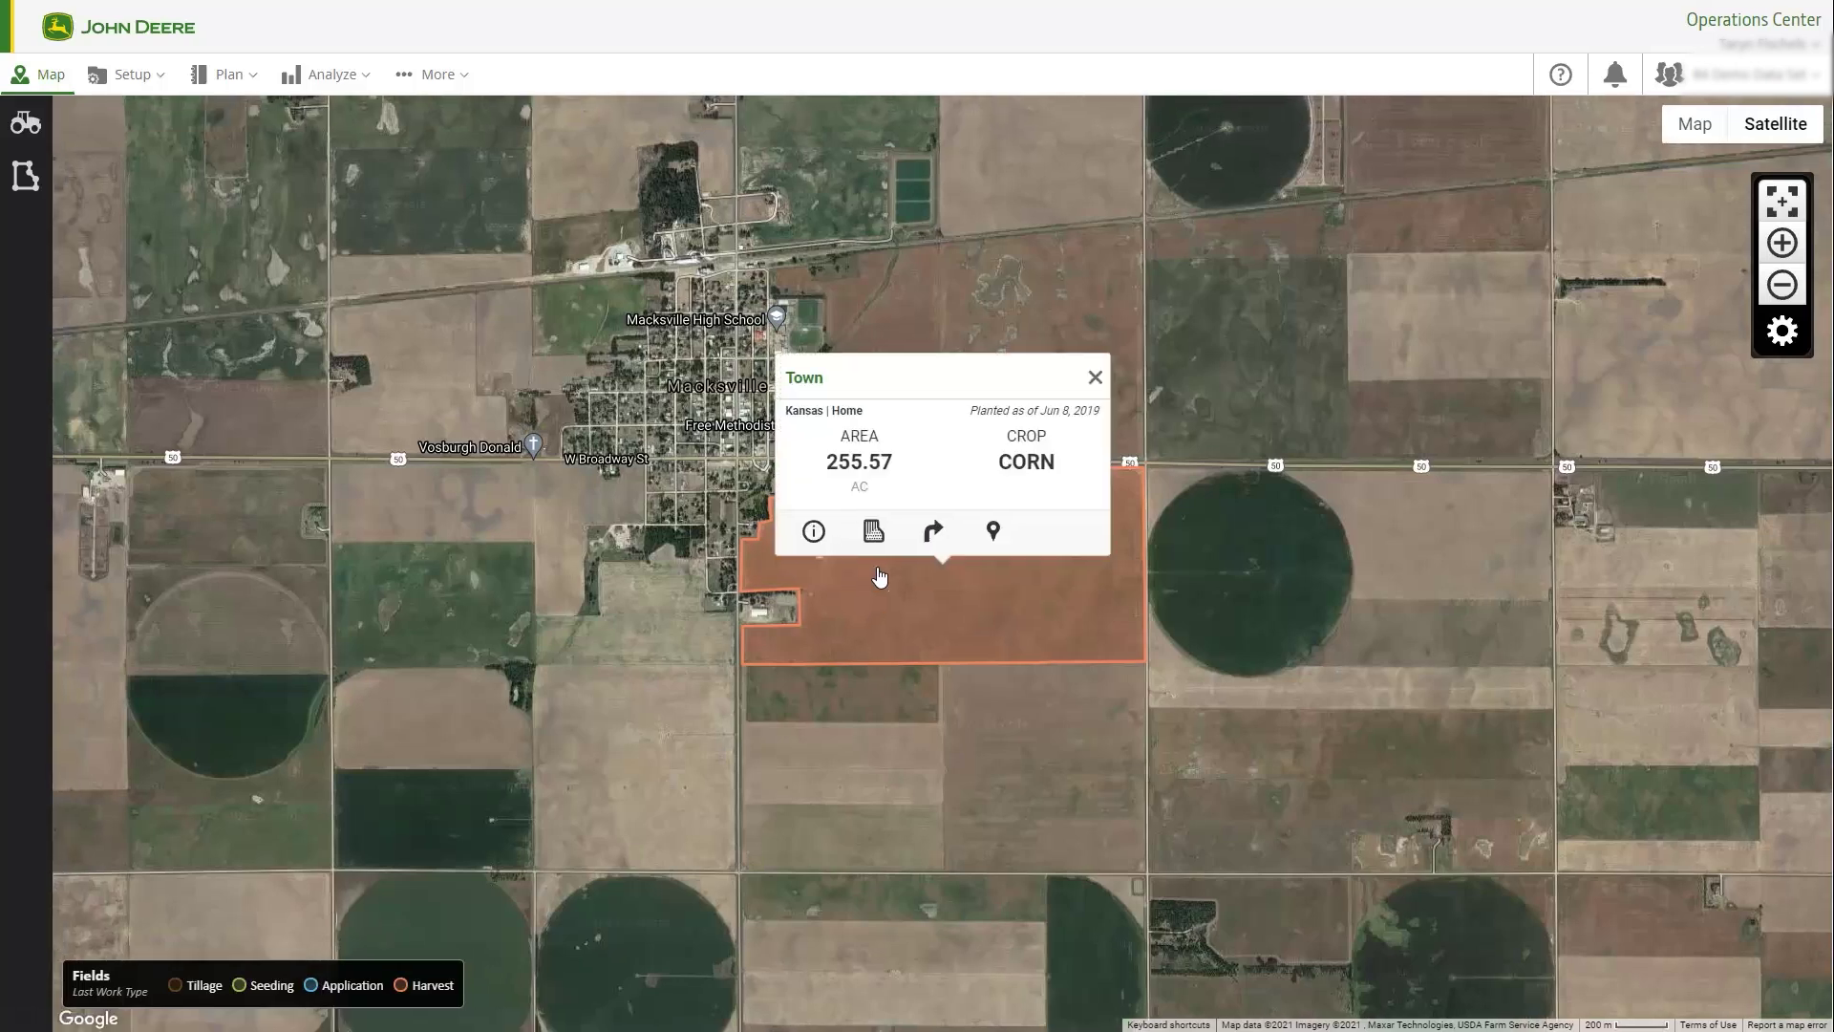
click(813, 541)
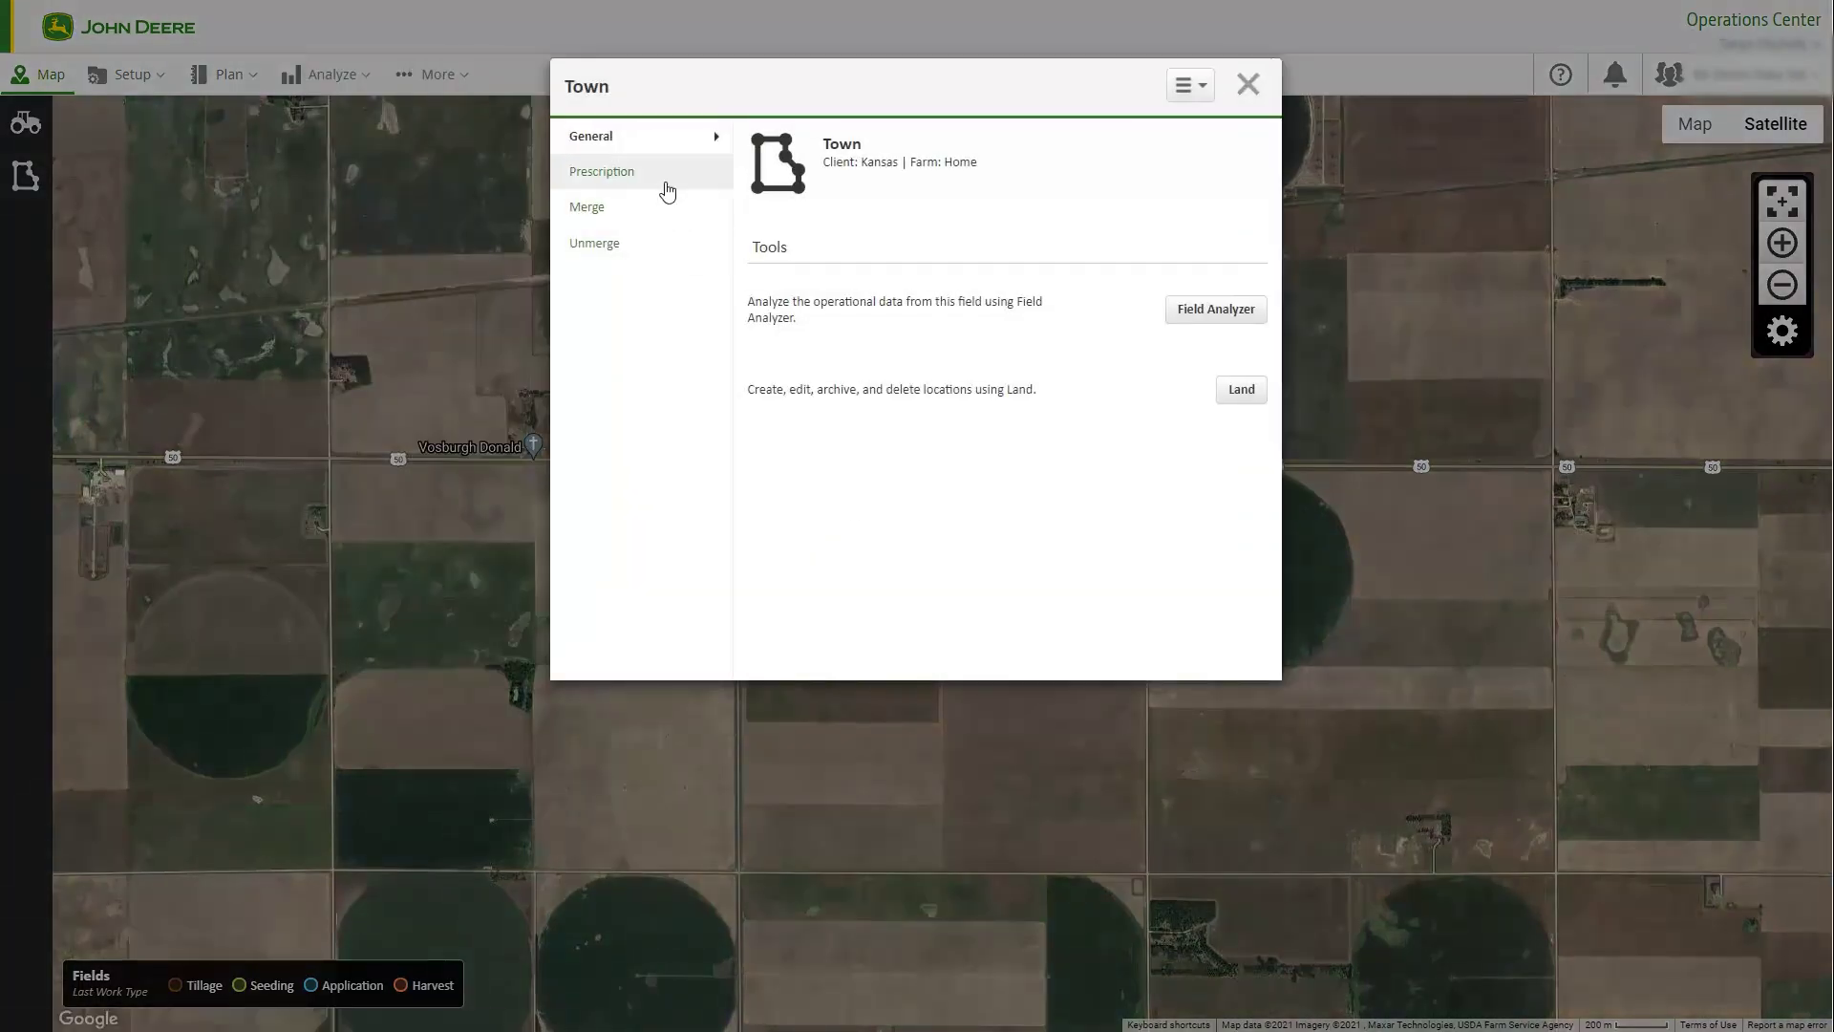
click(667, 179)
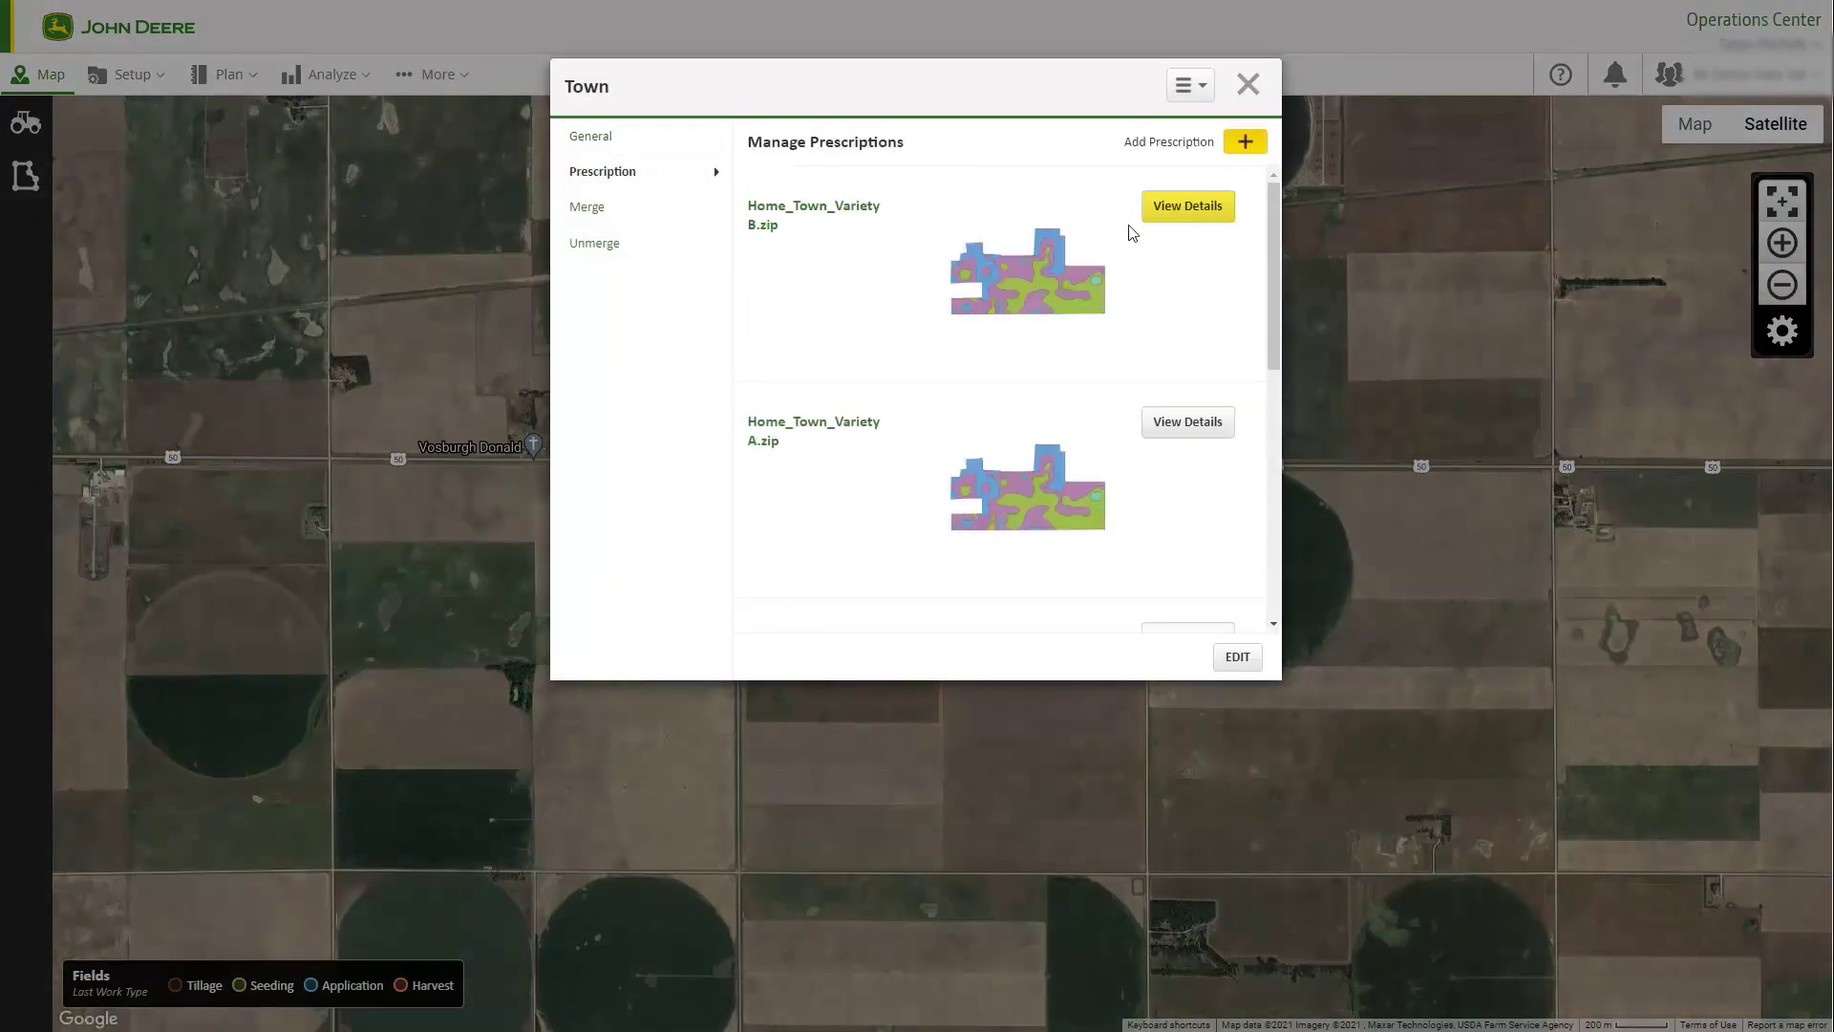
click(1160, 220)
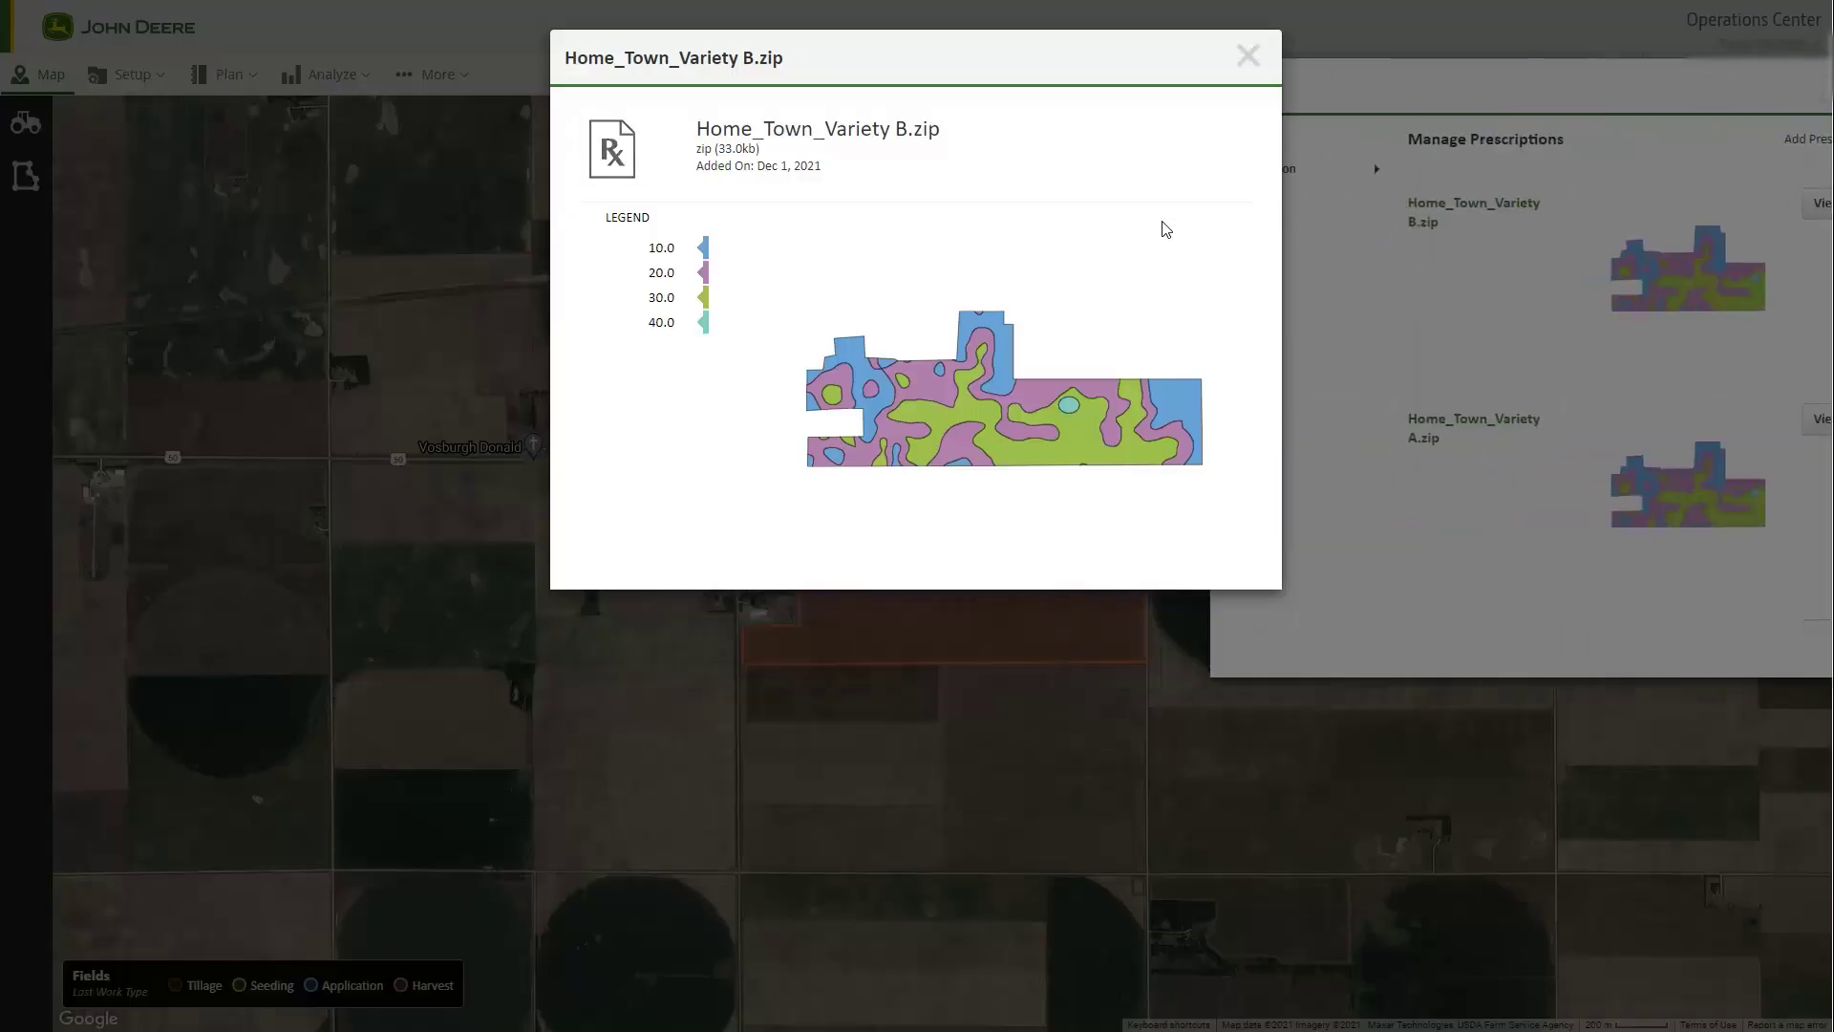
Close the prescription and field details, then go to the Files list via More
click(1242, 59)
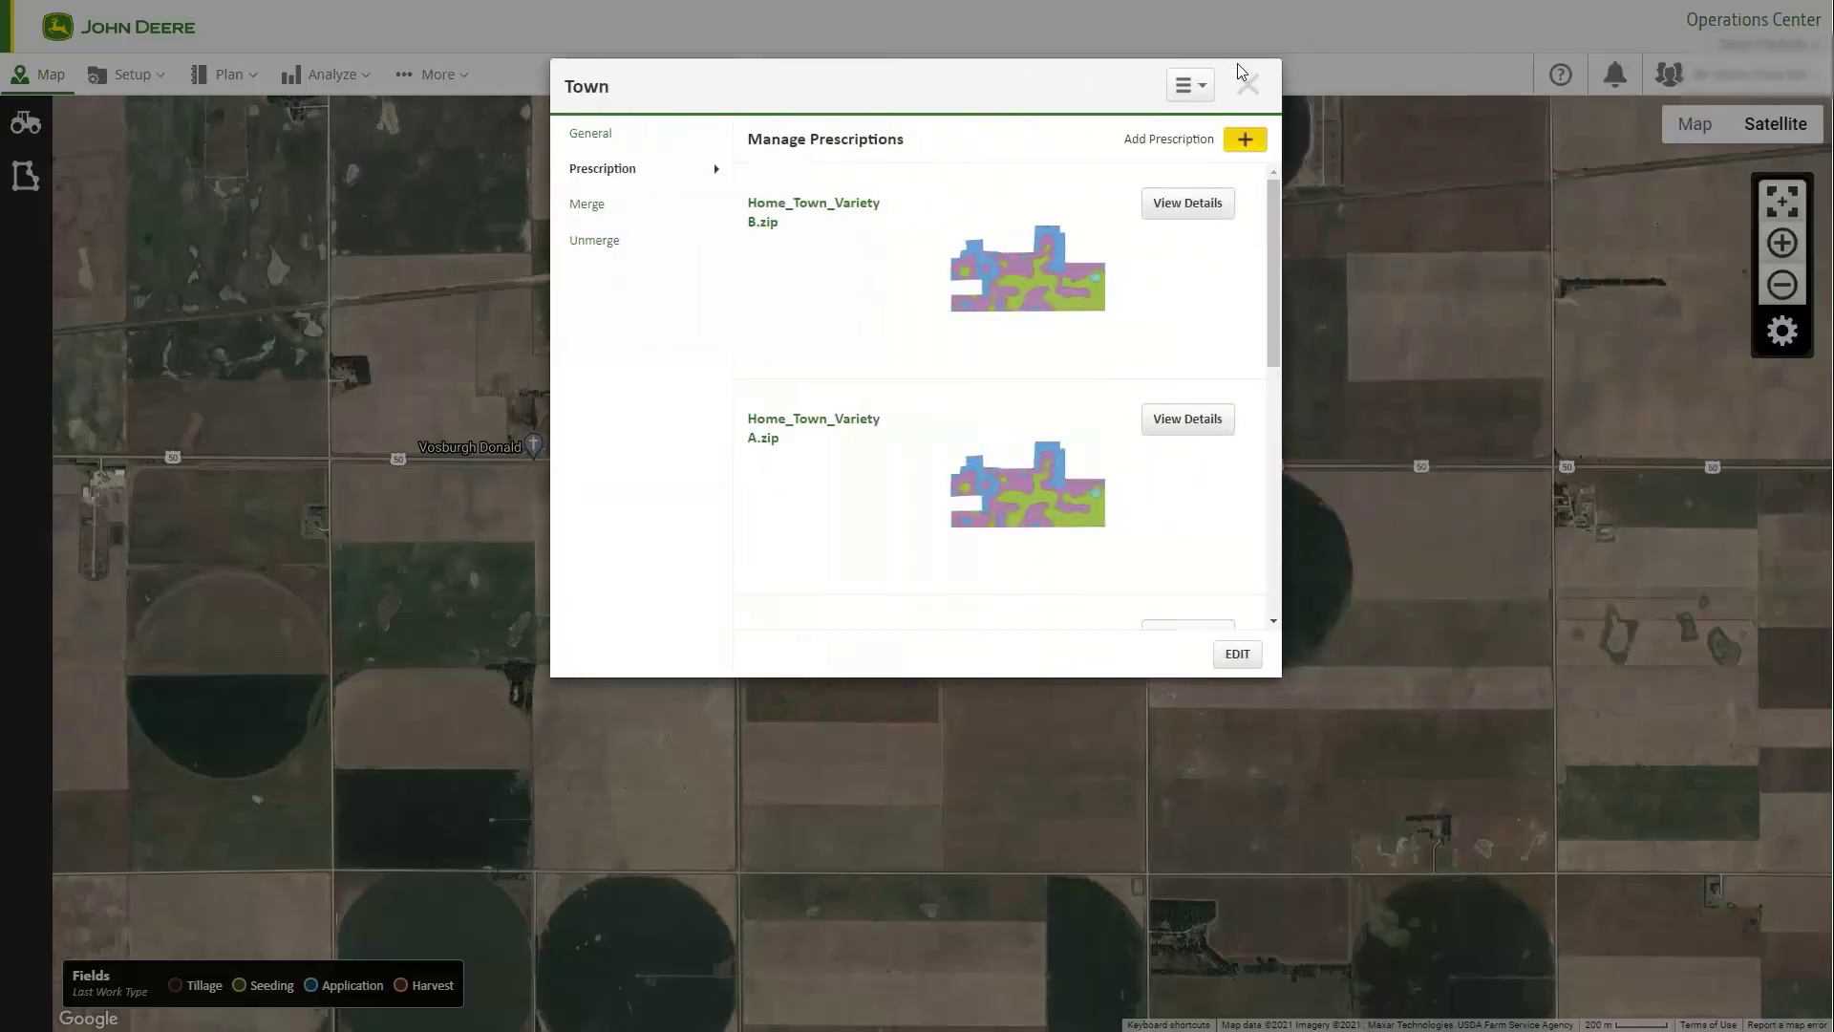
click(1240, 77)
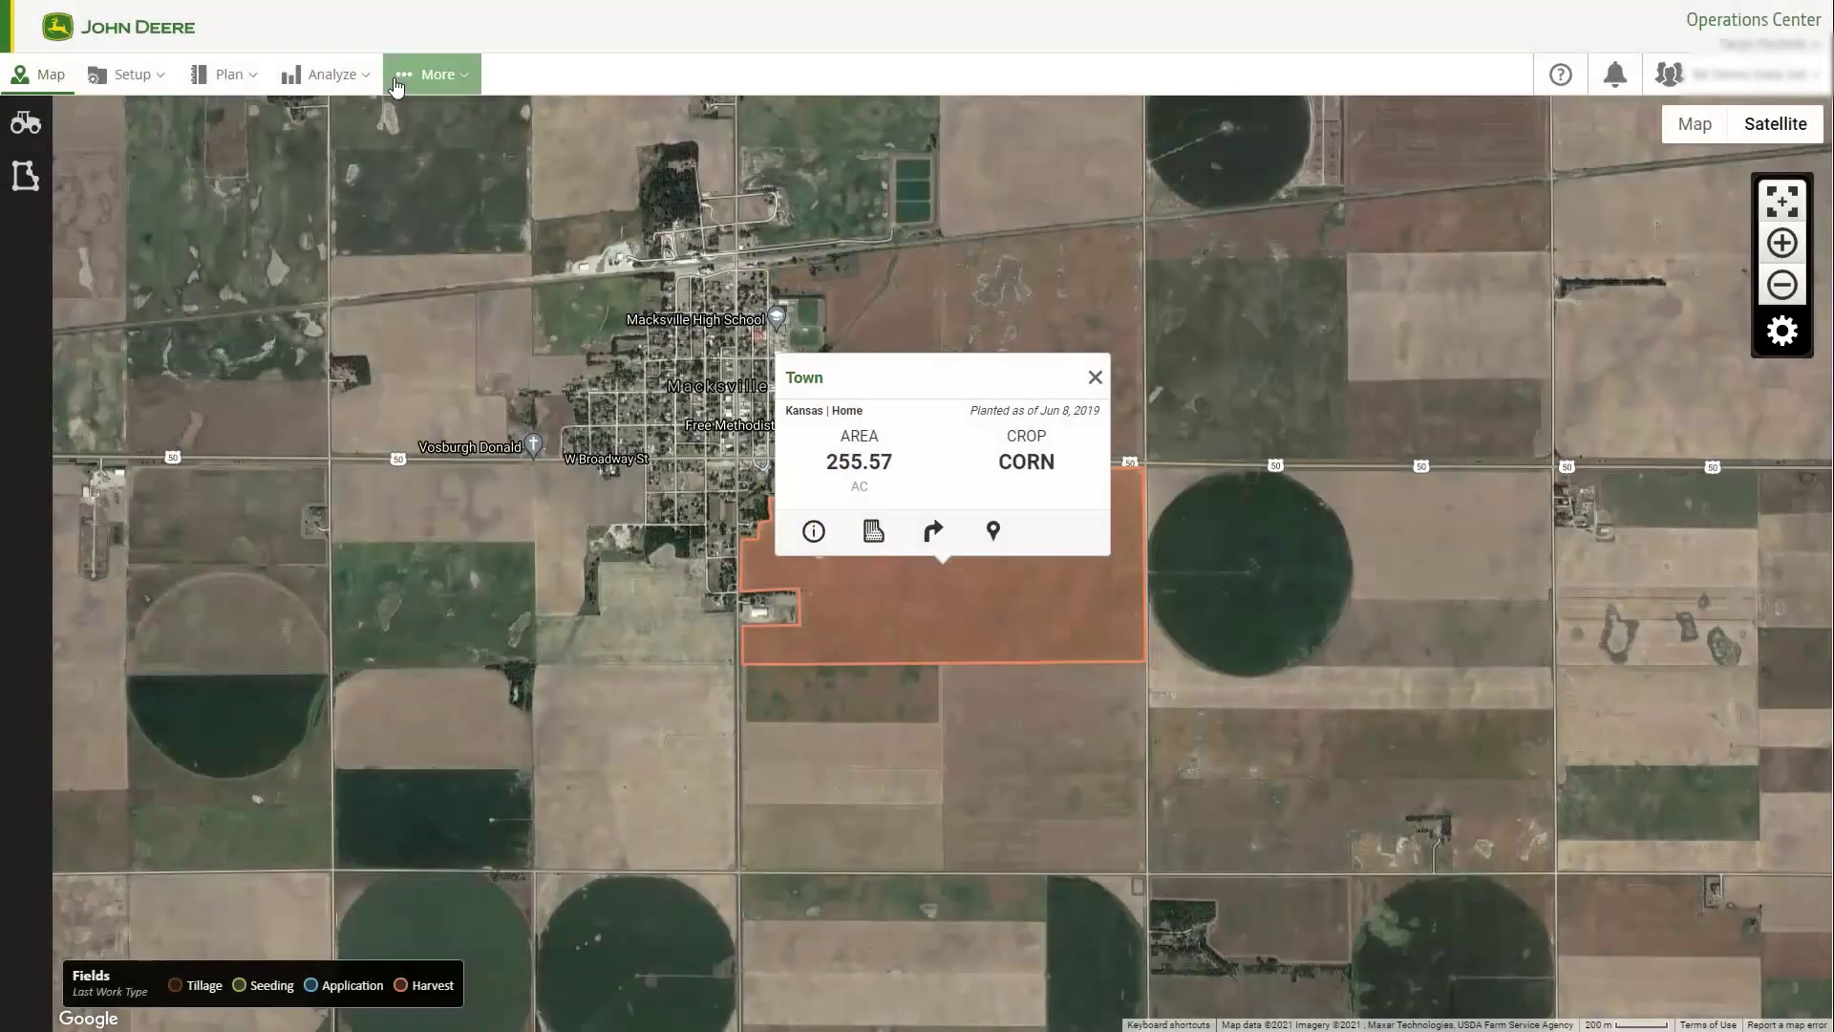
click(390, 86)
click(449, 230)
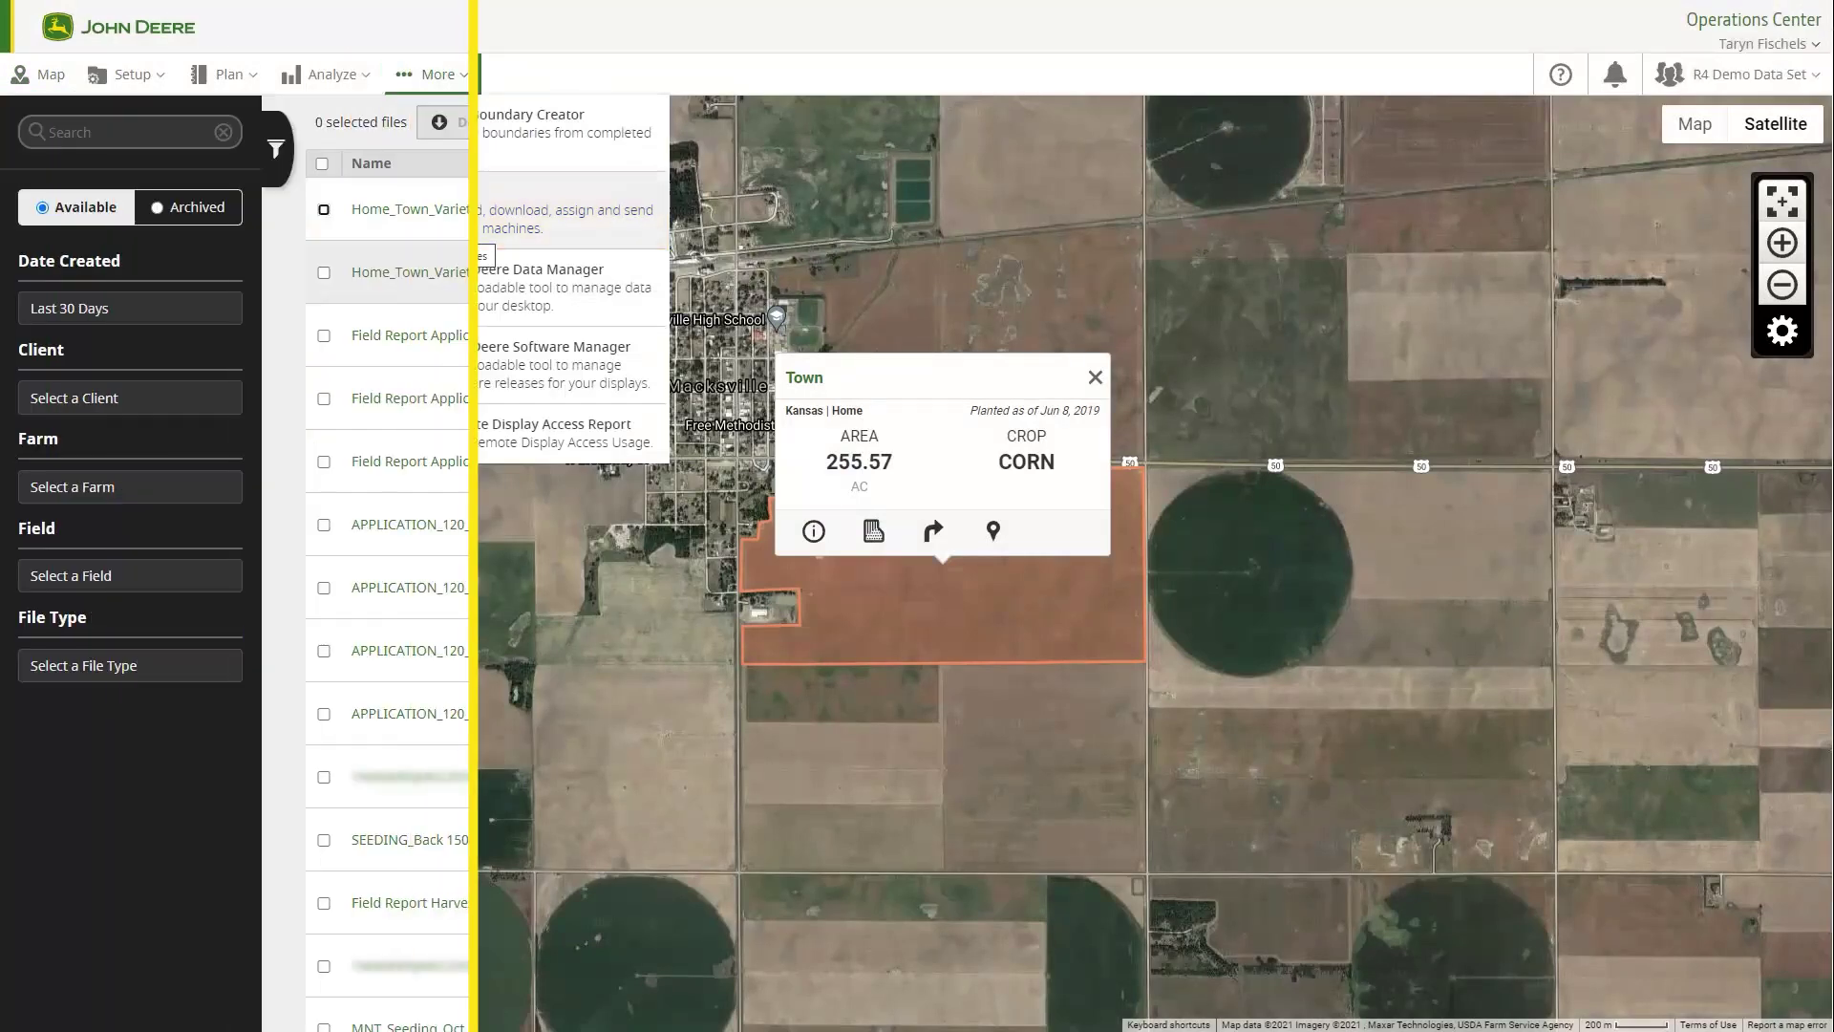
Tick Home_Town_Variety B.zip in the Files list, then bring up the help menu
click(324, 209)
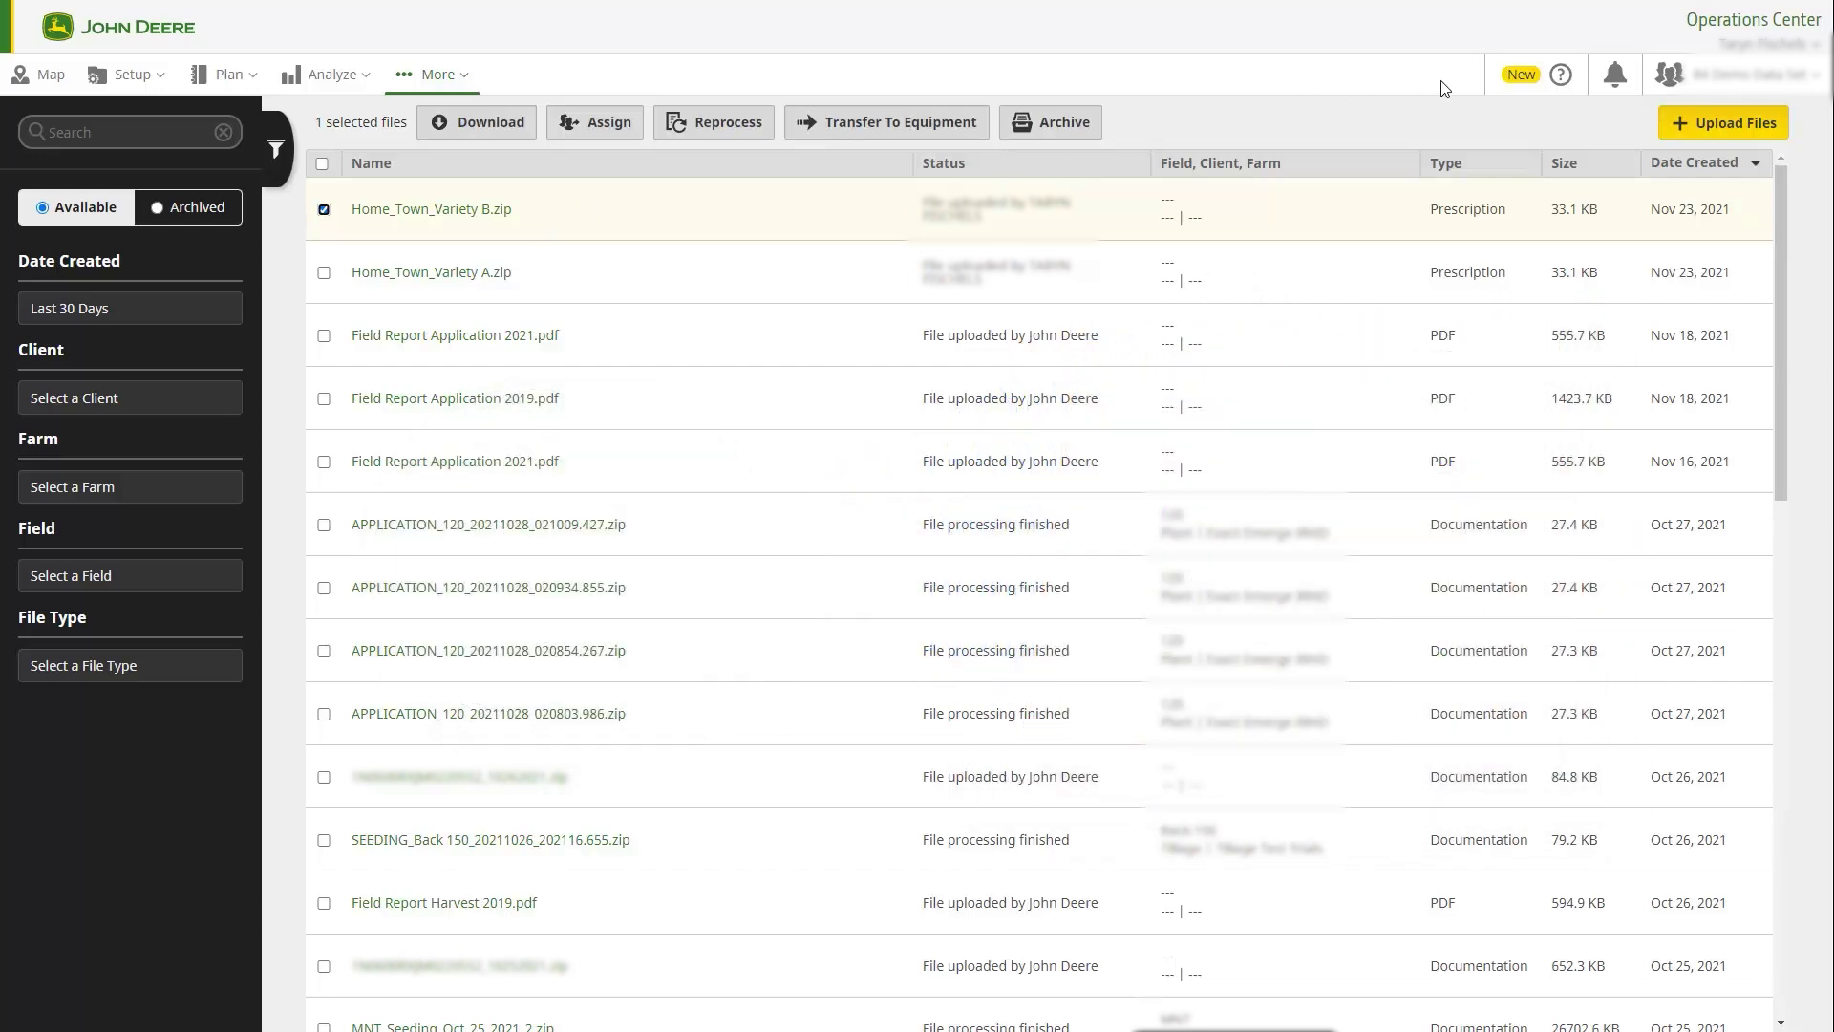
click(1559, 76)
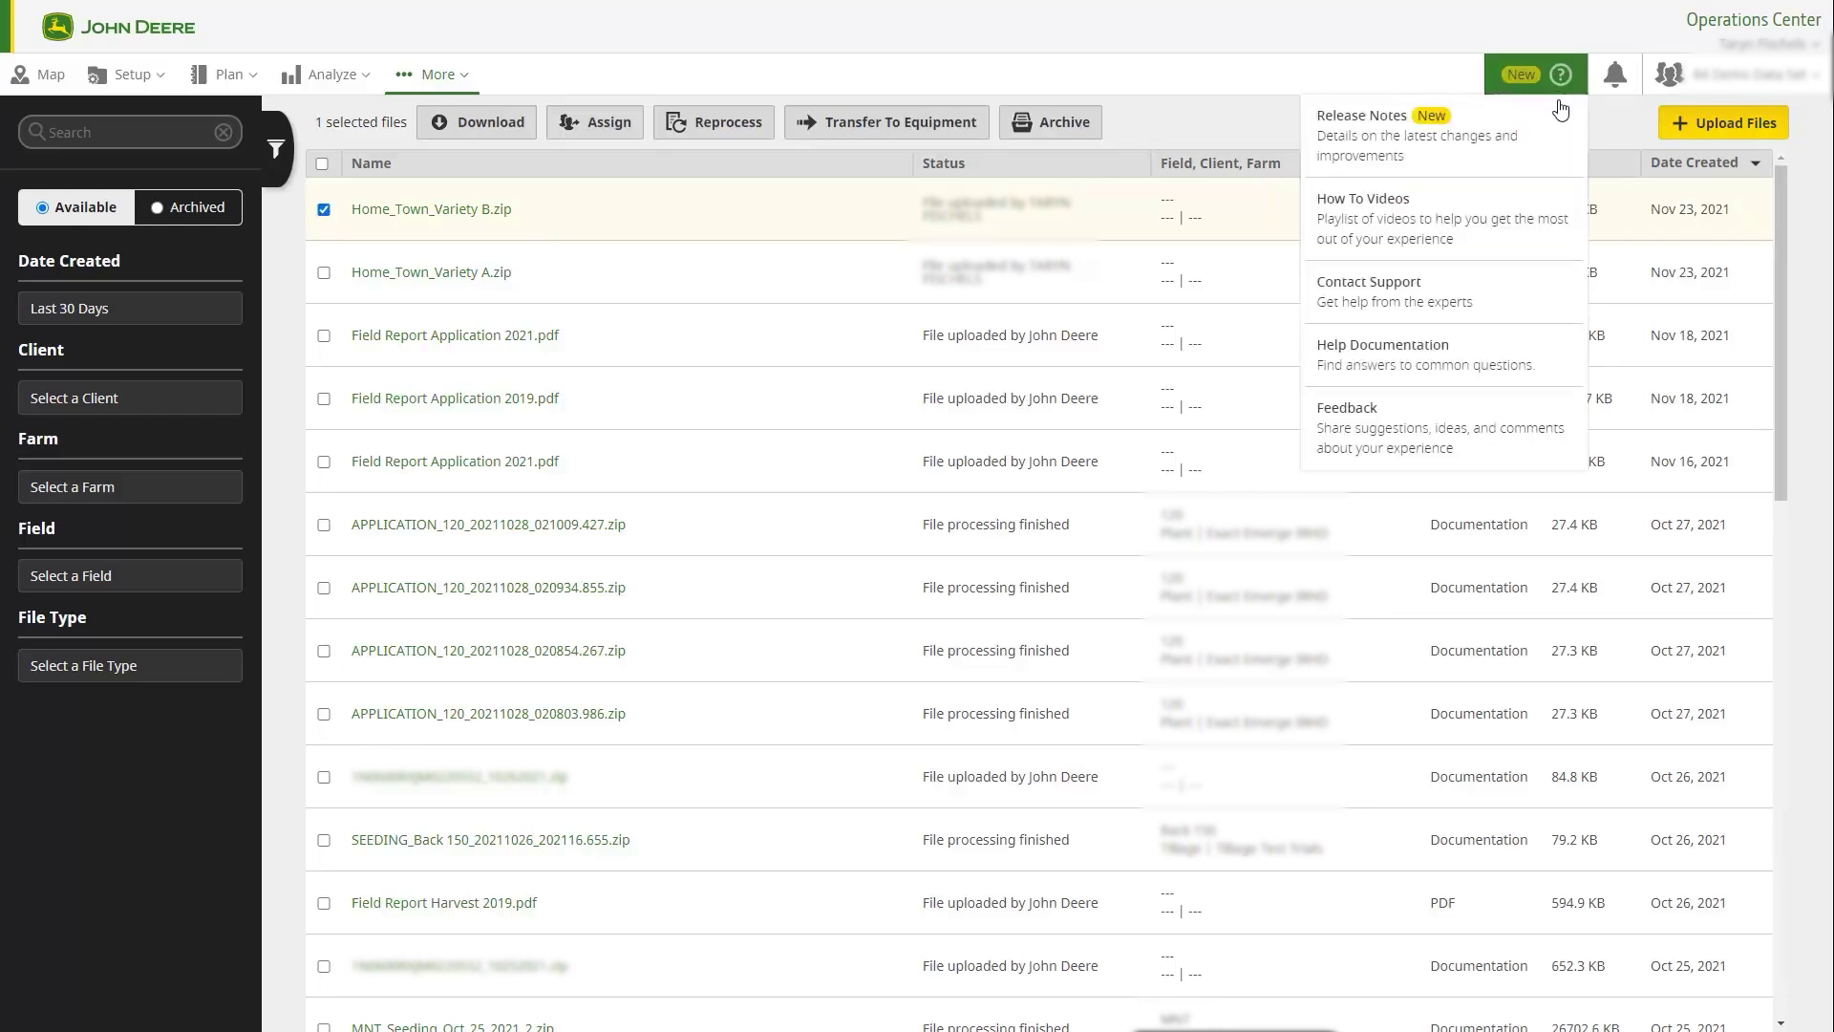